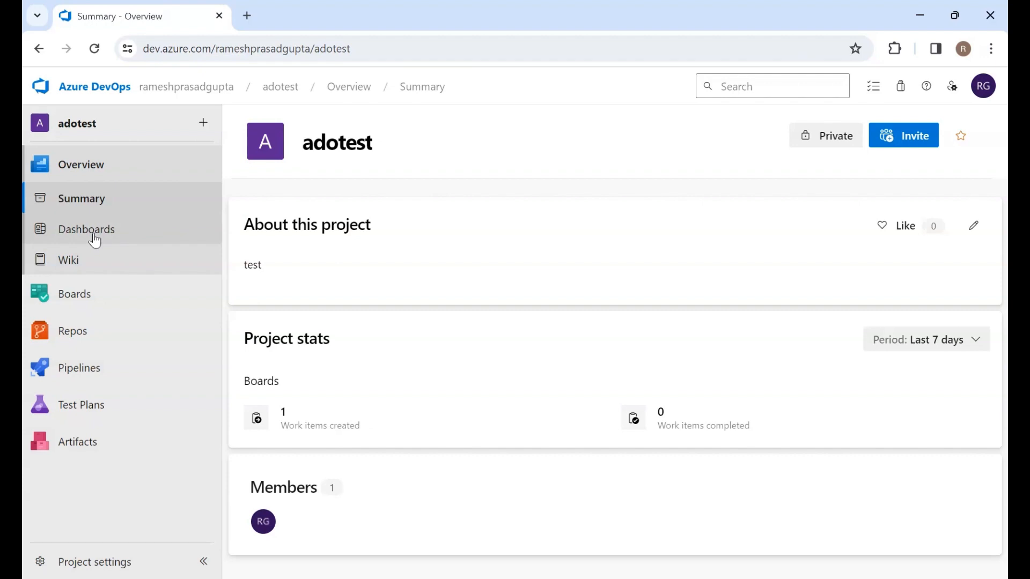
Open the adotest project's Dashboards page and look at the dashboard's extra actions
{"action": "mouse_move", "coordinate": [83, 309]}
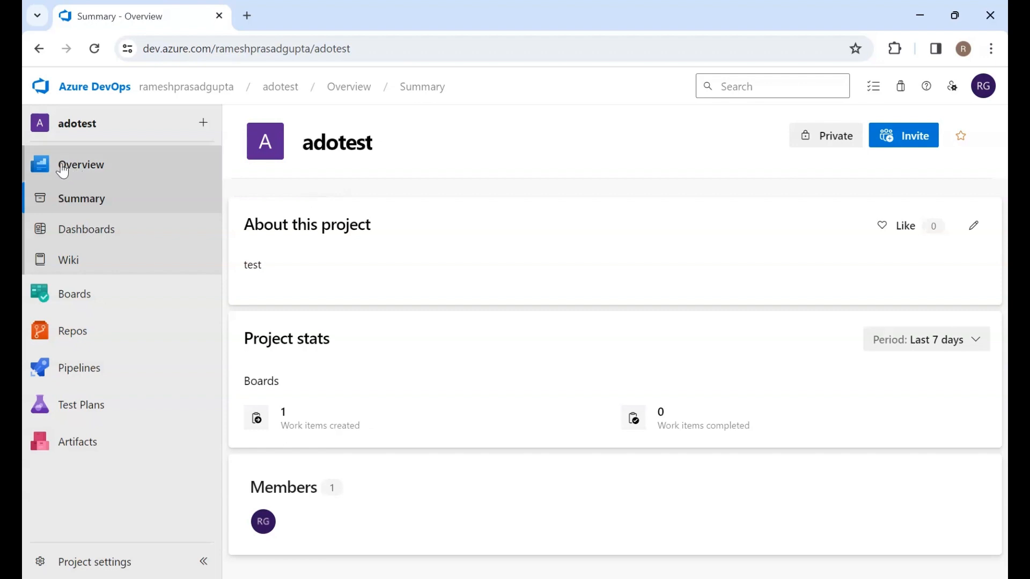
{"action": "left_click", "coordinate": [82, 175]}
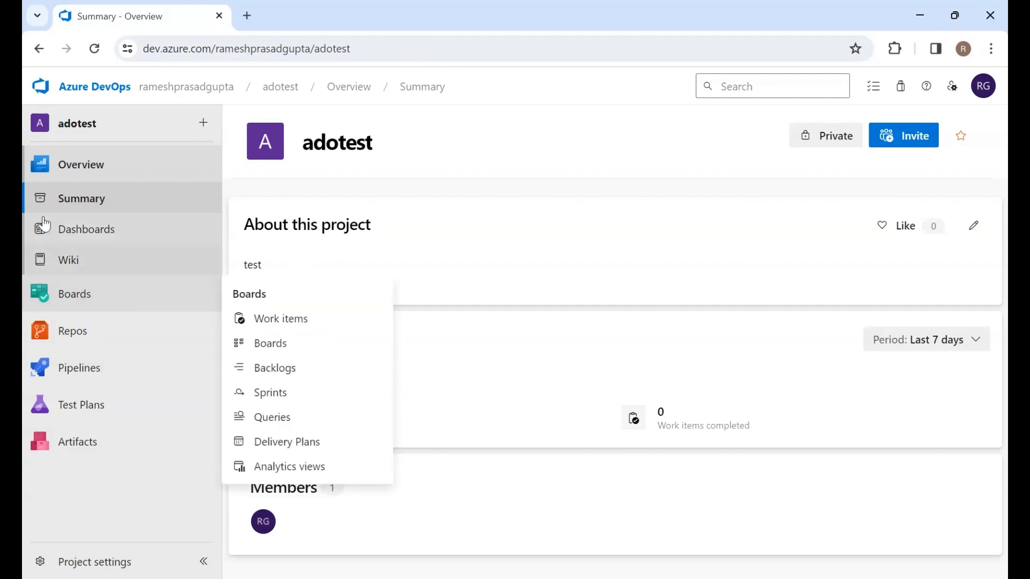
{"action": "left_click", "coordinate": [85, 207]}
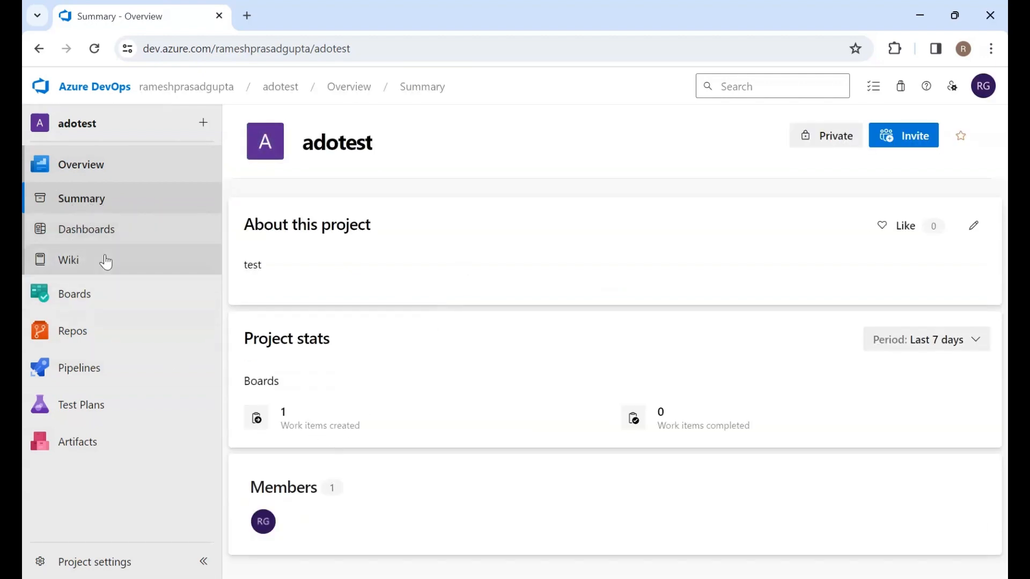
{"action": "left_click", "coordinate": [89, 226]}
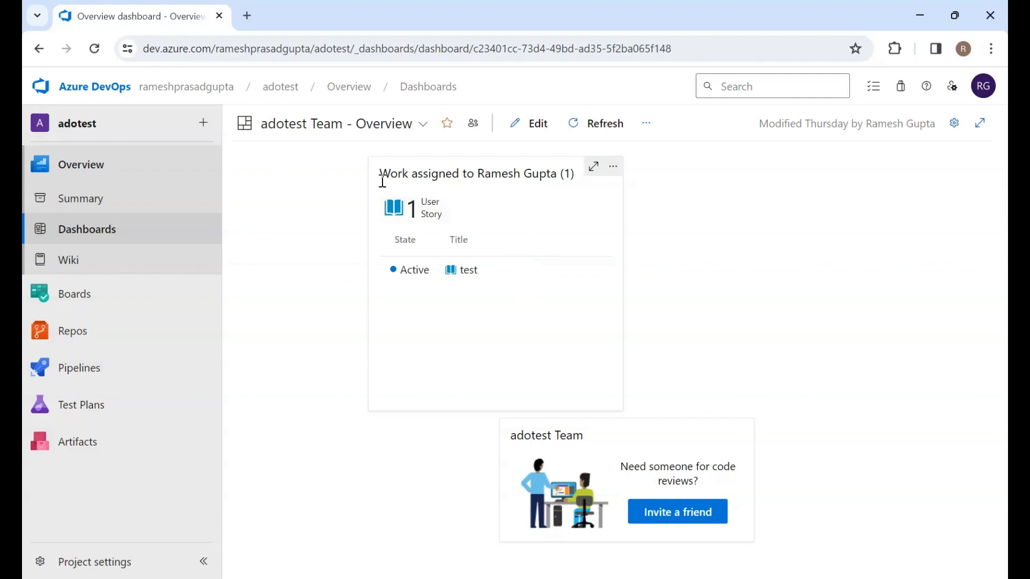
{"action": "left_click", "coordinate": [645, 128]}
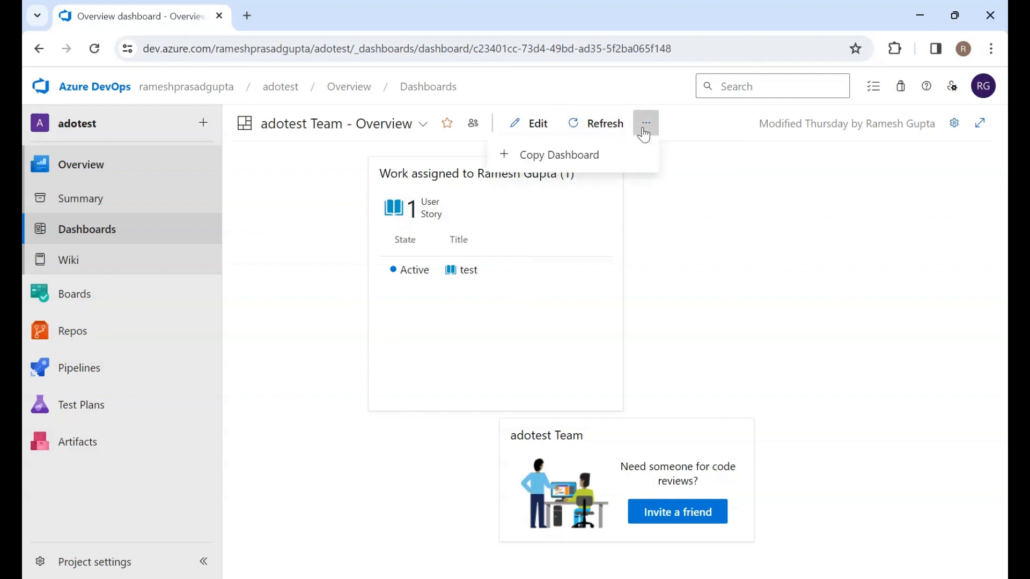
{"action": "left_click", "coordinate": [685, 225]}
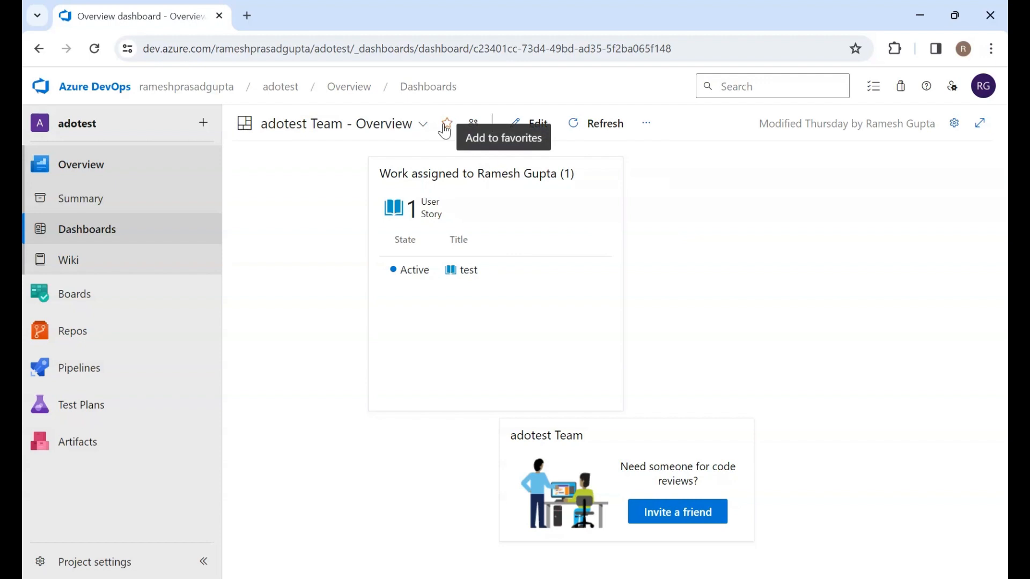
Start a new dashboard from the dashboard list and name it Test
{"action": "left_click", "coordinate": [413, 128]}
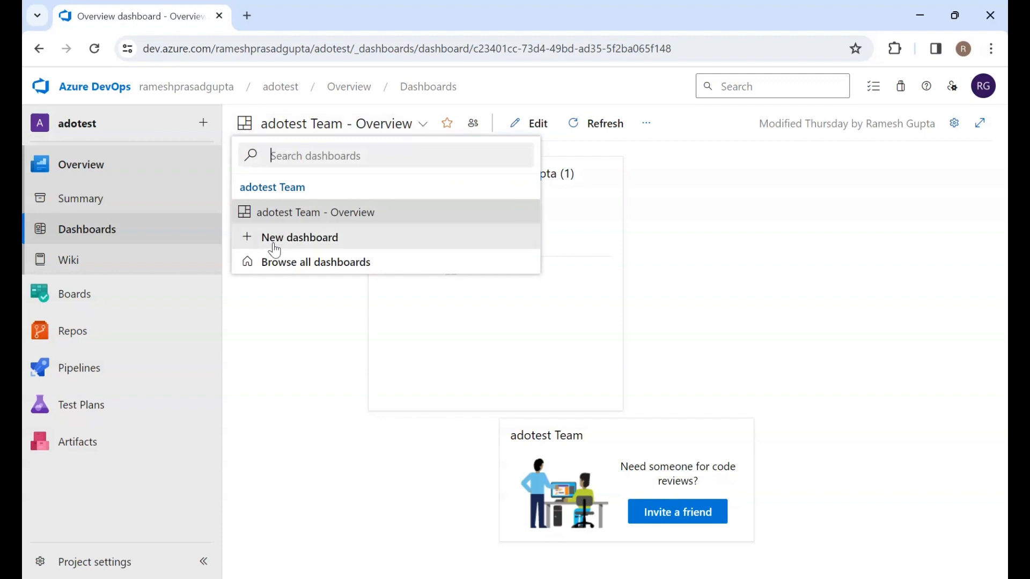
{"action": "left_click", "coordinate": [301, 237]}
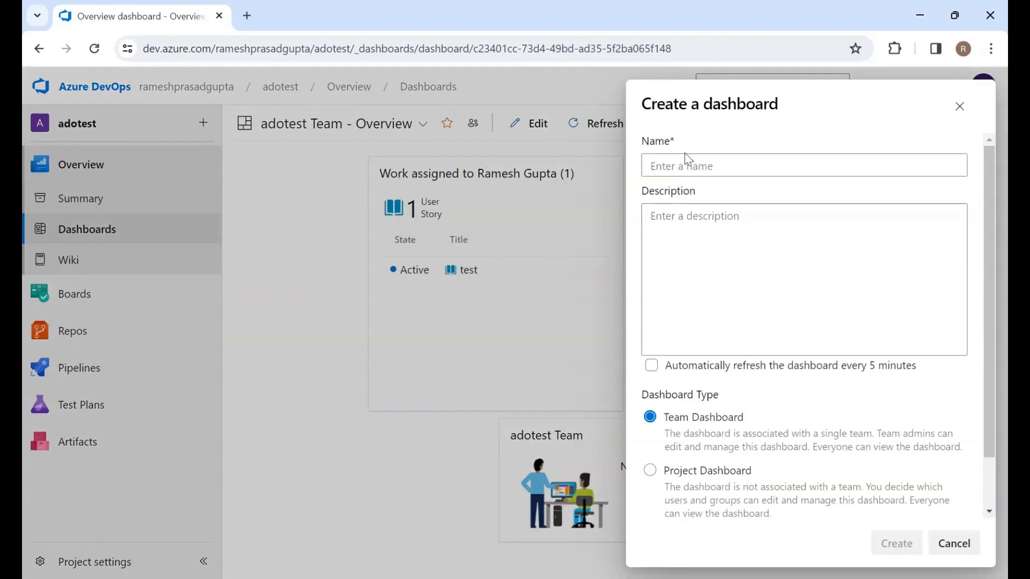
{"action": "left_click", "coordinate": [686, 172]}
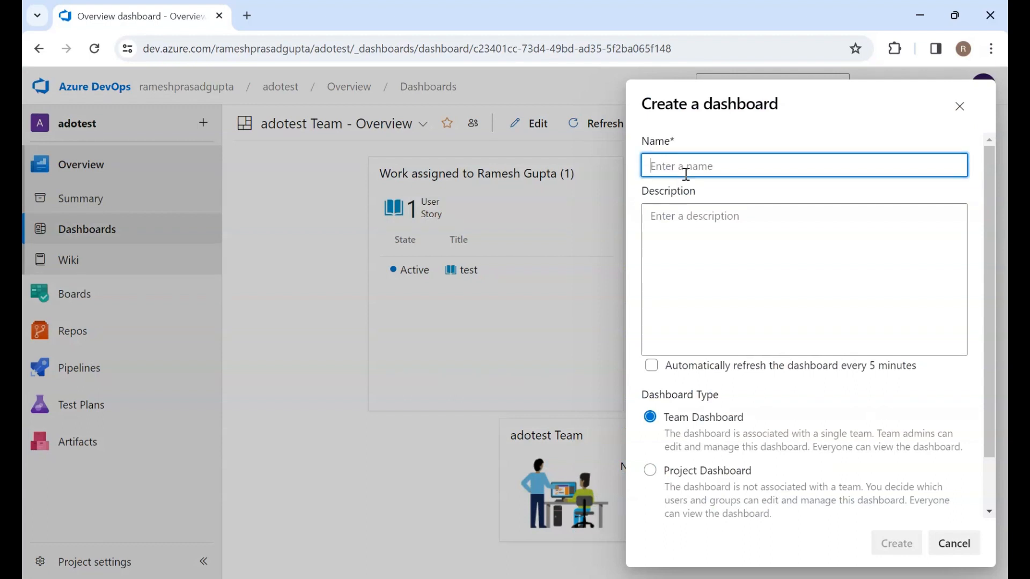
{"action": "type", "text": "Test"}
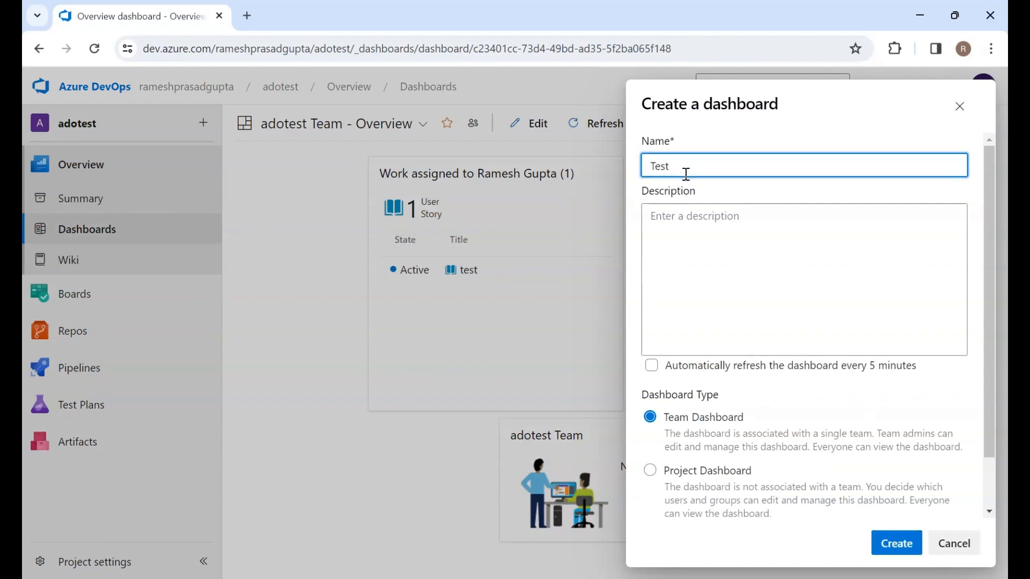
Enter the description "this is to track pipeline details" for the new dashboard
{"action": "left_click", "coordinate": [705, 232]}
{"action": "type", "text": "this is to"}
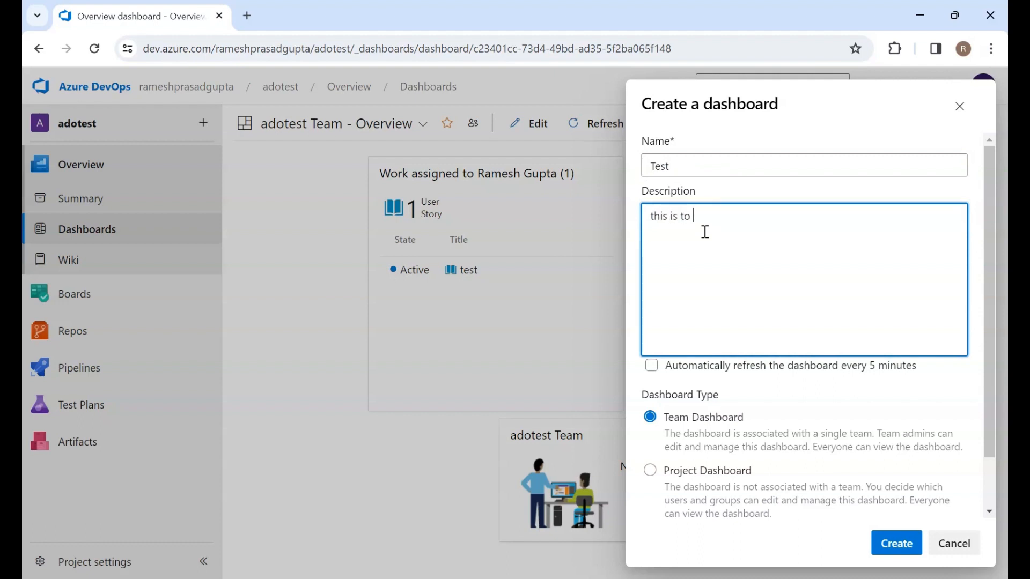
{"action": "type", "text": " track pipeline details"}
Keep the Team Dashboard type with adotest Team as the team and create the dashboard
{"action": "scroll", "coordinate": [705, 232], "scroll_direction": "down", "scroll_amount": 1}
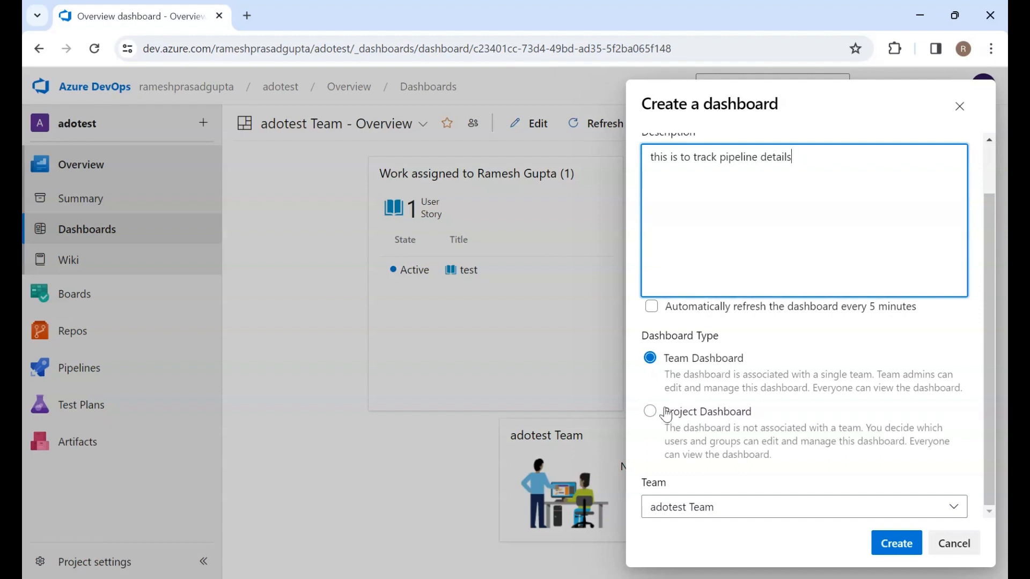
{"action": "left_click", "coordinate": [650, 413]}
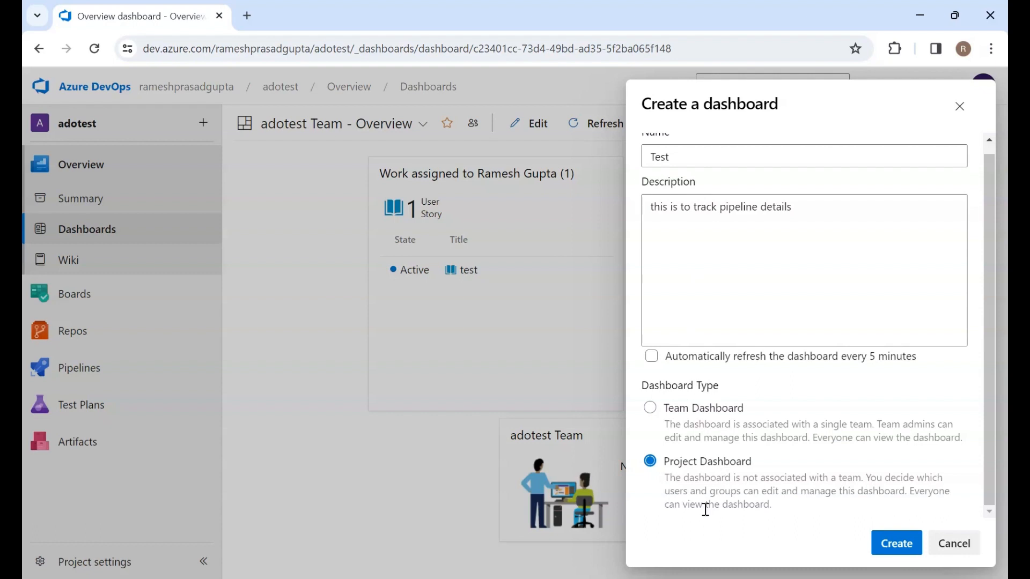
{"action": "left_click", "coordinate": [651, 409]}
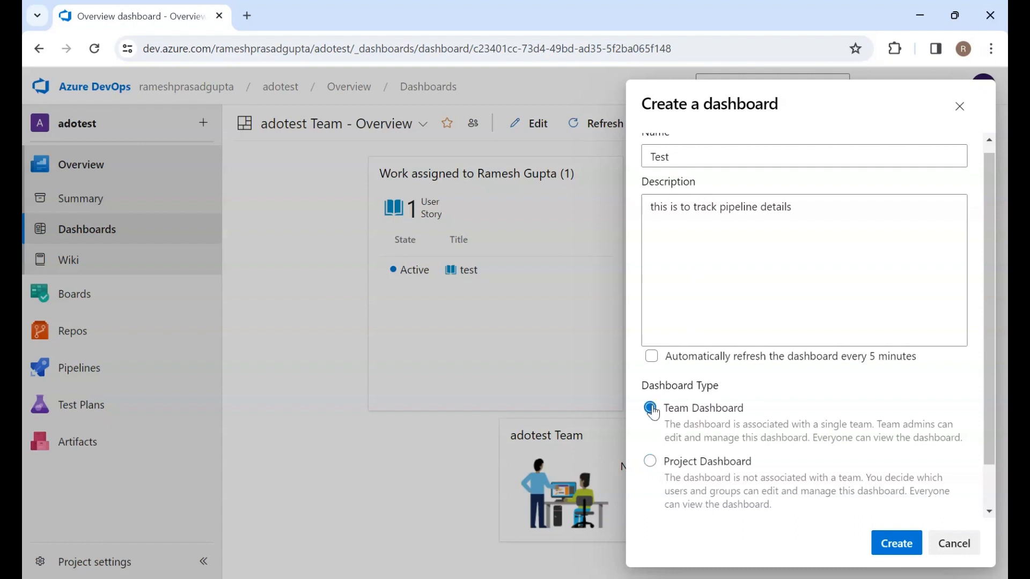
{"action": "scroll", "coordinate": [836, 490], "scroll_direction": "down", "scroll_amount": 1}
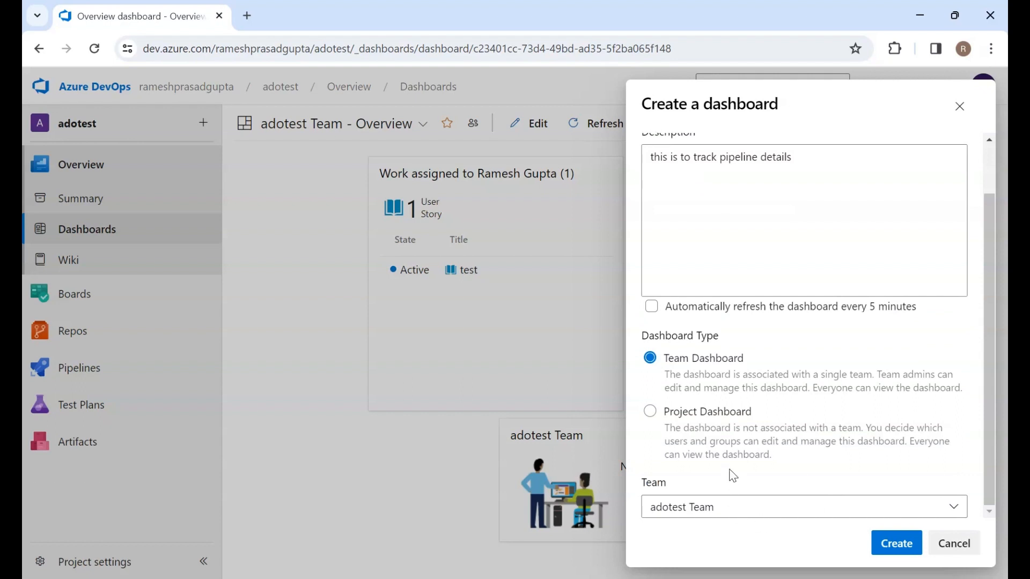
{"action": "left_click", "coordinate": [727, 513]}
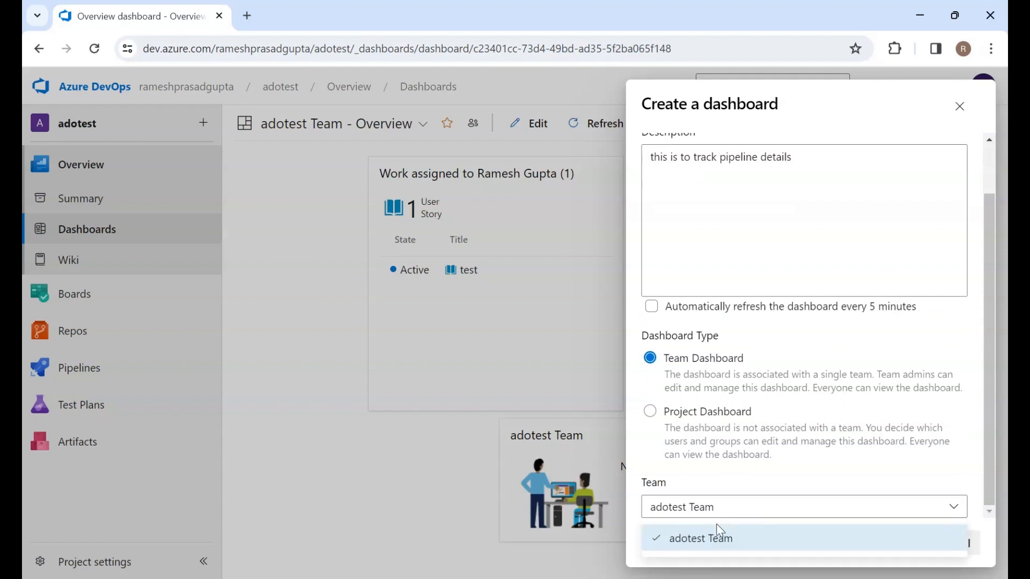
{"action": "left_click", "coordinate": [683, 479]}
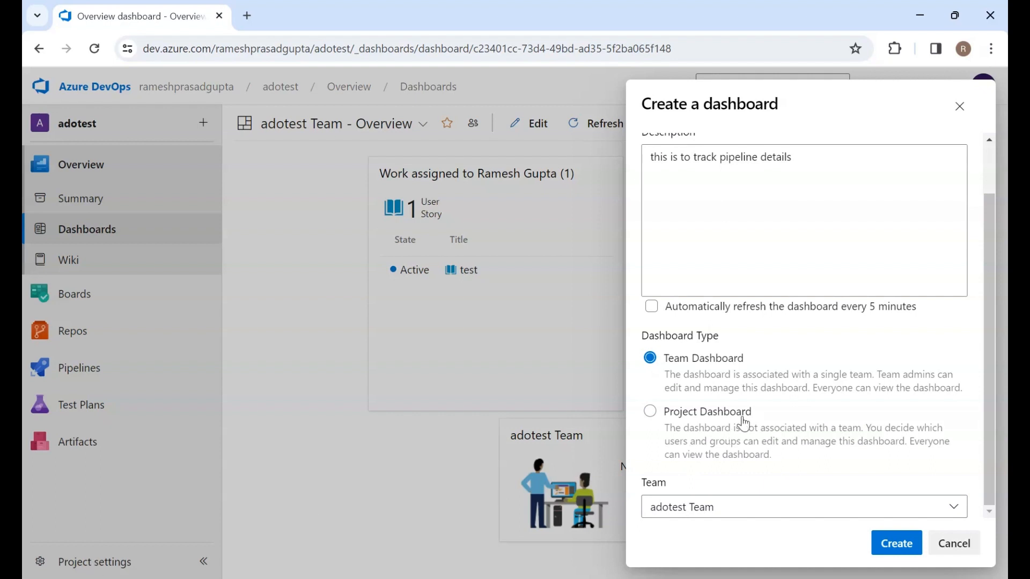
{"action": "left_click", "coordinate": [896, 544]}
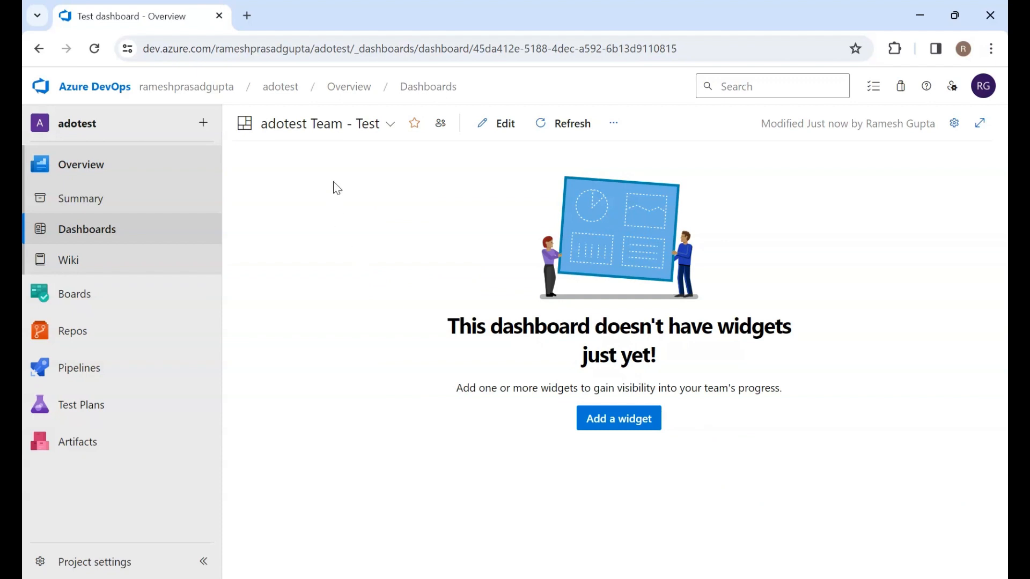
Add the Assigned to Me widget to the new dashboard
{"action": "left_click", "coordinate": [626, 422]}
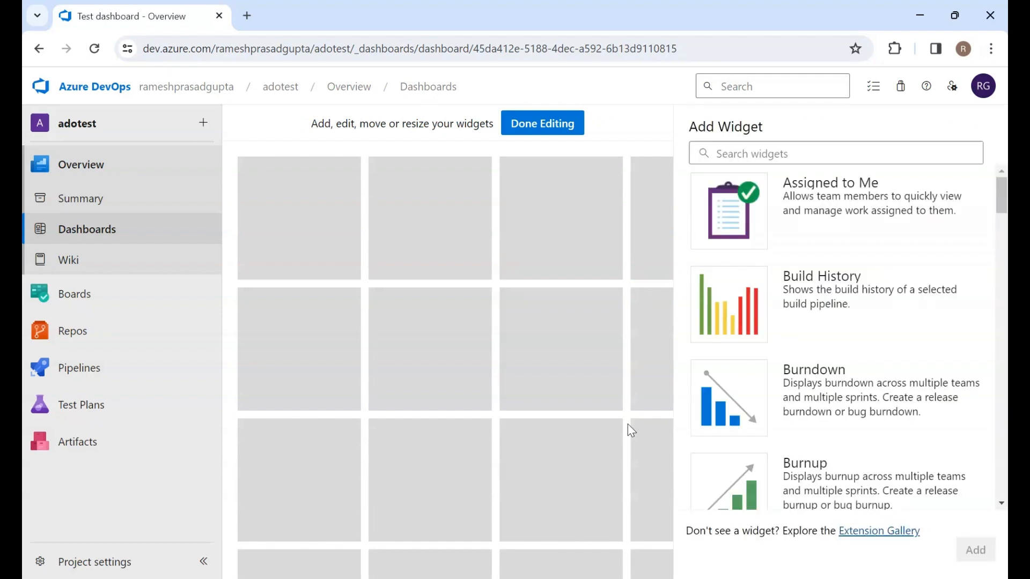
{"action": "scroll", "coordinate": [912, 253], "scroll_direction": "down", "scroll_amount": 20}
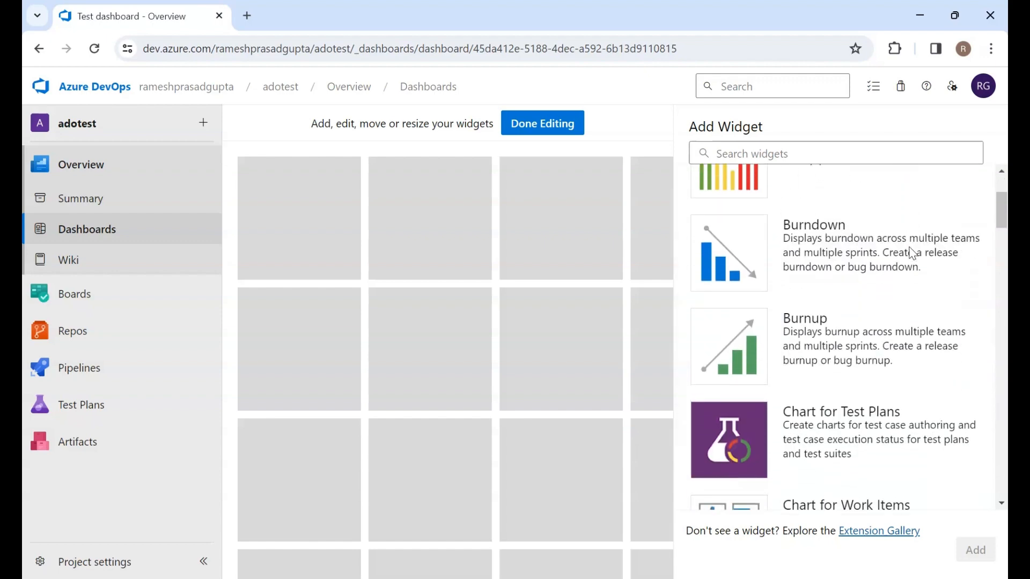
{"action": "scroll", "coordinate": [912, 253], "scroll_direction": "down", "scroll_amount": 15}
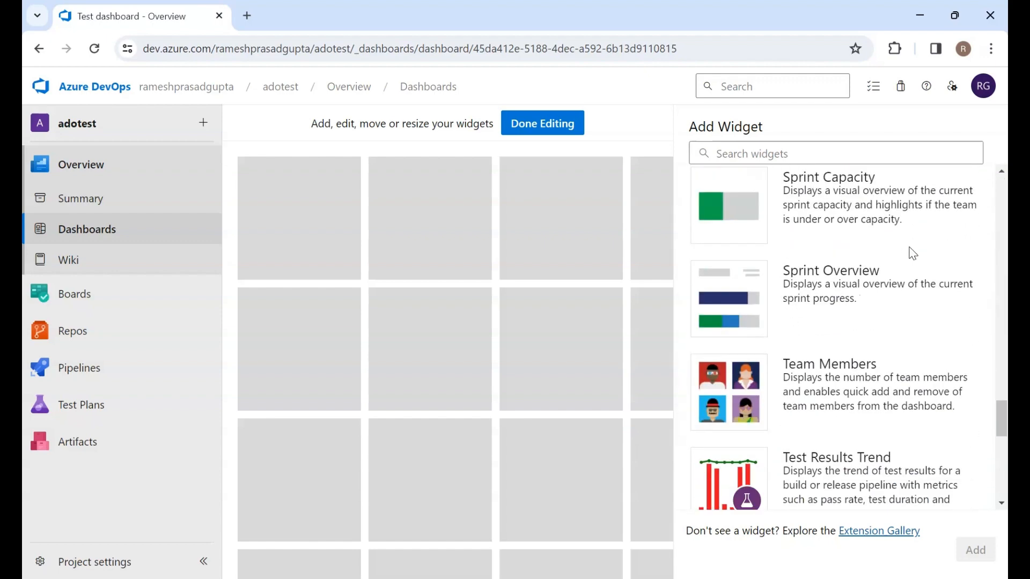
{"action": "scroll", "coordinate": [912, 253], "scroll_direction": "up", "scroll_amount": 20}
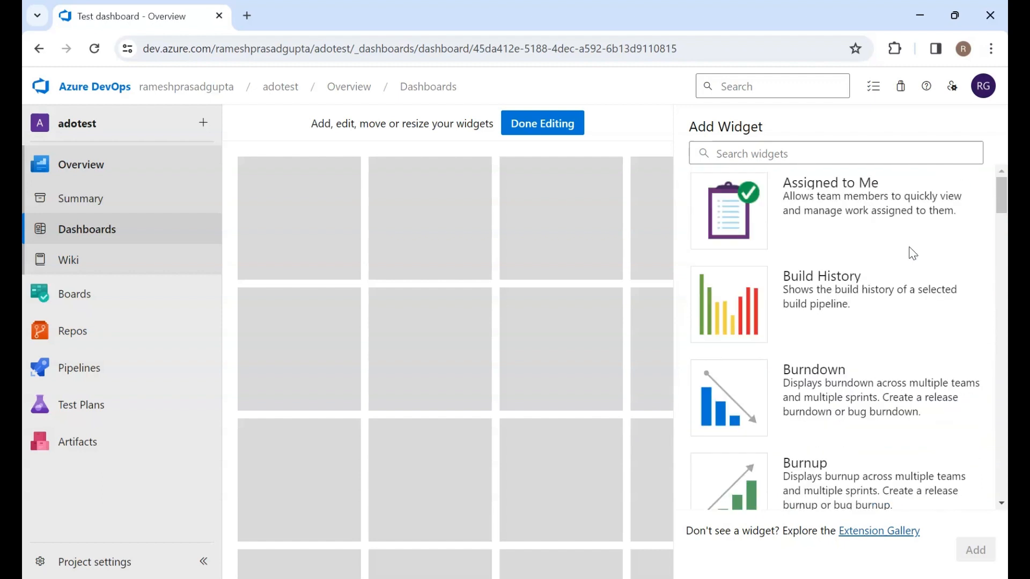
{"action": "left_click", "coordinate": [809, 216]}
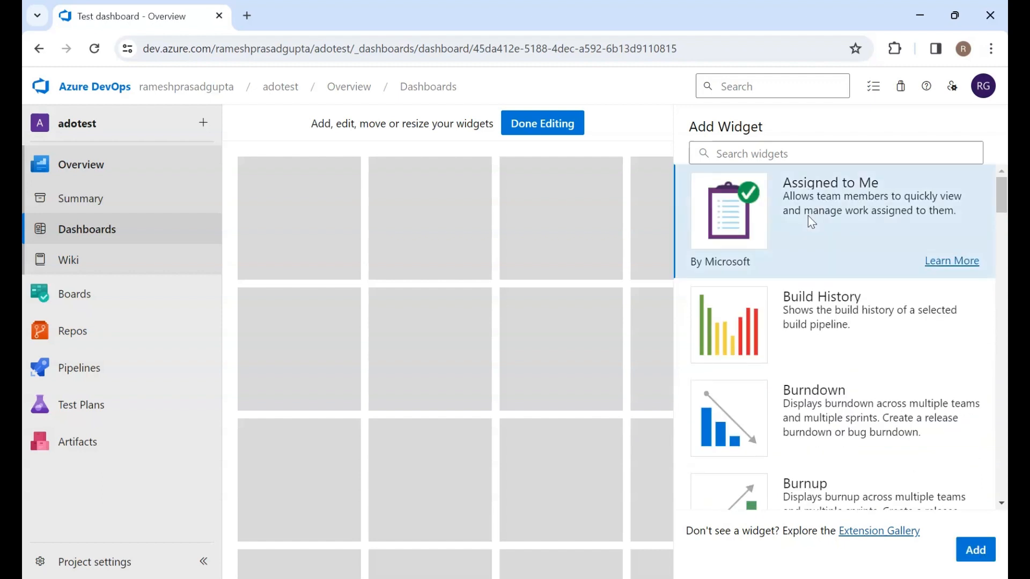
{"action": "left_click", "coordinate": [977, 552]}
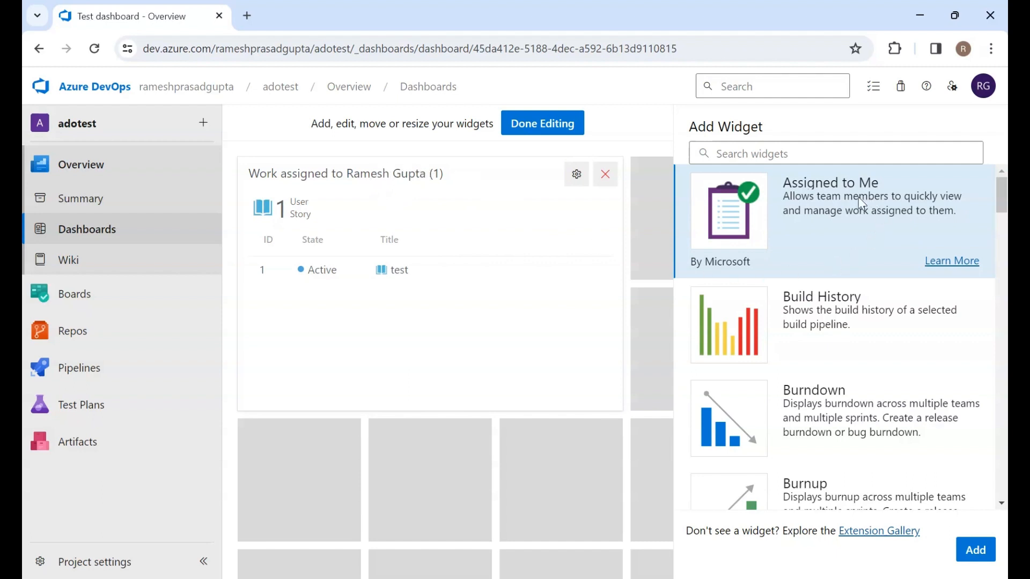
Set the Assigned to Me widget's width to 2 with height 2 and save its configuration
{"action": "left_click", "coordinate": [574, 182]}
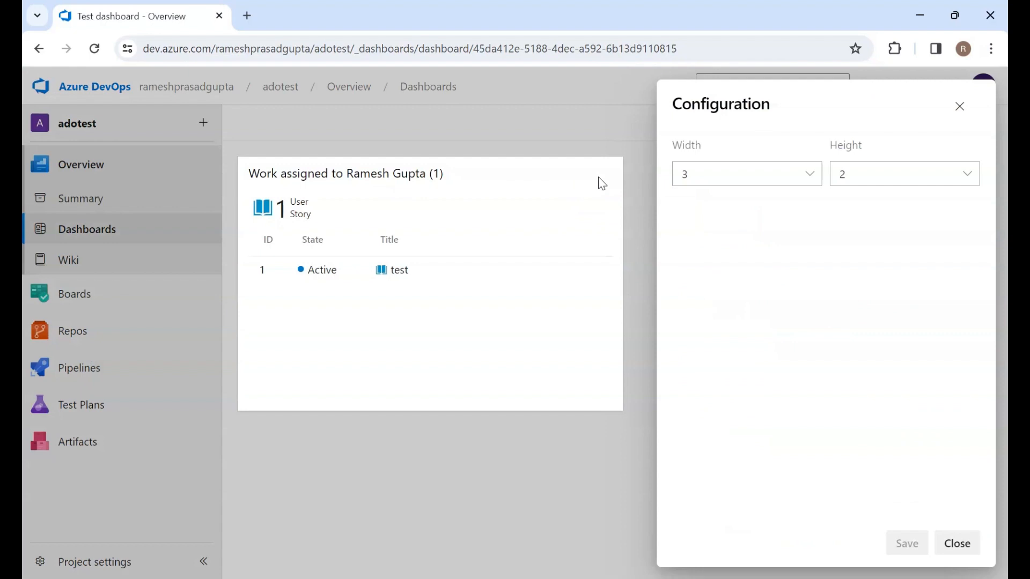
{"action": "left_click", "coordinate": [819, 177]}
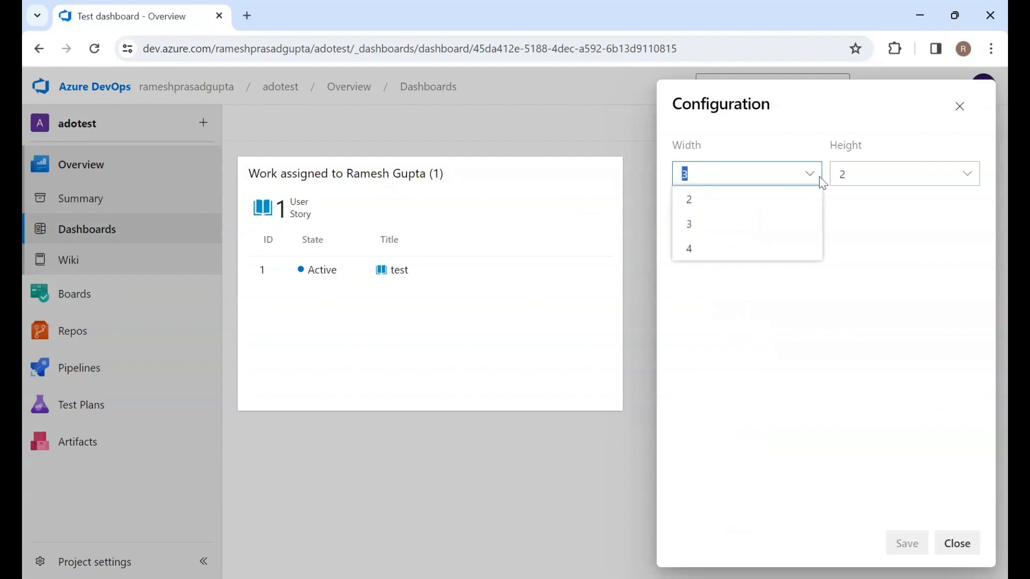
{"action": "left_click", "coordinate": [703, 201]}
{"action": "left_click", "coordinate": [894, 178]}
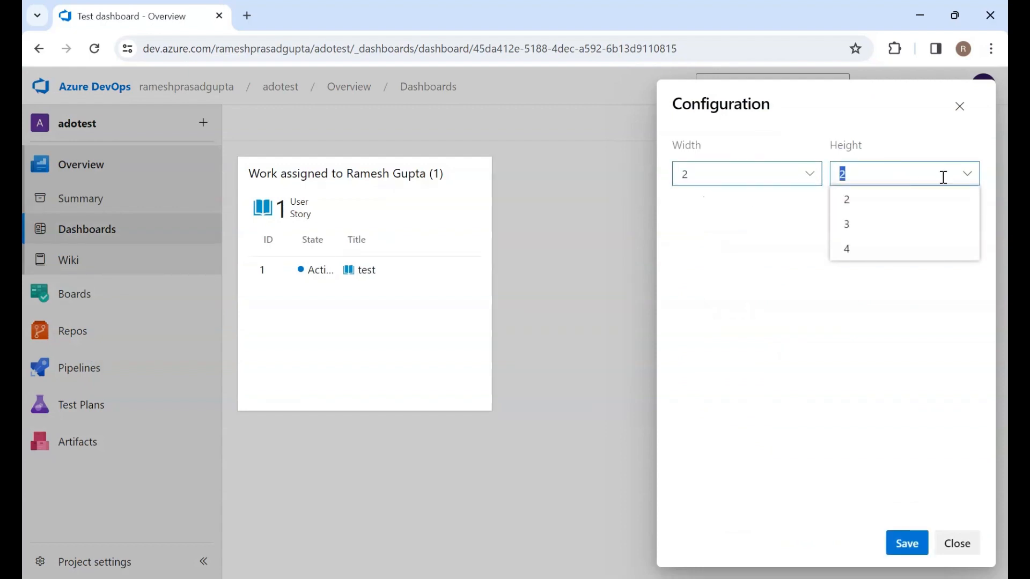
{"action": "left_click", "coordinate": [775, 319]}
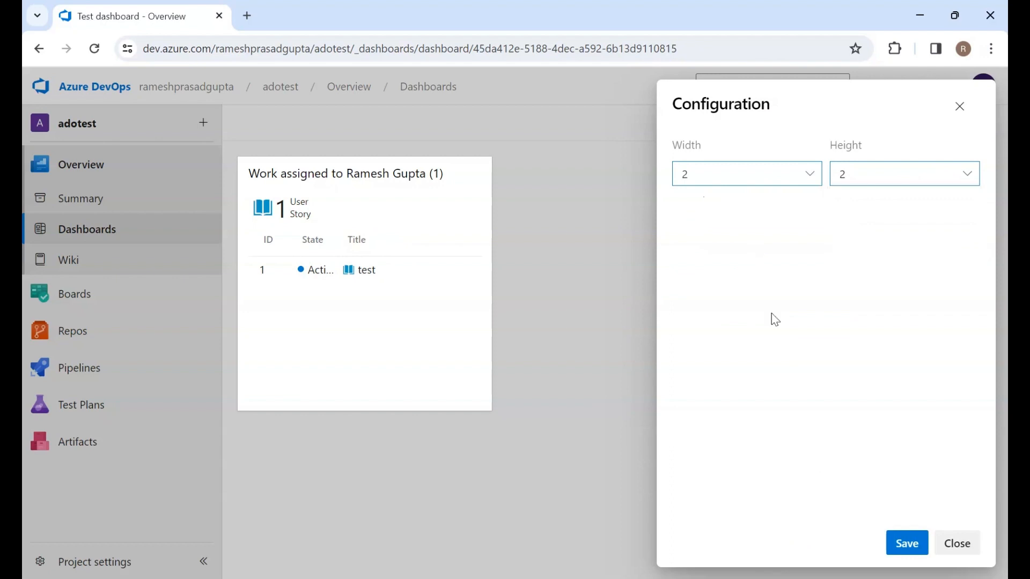
{"action": "left_click", "coordinate": [907, 545]}
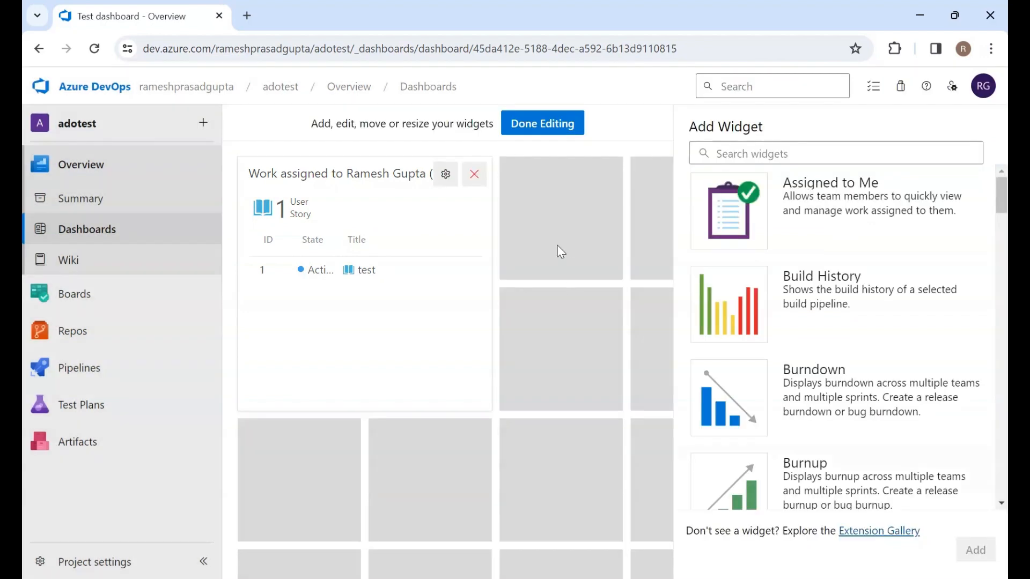
Add the Build History widget to the dashboard
{"action": "scroll", "coordinate": [835, 369], "scroll_direction": "down", "scroll_amount": 1}
{"action": "scroll", "coordinate": [835, 369], "scroll_direction": "up", "scroll_amount": 1}
{"action": "left_click", "coordinate": [833, 303]}
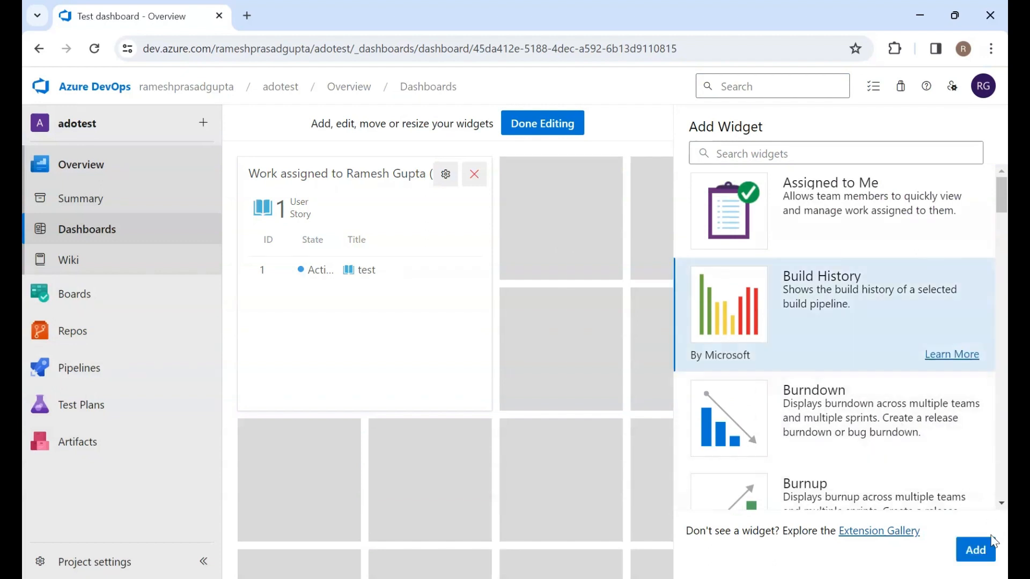
{"action": "left_click", "coordinate": [975, 550]}
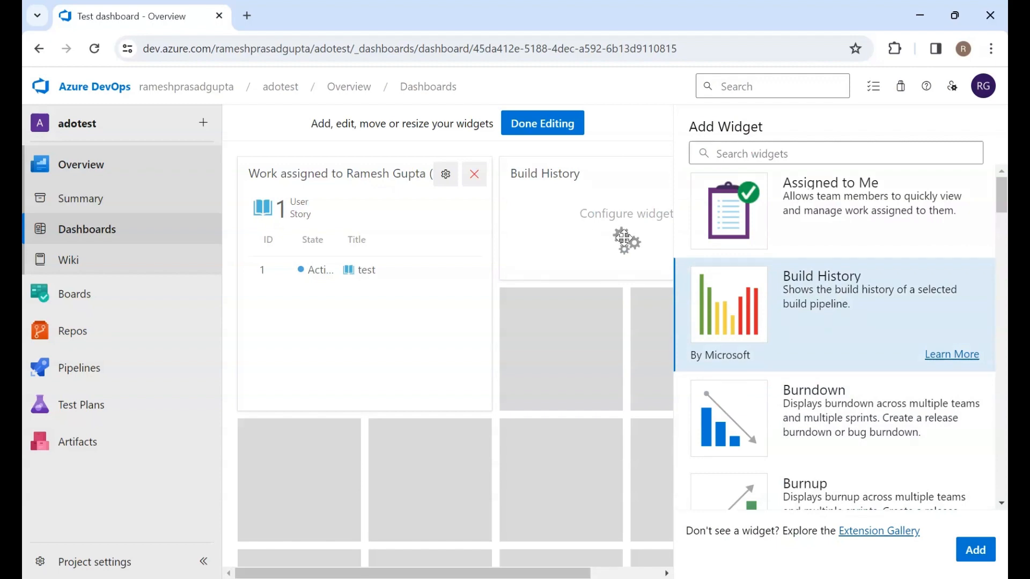
Add the Chart for Work Items widget and dismiss the tip that pops up
{"action": "scroll", "coordinate": [780, 417], "scroll_direction": "down", "scroll_amount": 5}
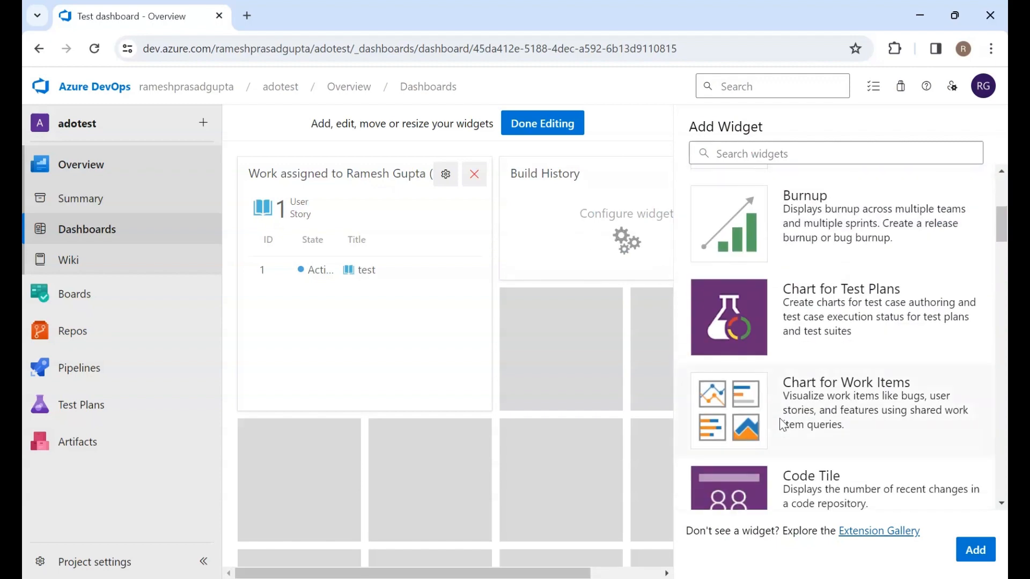
{"action": "scroll", "coordinate": [781, 424], "scroll_direction": "down", "scroll_amount": 1}
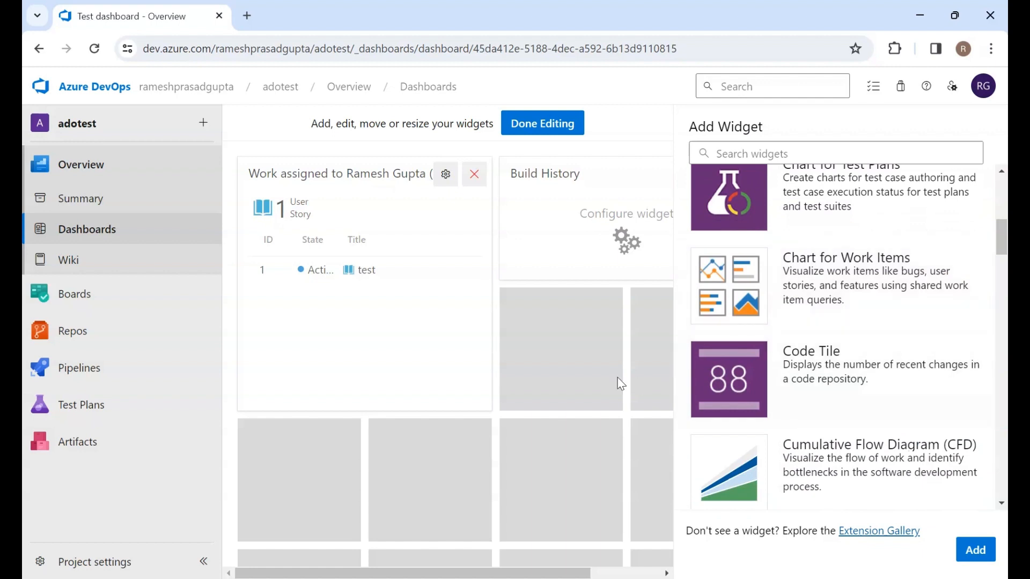
{"action": "left_click", "coordinate": [797, 265]}
{"action": "left_click", "coordinate": [975, 549]}
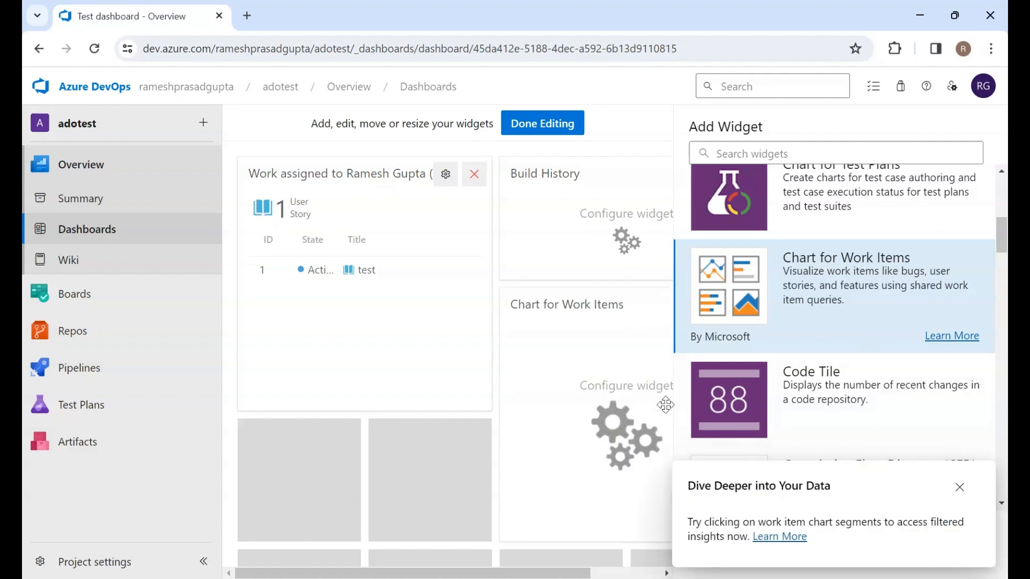
{"action": "left_click", "coordinate": [959, 488]}
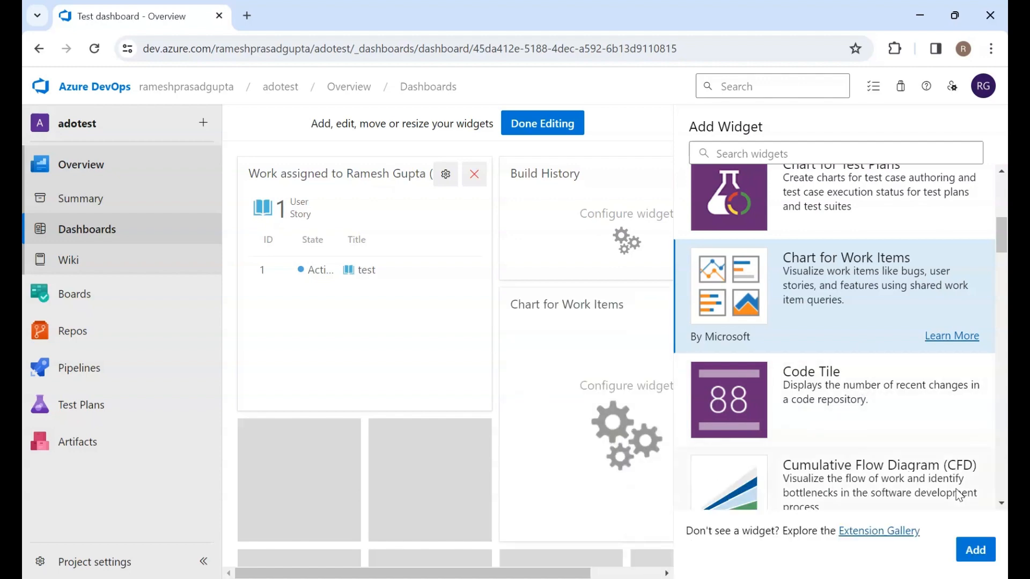
Browse the widget catalogue and open the Extension Gallery marketplace of Azure DevOps extensions, then close its tab
{"action": "scroll", "coordinate": [758, 382], "scroll_direction": "down", "scroll_amount": 15}
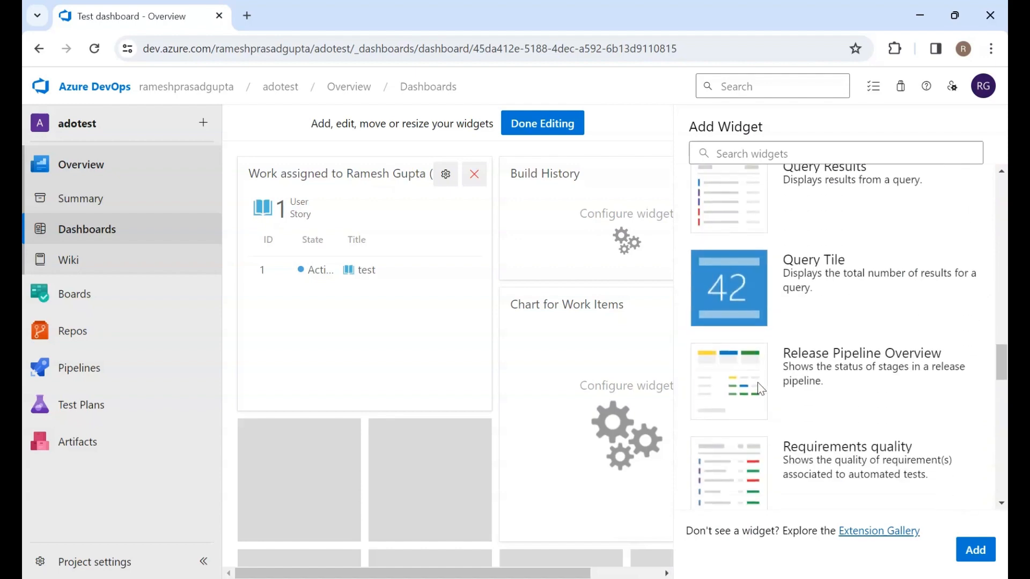
{"action": "scroll", "coordinate": [757, 382], "scroll_direction": "down", "scroll_amount": 15}
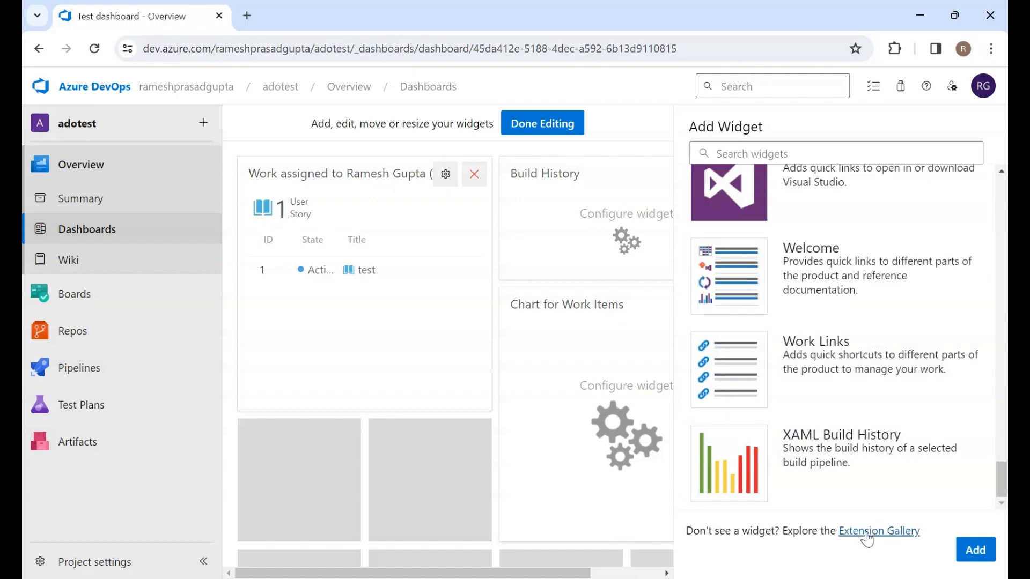
{"action": "left_click", "coordinate": [867, 531]}
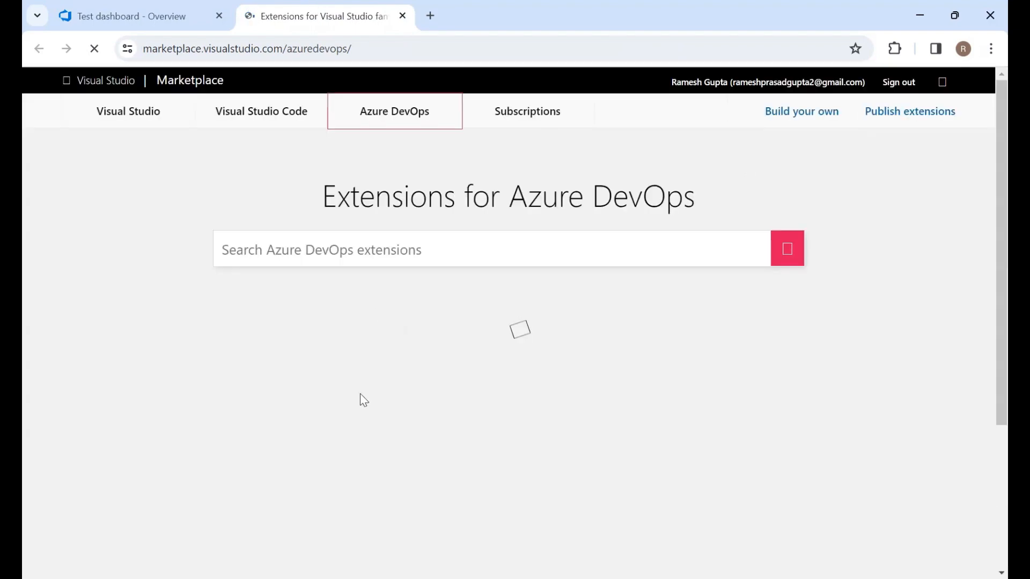
{"action": "scroll", "coordinate": [360, 396], "scroll_direction": "down", "scroll_amount": 2}
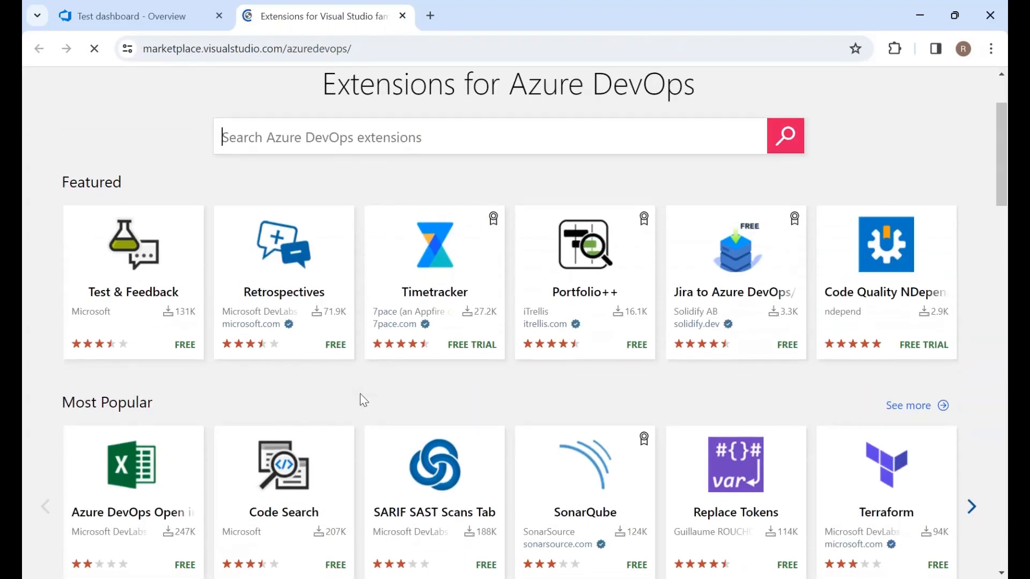
{"action": "scroll", "coordinate": [359, 394], "scroll_direction": "down", "scroll_amount": 15}
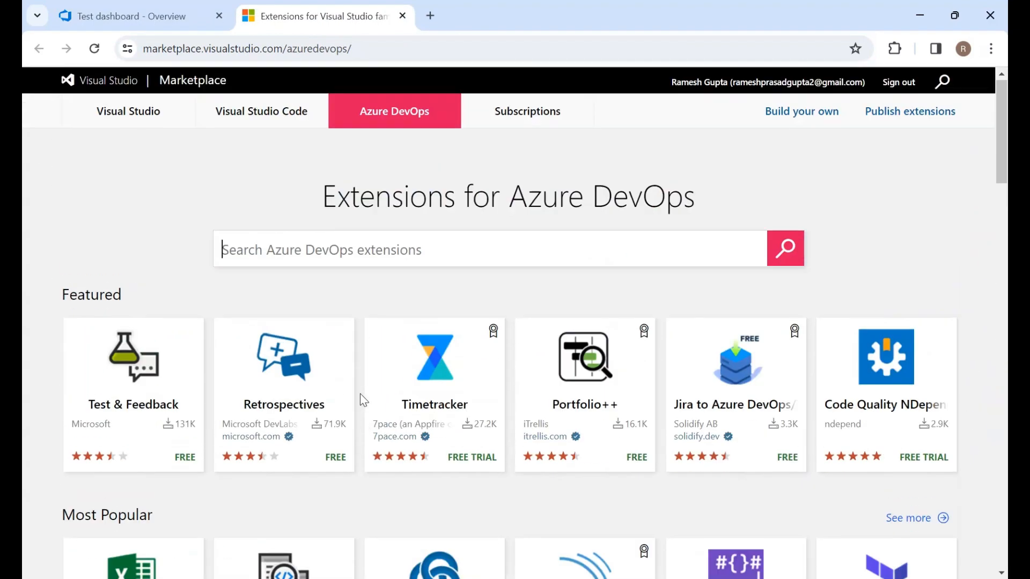
{"action": "left_click", "coordinate": [403, 16]}
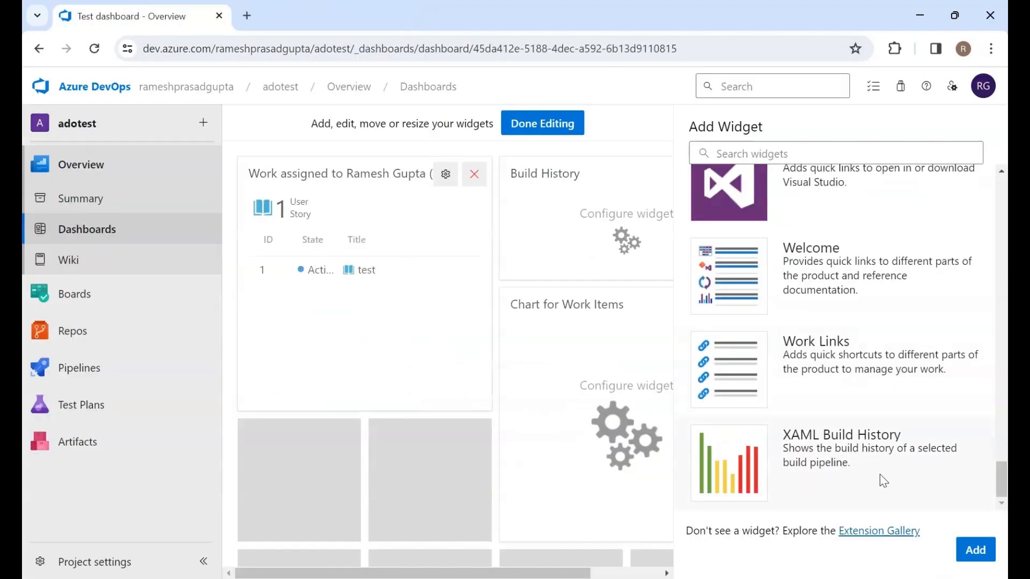
Add the Team Members widget to the dashboard
{"action": "scroll", "coordinate": [854, 324], "scroll_direction": "up", "scroll_amount": 5}
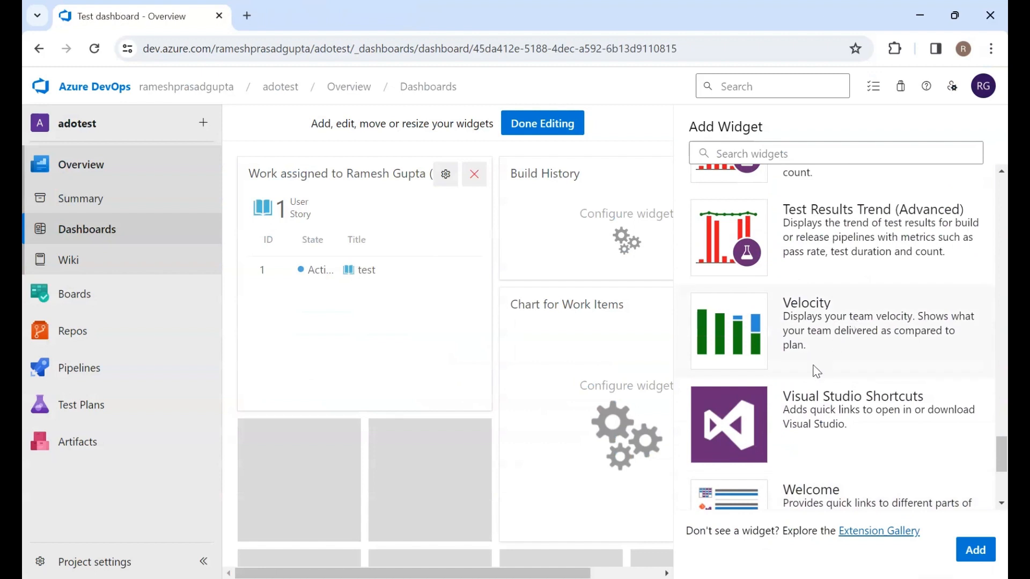
{"action": "scroll", "coordinate": [773, 317], "scroll_direction": "up", "scroll_amount": 4}
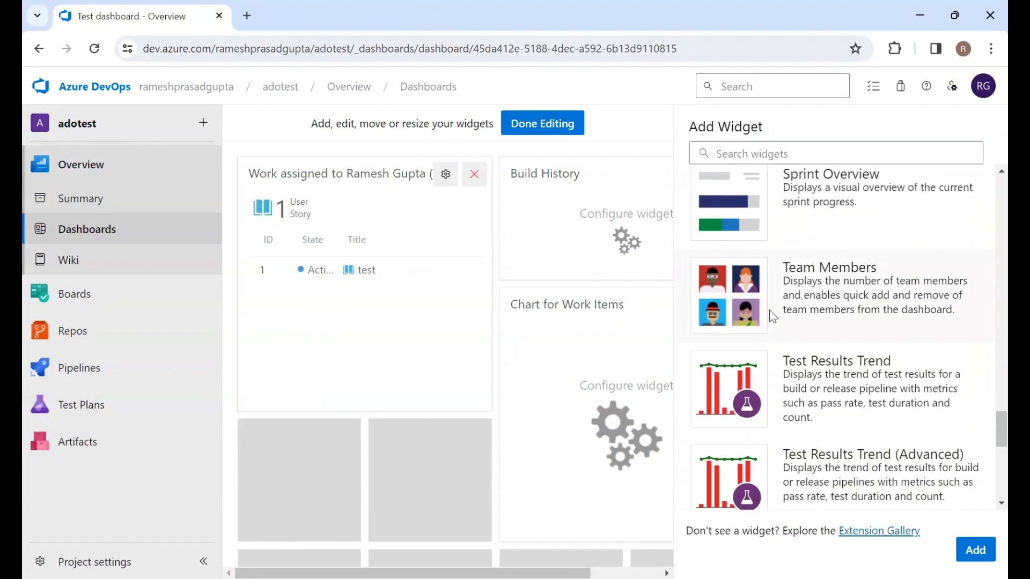
{"action": "scroll", "coordinate": [773, 316], "scroll_direction": "up", "scroll_amount": 2}
{"action": "left_click", "coordinate": [772, 338]}
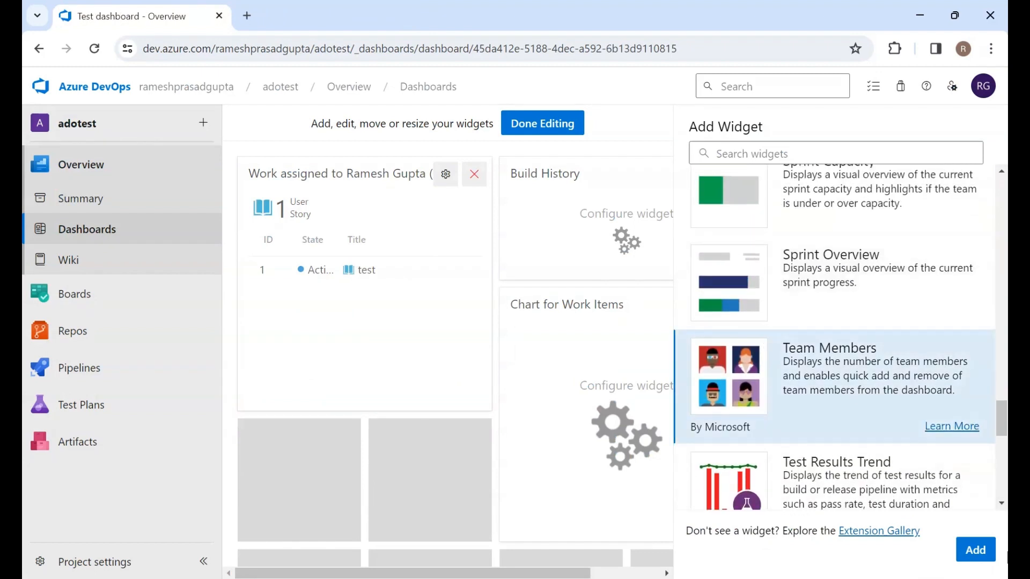
{"action": "left_click", "coordinate": [975, 552]}
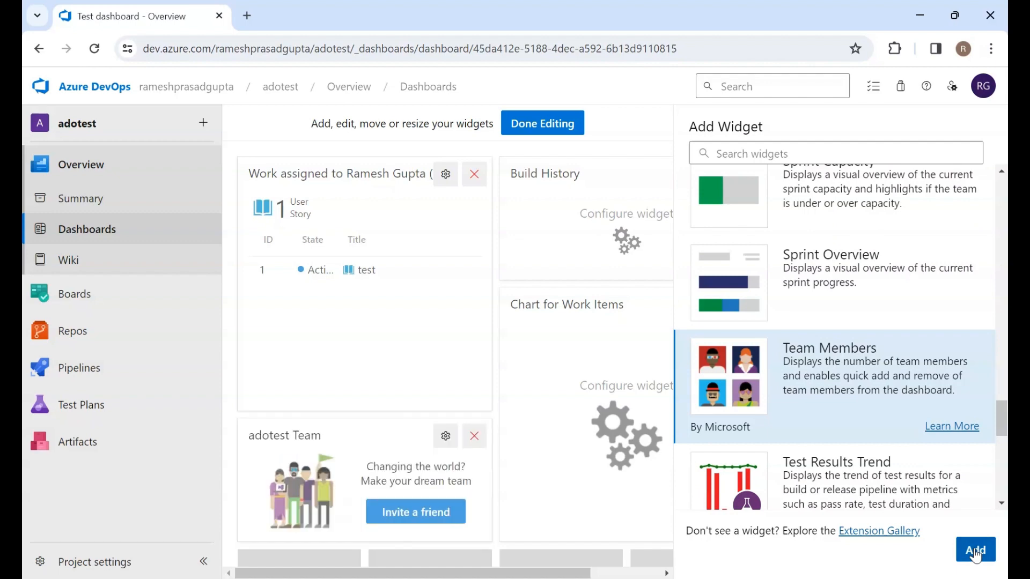
Open the Team Members widget's configuration, inspect its team selection, and close it discarding changes
{"action": "scroll", "coordinate": [824, 262], "scroll_direction": "up", "scroll_amount": 15}
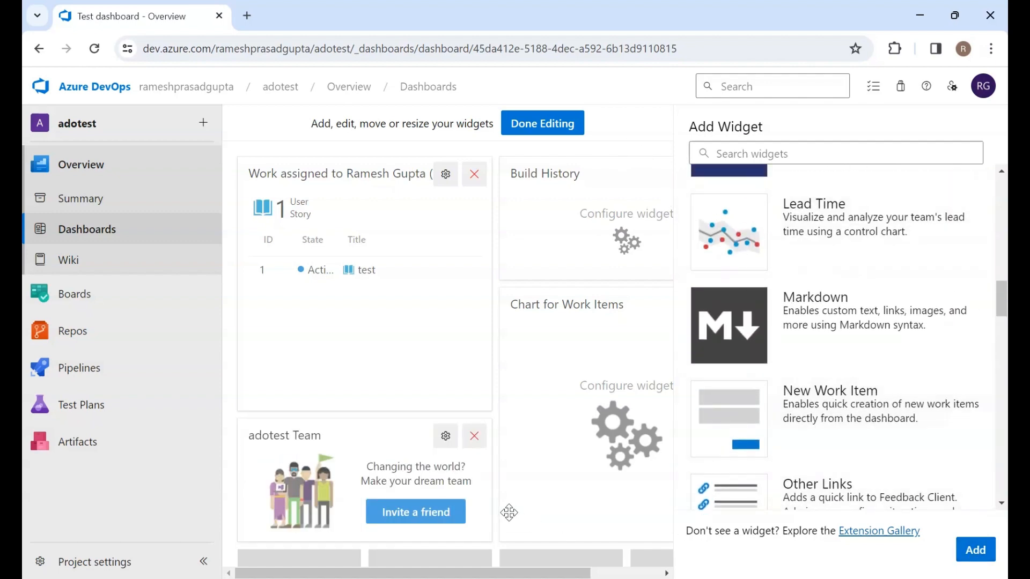
{"action": "left_click", "coordinate": [446, 437]}
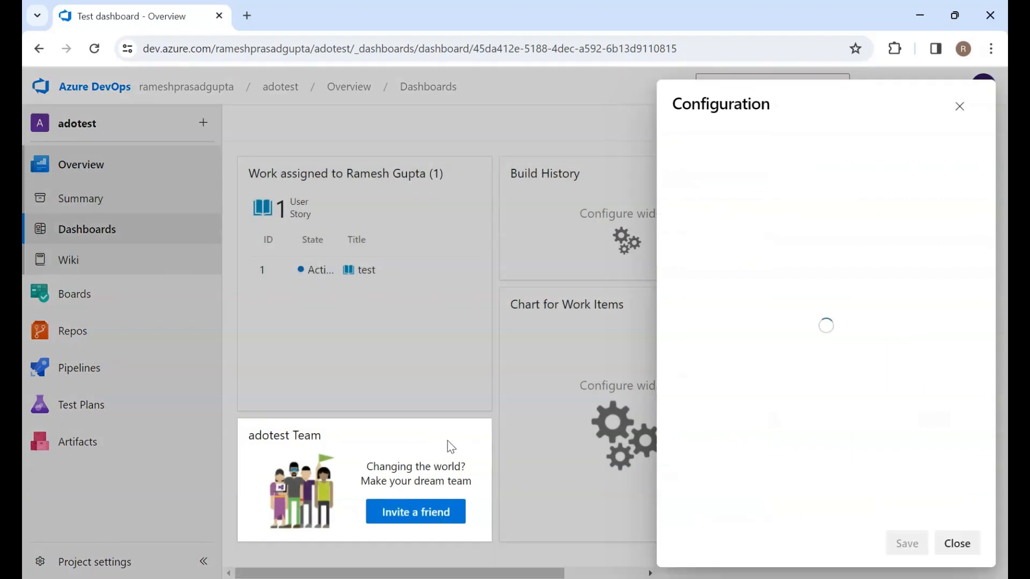
{"action": "left_click", "coordinate": [766, 177]}
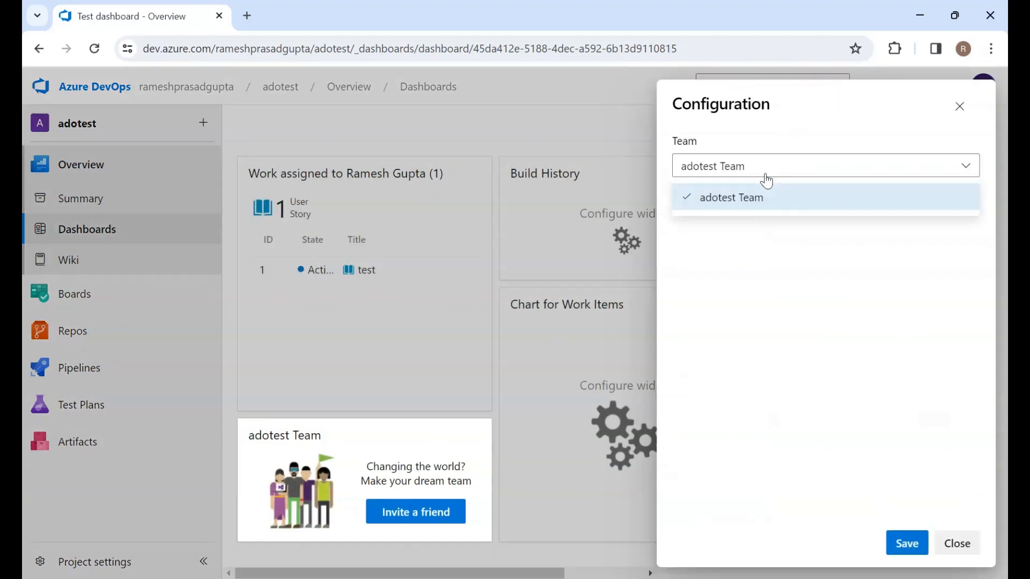
{"action": "left_click", "coordinate": [729, 106]}
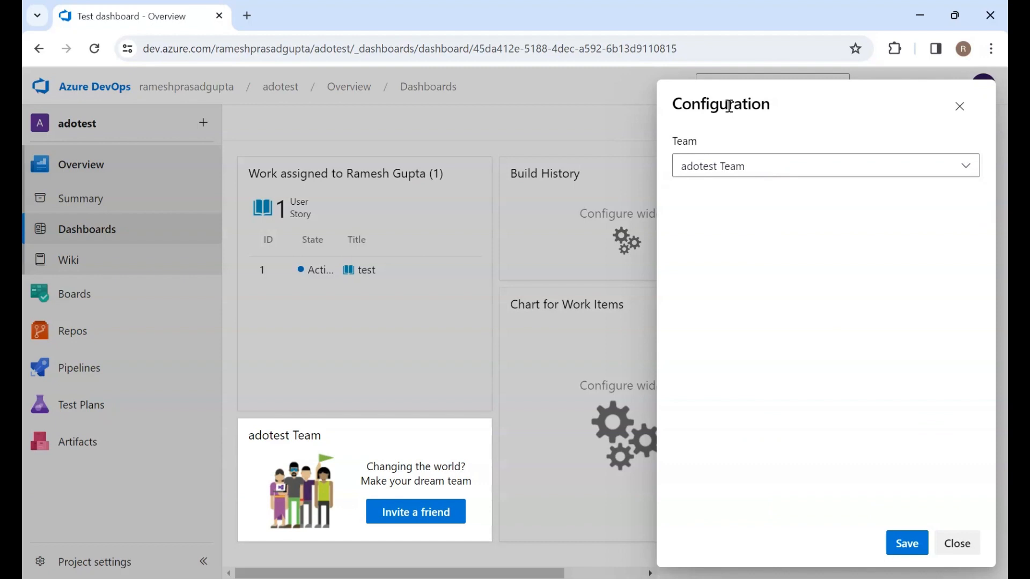
{"action": "left_click", "coordinate": [959, 119]}
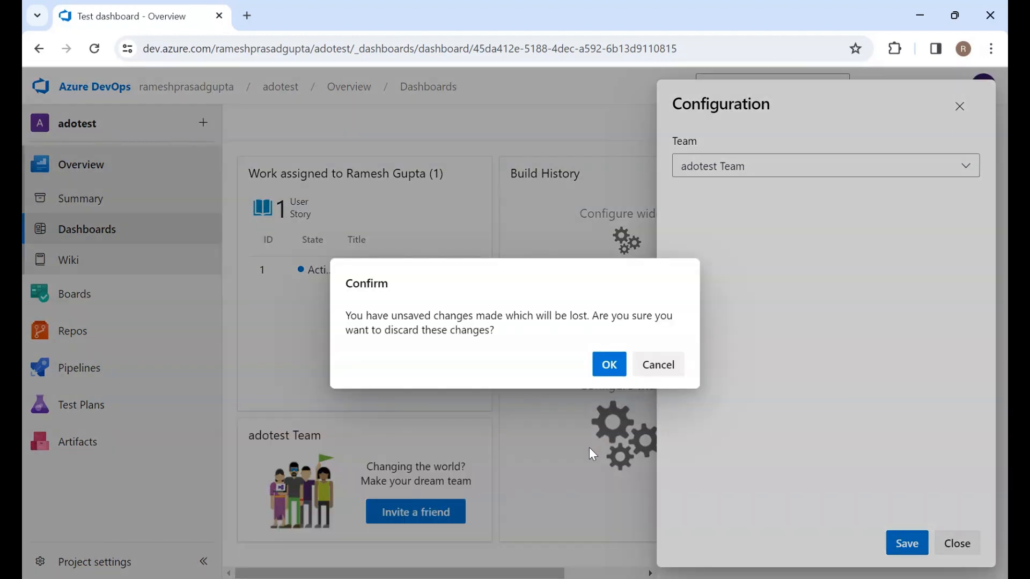
{"action": "left_click", "coordinate": [673, 368]}
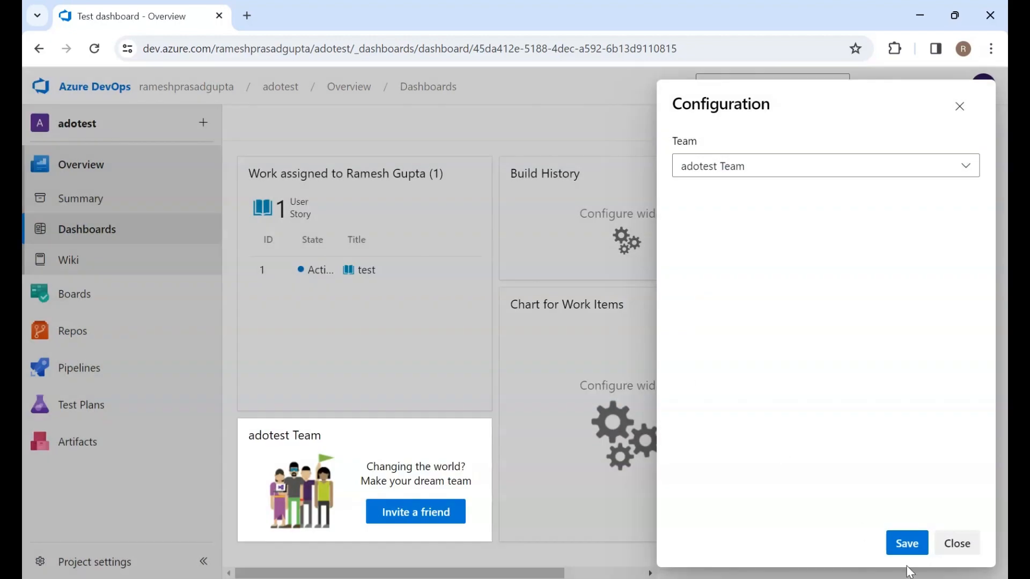
{"action": "left_click", "coordinate": [963, 552]}
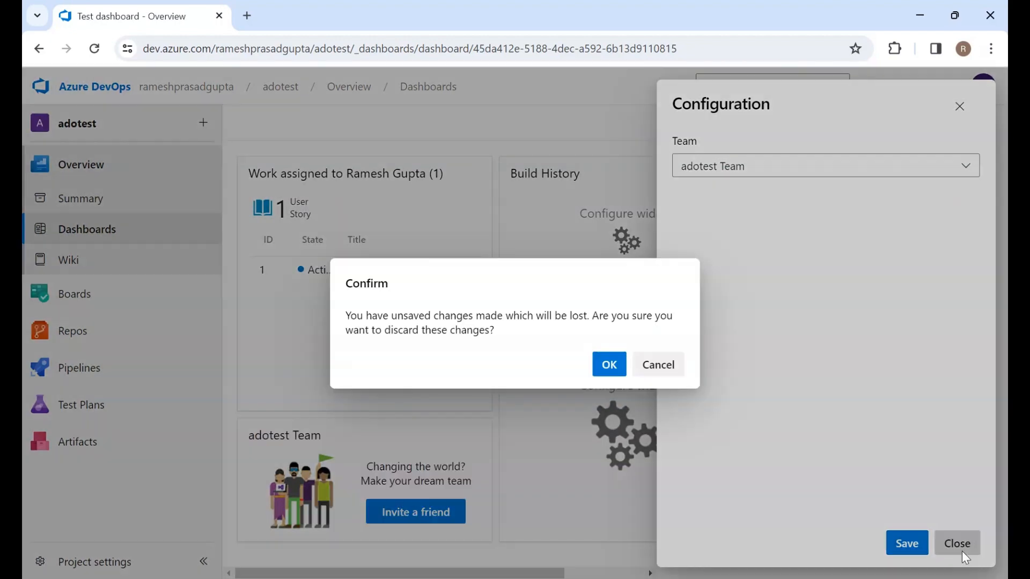
{"action": "left_click", "coordinate": [609, 367]}
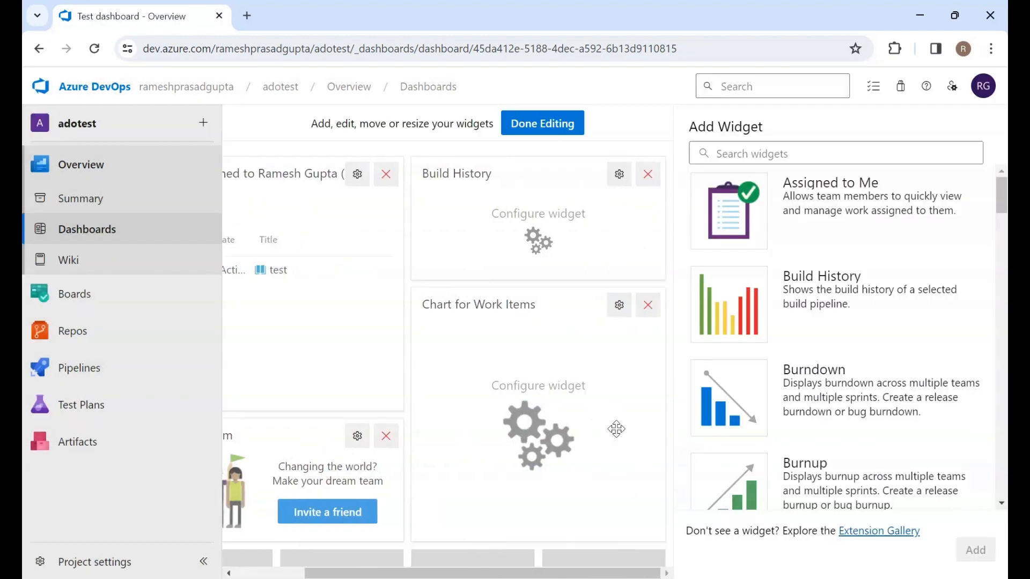
Open the Chart for Work Items configuration and examine its width, query, chart type and sort options, closing without saving
{"action": "left_click", "coordinate": [619, 305]}
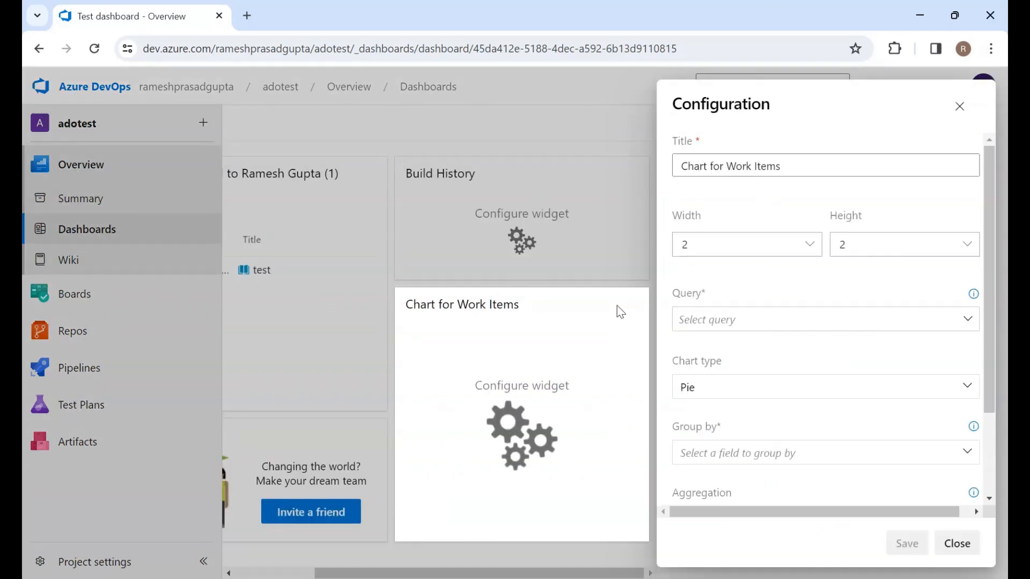
{"action": "left_click", "coordinate": [812, 250]}
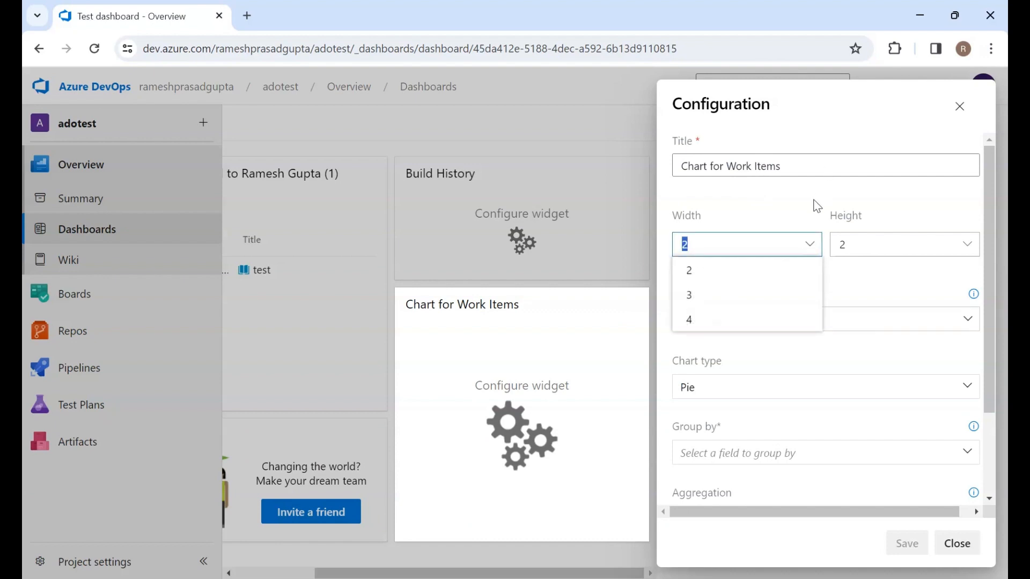
{"action": "scroll", "coordinate": [816, 202], "scroll_direction": "down", "scroll_amount": 2}
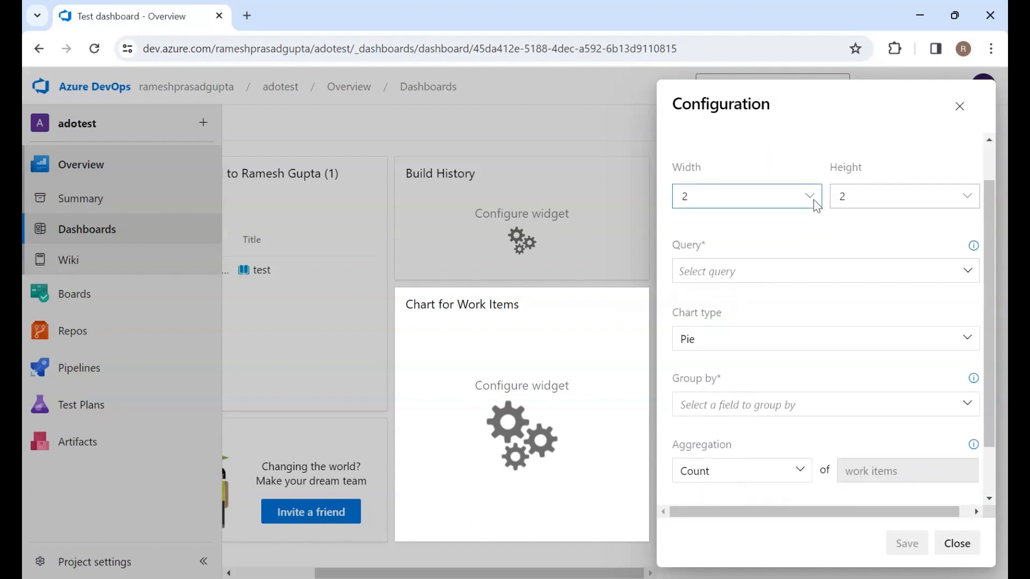
{"action": "left_click", "coordinate": [967, 259]}
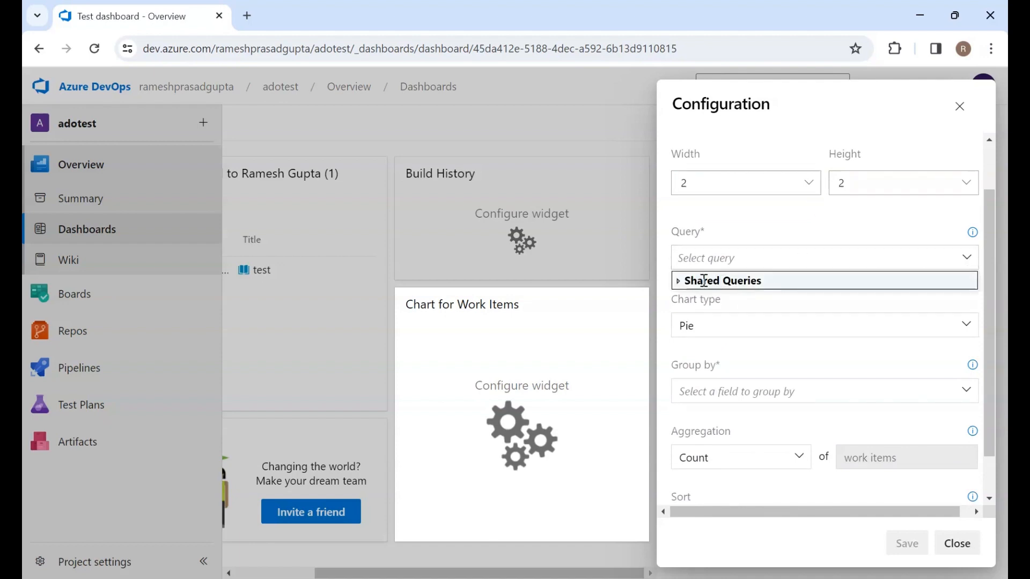
{"action": "left_click", "coordinate": [732, 277]}
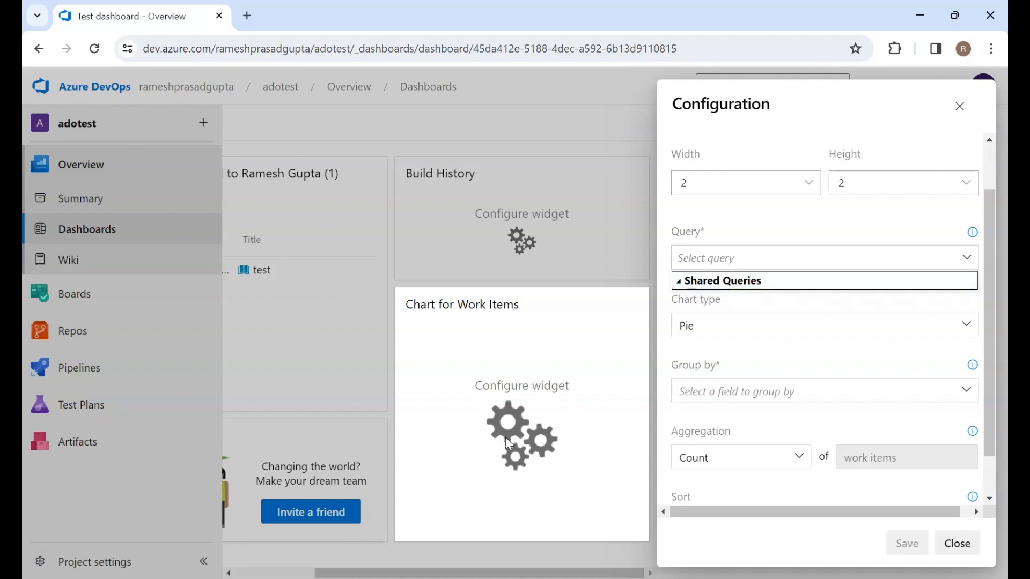
{"action": "left_click", "coordinate": [739, 326]}
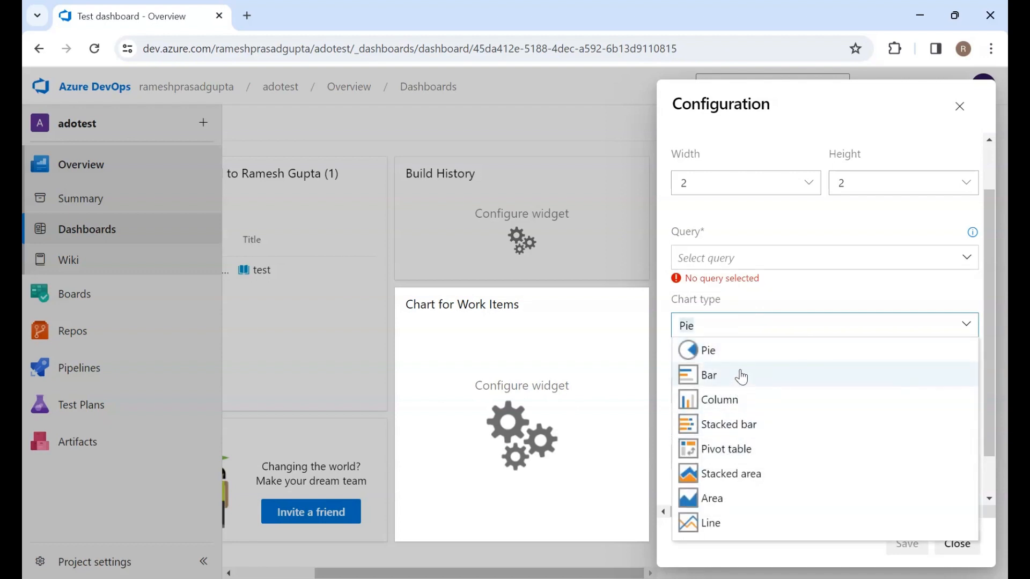
{"action": "left_click", "coordinate": [731, 226]}
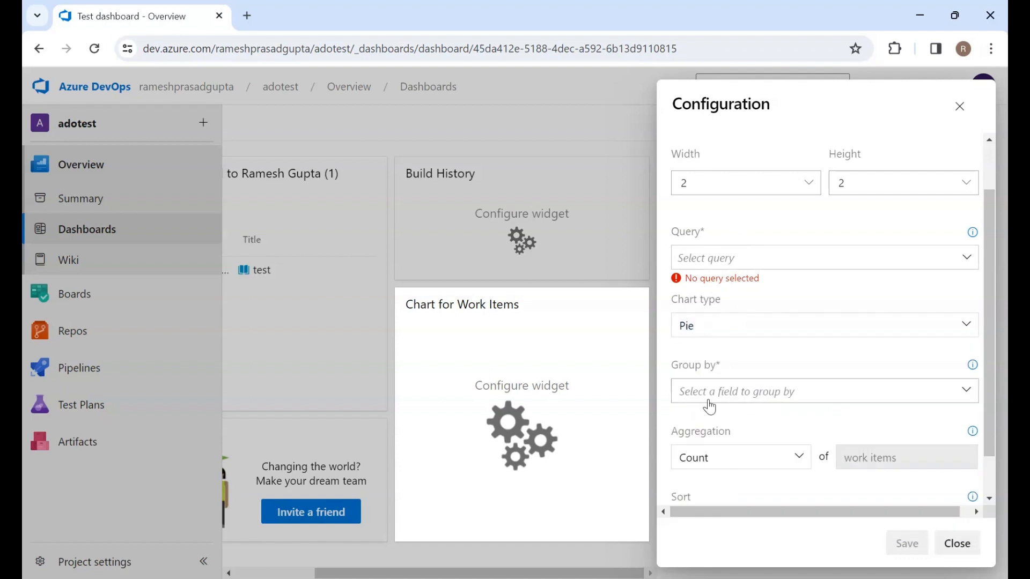
{"action": "scroll", "coordinate": [709, 407], "scroll_direction": "down", "scroll_amount": 1}
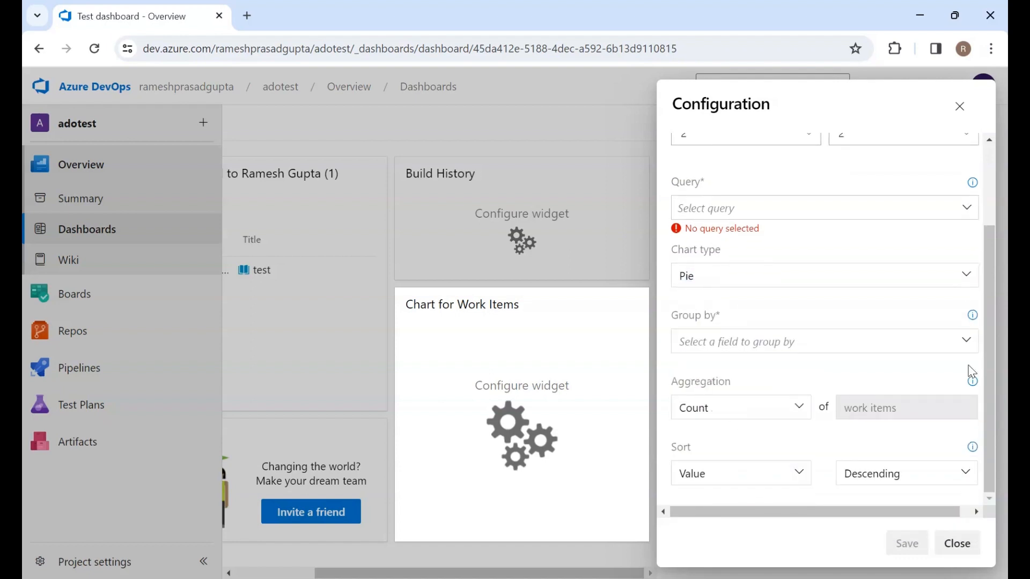
{"action": "scroll", "coordinate": [972, 370], "scroll_direction": "up", "scroll_amount": 2}
{"action": "left_click", "coordinate": [956, 556]}
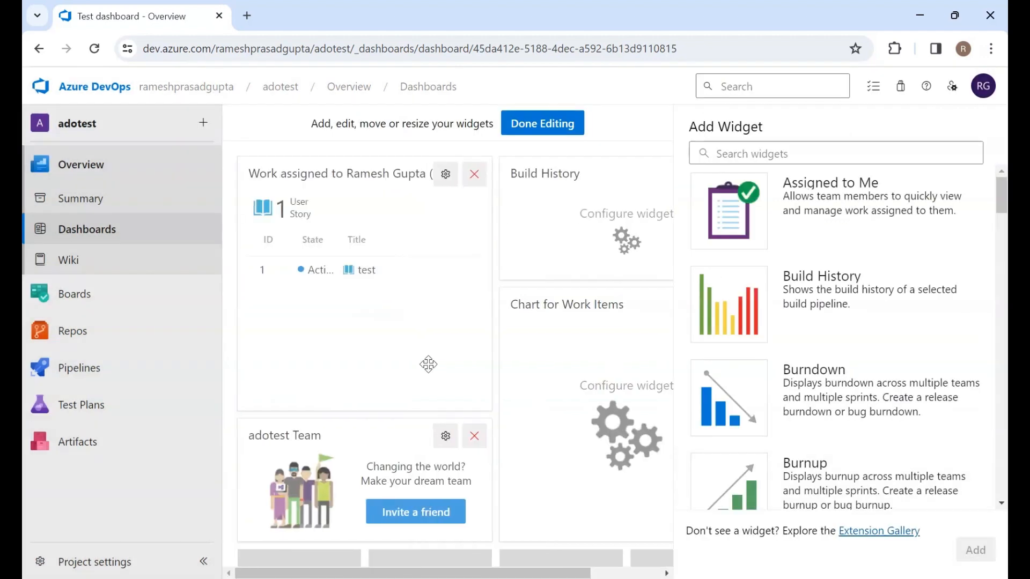
Finish editing the dashboard and open the Build History widget's configuration, closing it without changes
{"action": "left_click", "coordinate": [552, 120]}
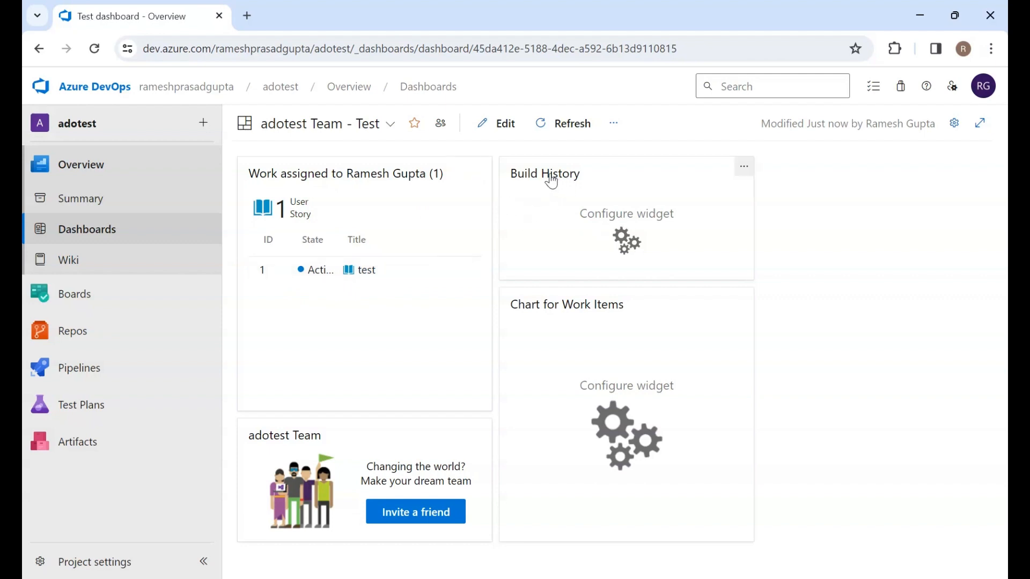
{"action": "left_click", "coordinate": [744, 171]}
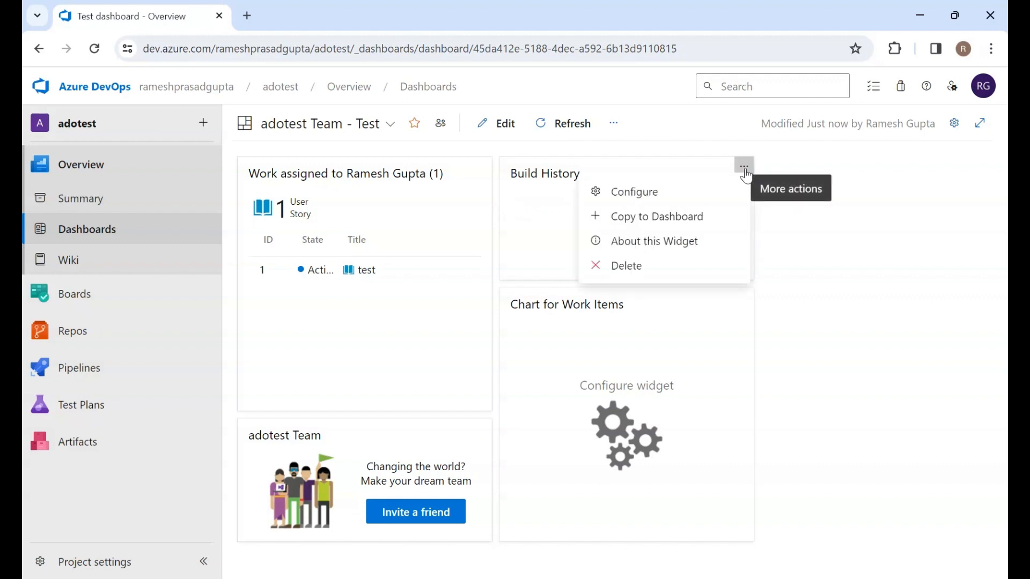
{"action": "left_click", "coordinate": [653, 194]}
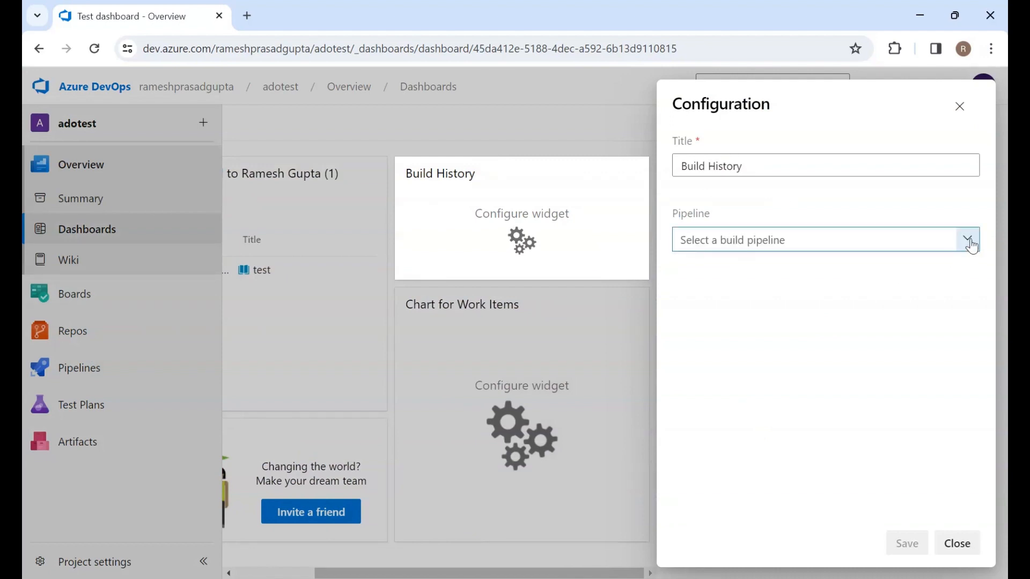
{"action": "left_click", "coordinate": [960, 107]}
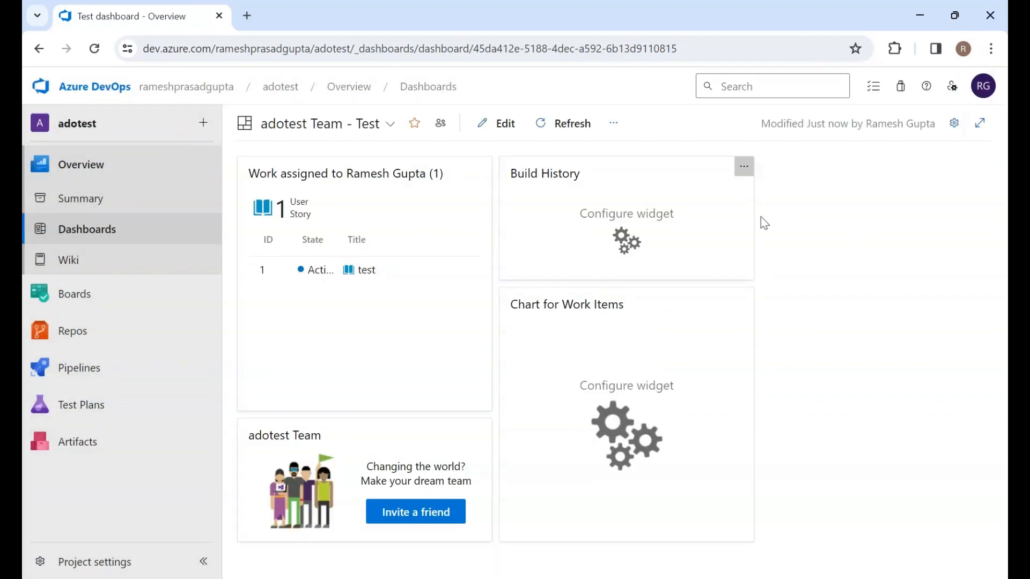
Open the dashboard's settings and its more-actions menu, closing both without changes
{"action": "left_click", "coordinate": [960, 123]}
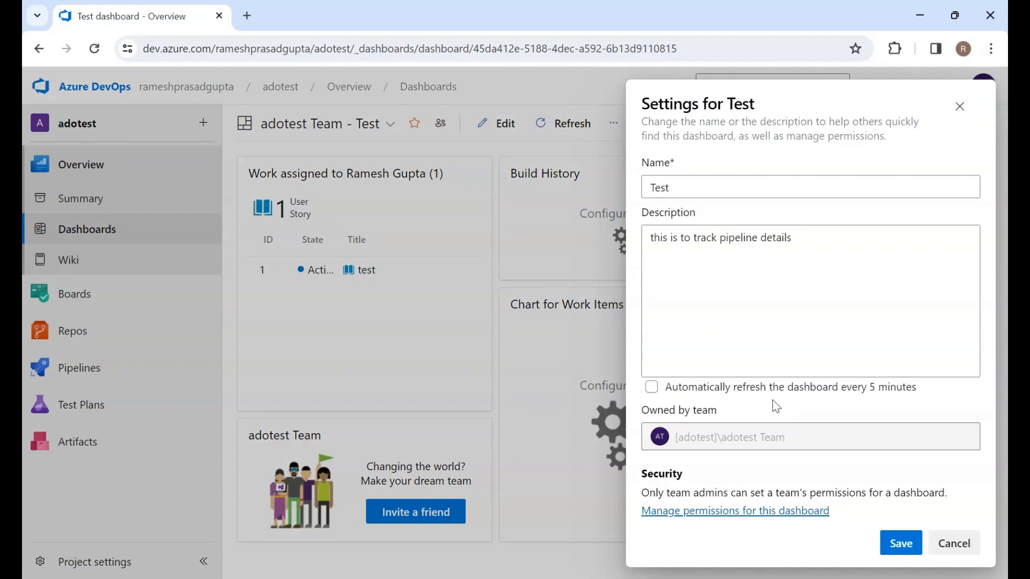
{"action": "left_click", "coordinate": [959, 106]}
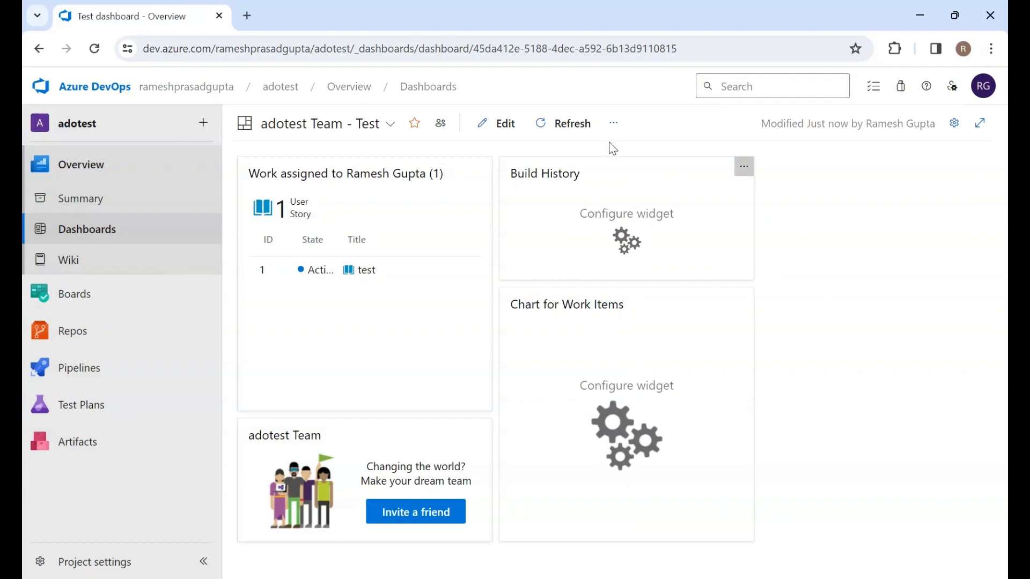
{"action": "left_click", "coordinate": [614, 124]}
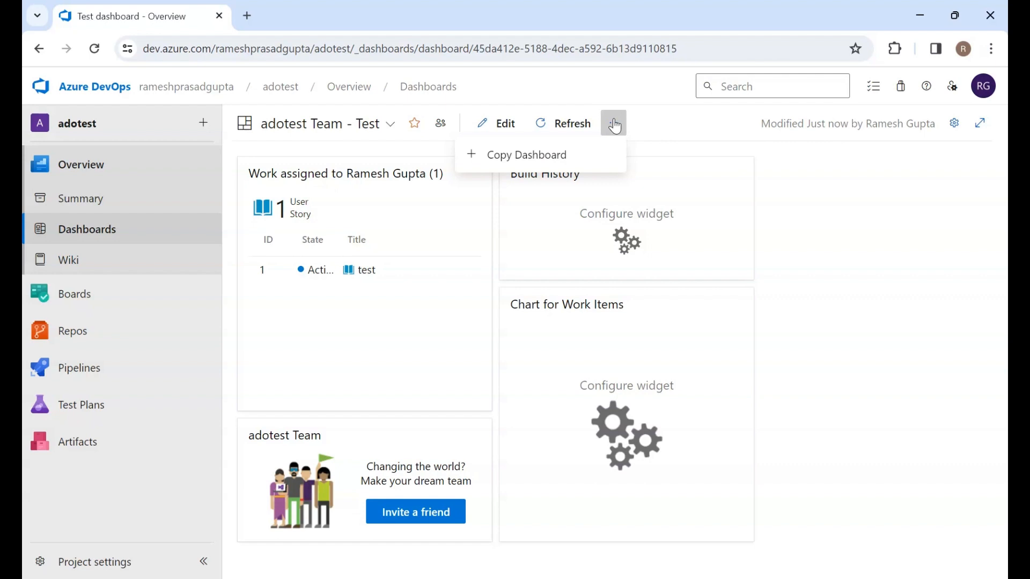
{"action": "left_click", "coordinate": [857, 213]}
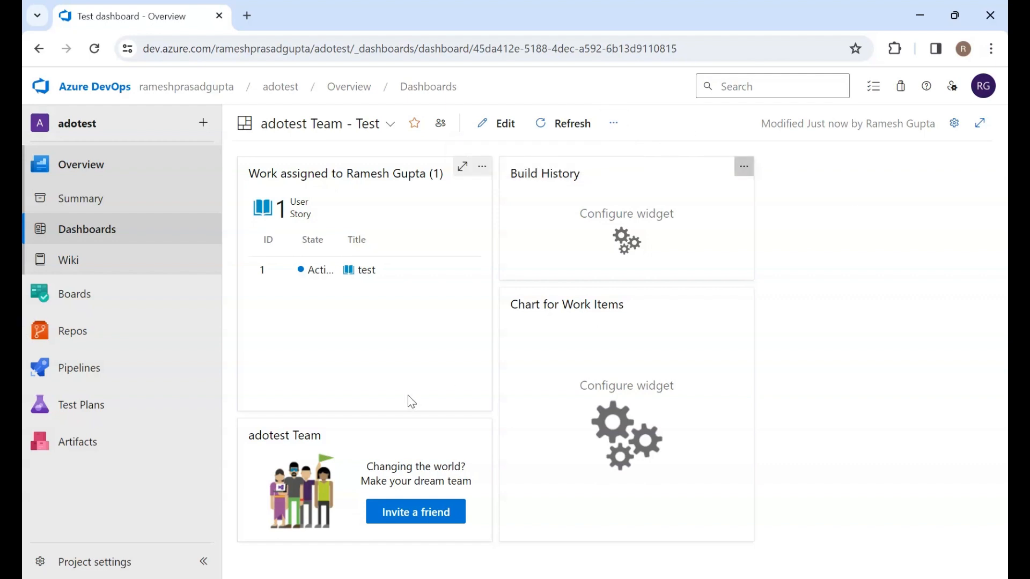
Open the project wiki's CICD pipelines page and look through the wiki and page action menus
{"action": "left_click", "coordinate": [78, 262]}
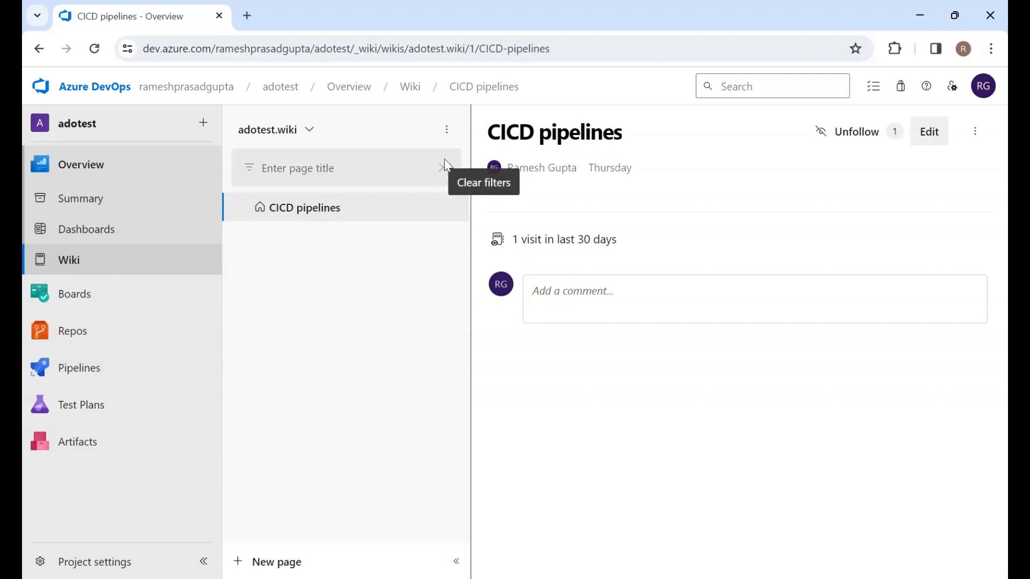
{"action": "left_click", "coordinate": [447, 130]}
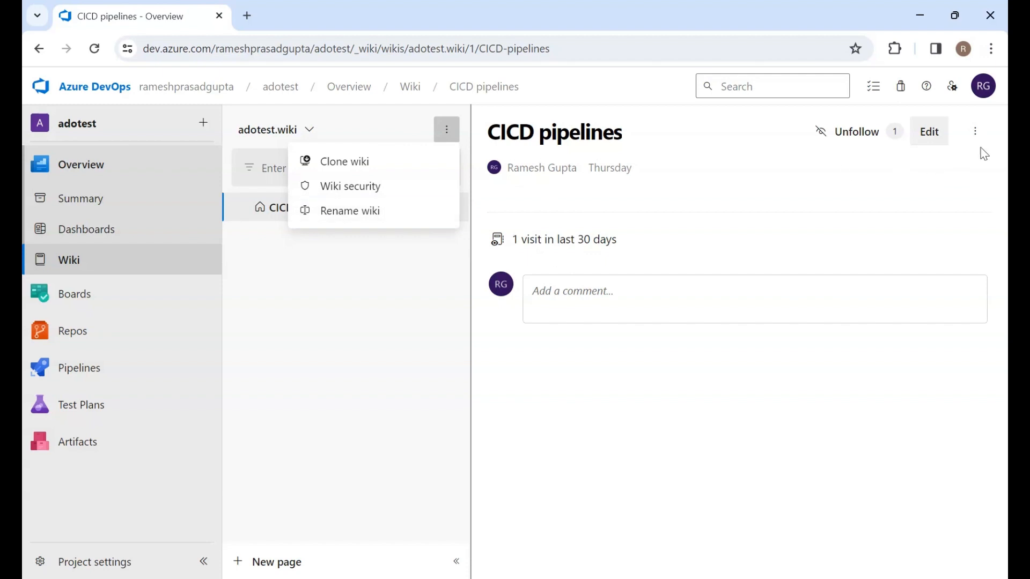
{"action": "left_click", "coordinate": [976, 132]}
{"action": "left_click", "coordinate": [977, 133]}
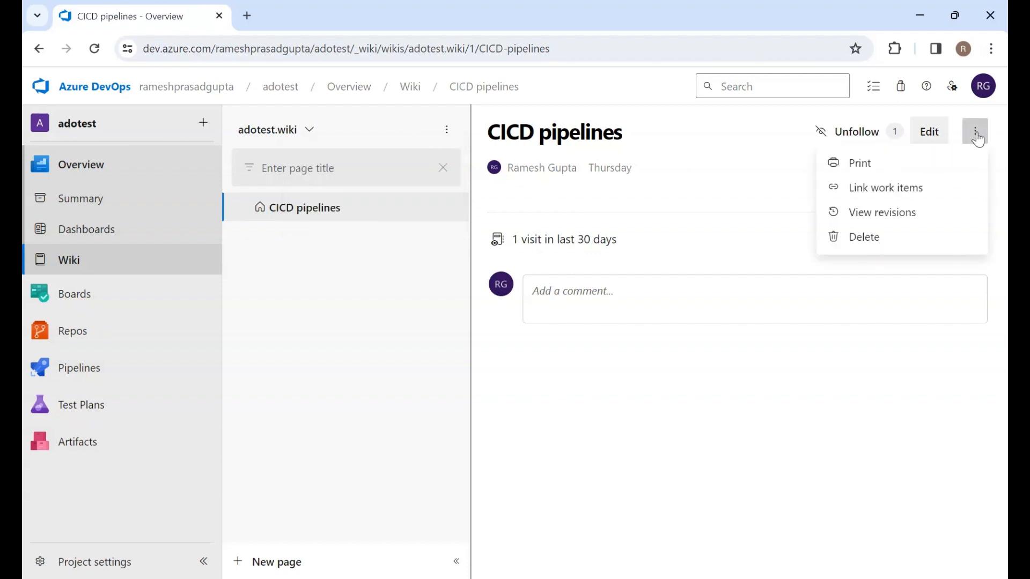
{"action": "left_click", "coordinate": [321, 240]}
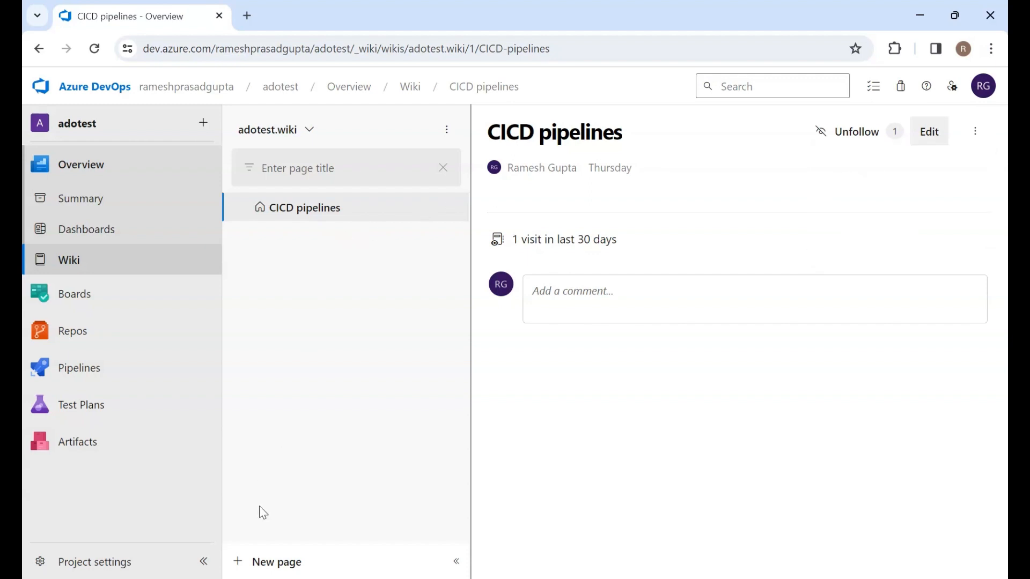
Create a new wiki page titled "Test 1" with the text "This is Test 1 page"
{"action": "left_click", "coordinate": [262, 572]}
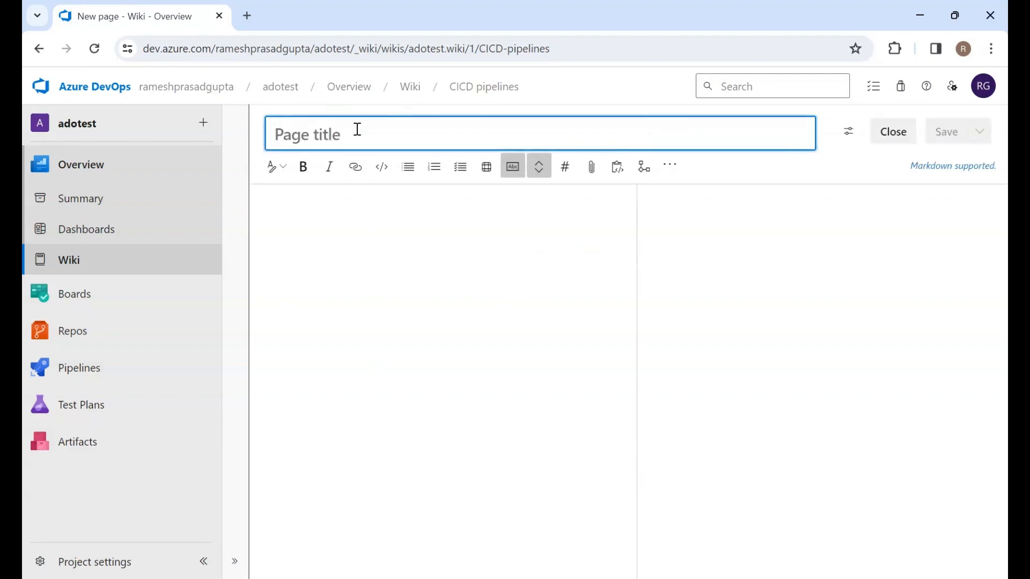
{"action": "type", "text": "Test 1"}
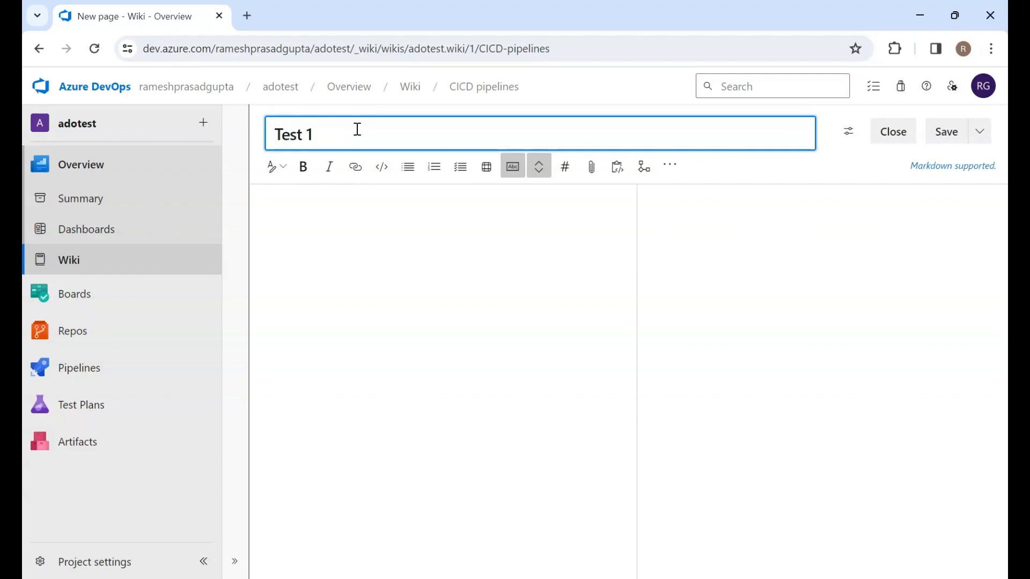
{"action": "left_click", "coordinate": [364, 270]}
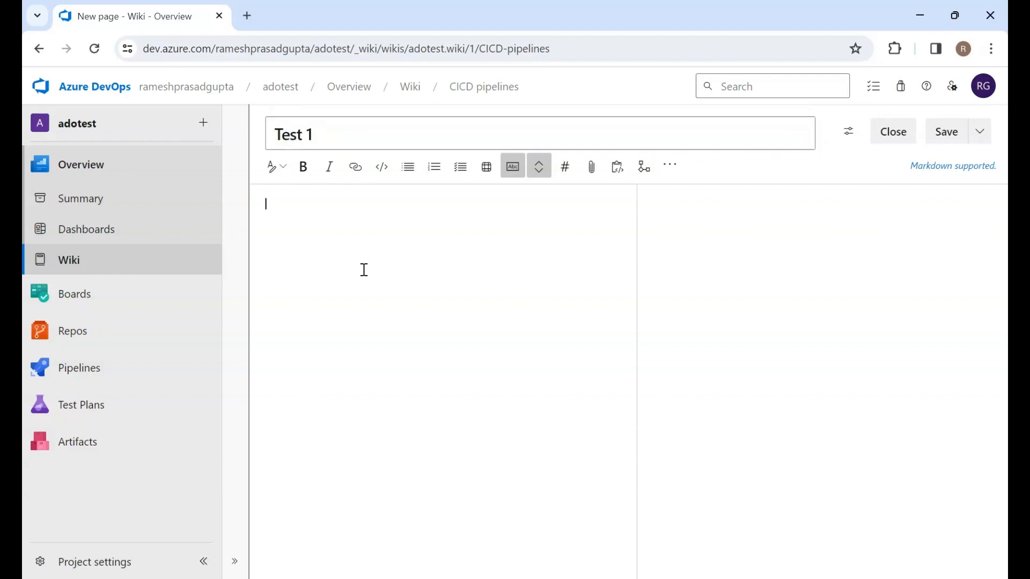
{"action": "type", "text": "This is Test 1 page"}
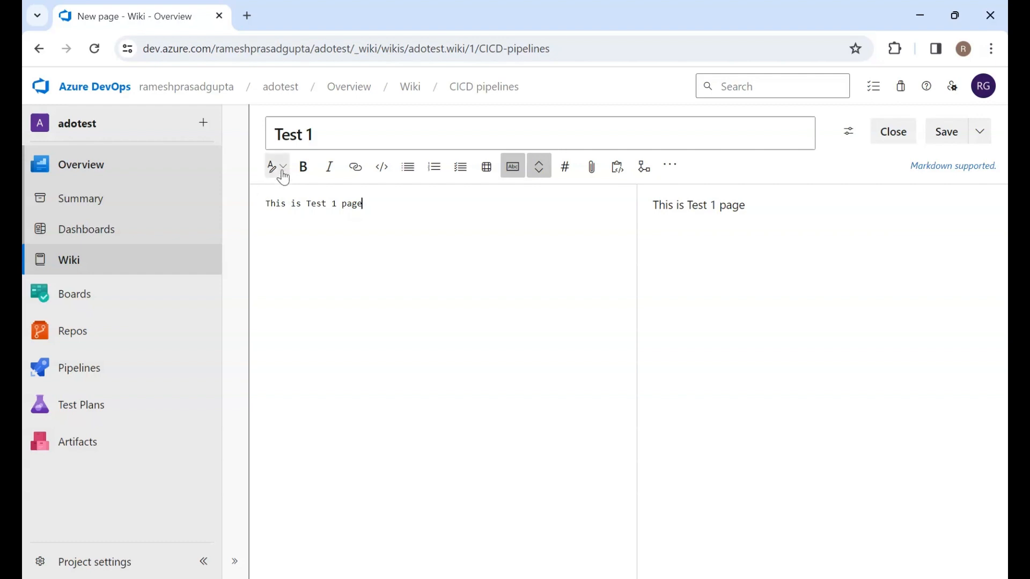
Format the page's text as bold and turn it into a task list item
{"action": "left_click_drag", "start_coordinate": [369, 201], "coordinate": [265, 203]}
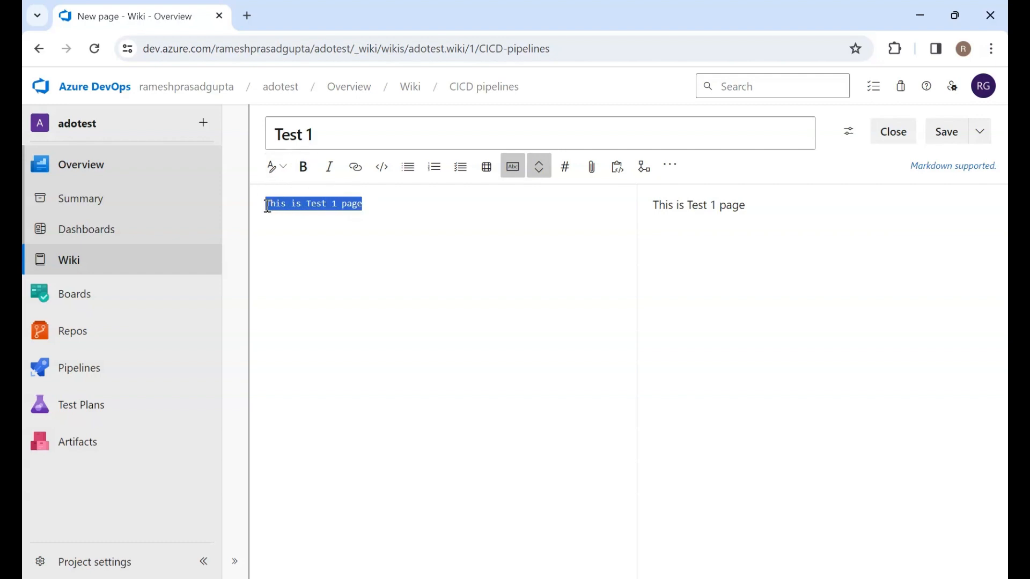
{"action": "left_click", "coordinate": [303, 170]}
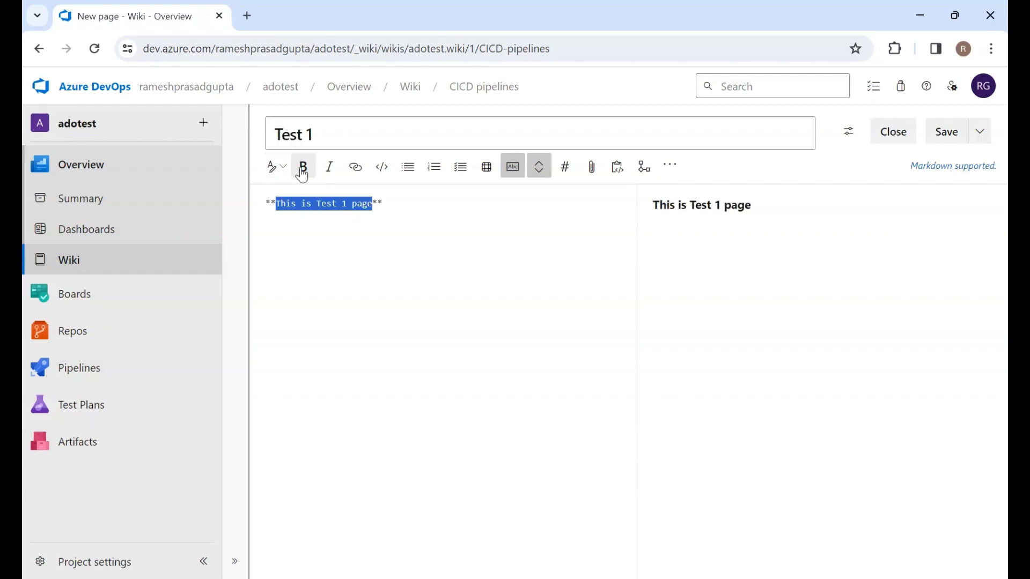
{"action": "left_click", "coordinate": [402, 231]}
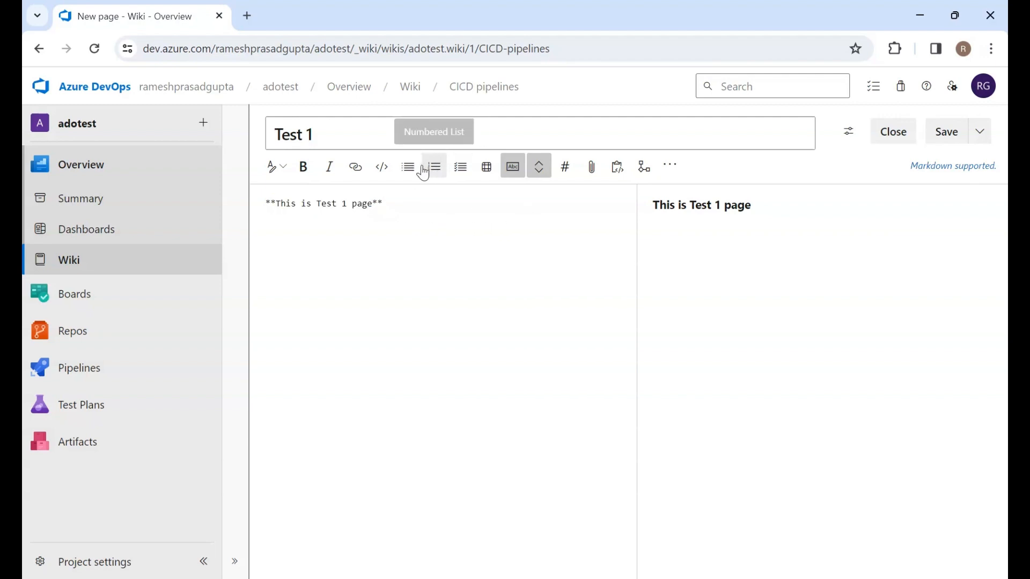
{"action": "left_click", "coordinate": [464, 173]}
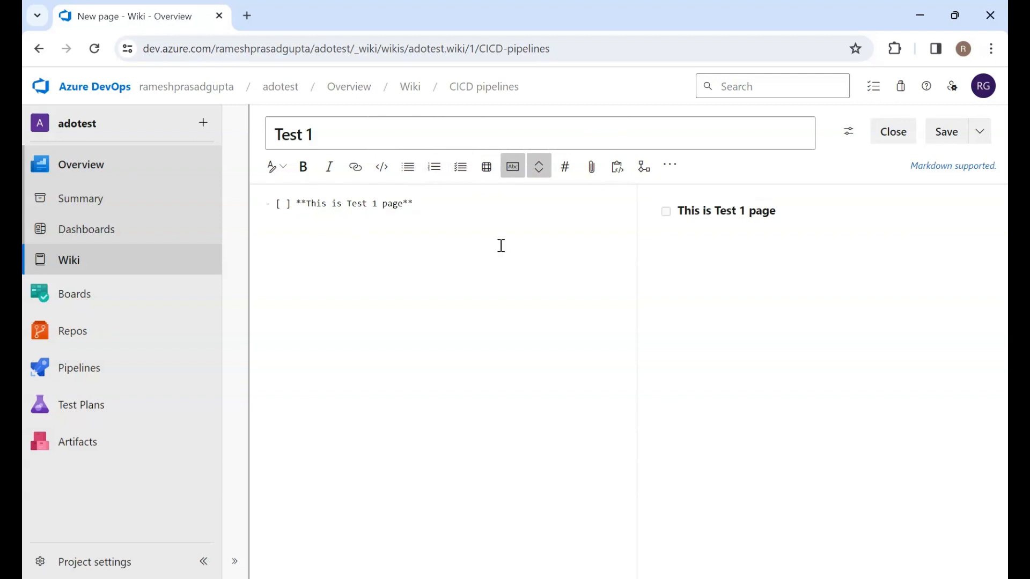
Save the Test 1 page and close the editor
{"action": "left_click", "coordinate": [982, 133]}
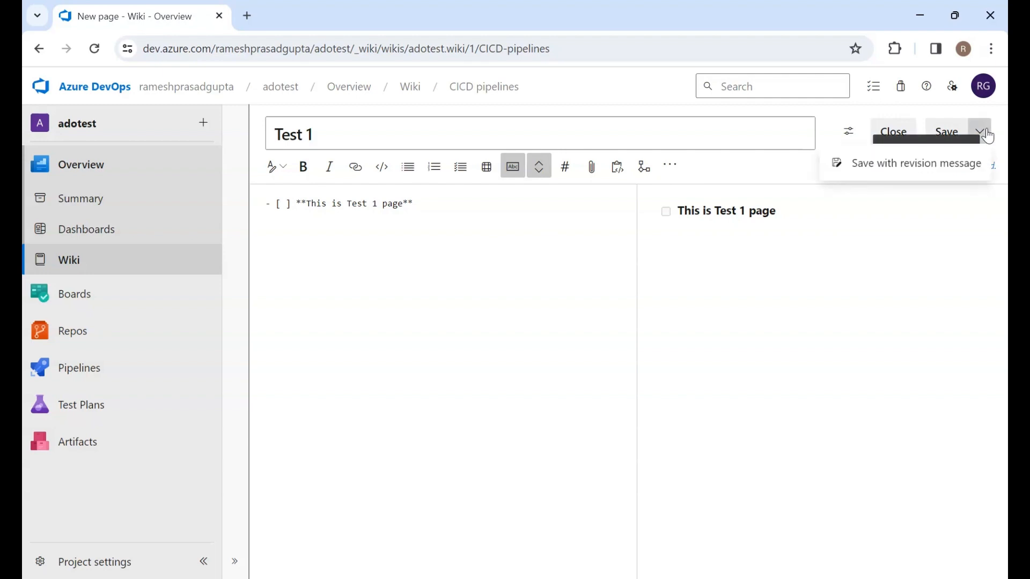
{"action": "left_click", "coordinate": [950, 131]}
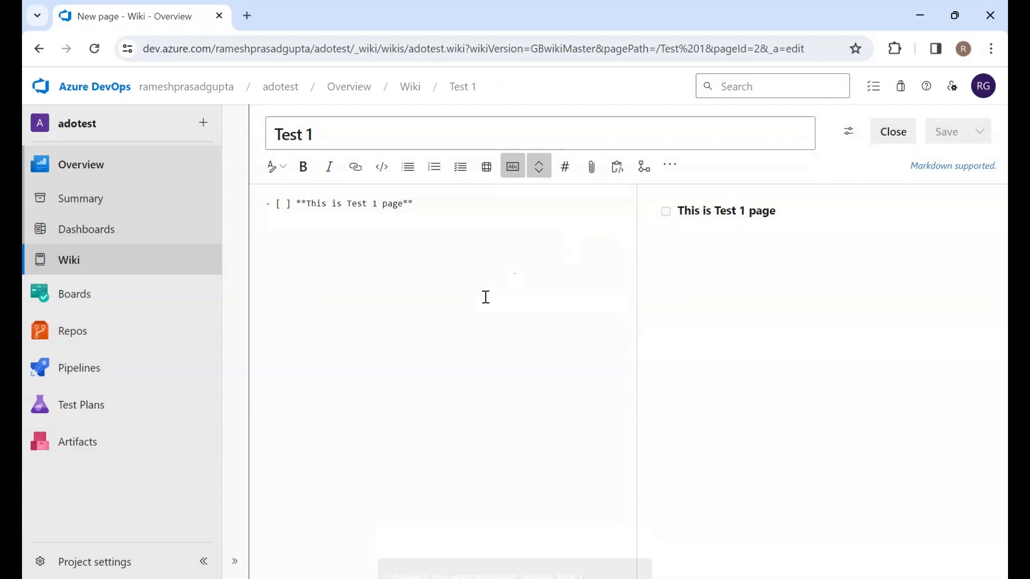
{"action": "left_click", "coordinate": [893, 133]}
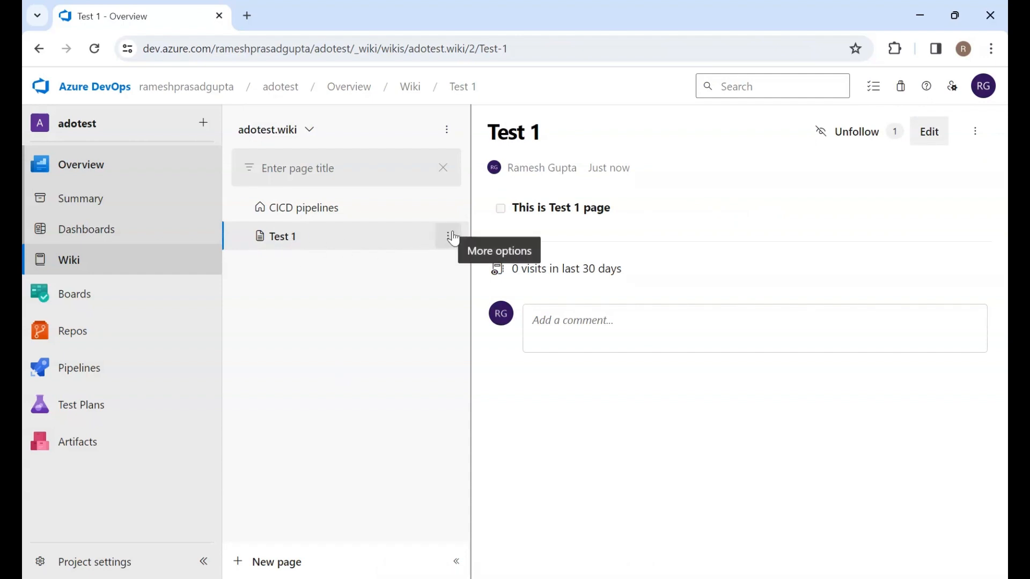
Add a sub-page under Test 1 titled "adding subpage"
{"action": "left_click", "coordinate": [454, 238]}
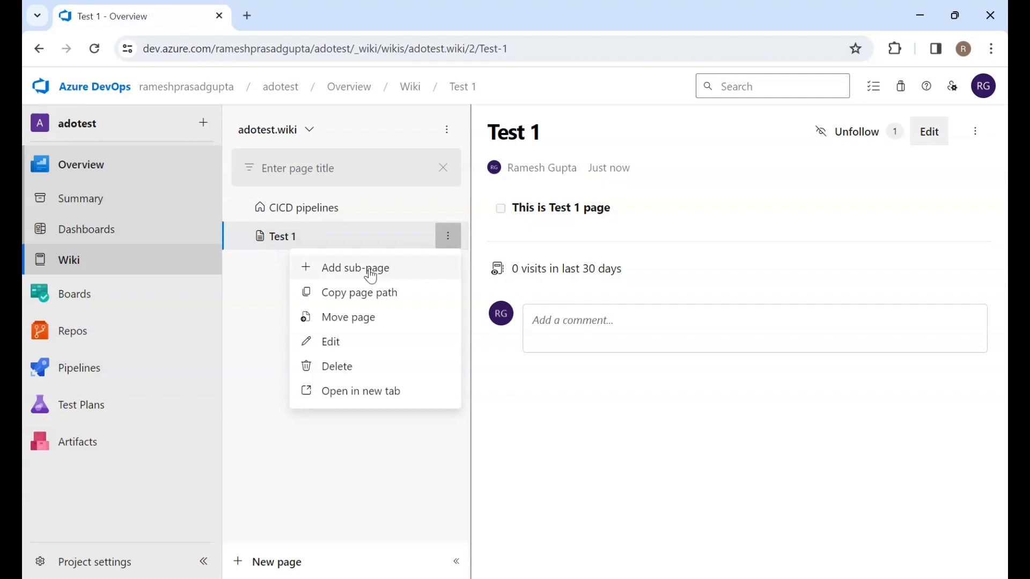
{"action": "left_click", "coordinate": [370, 275]}
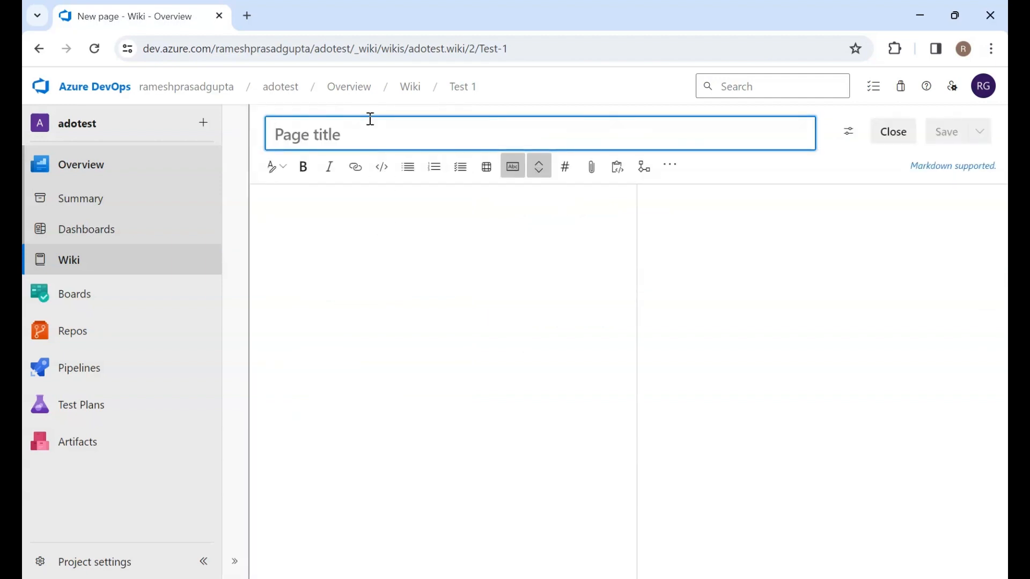
{"action": "type", "text": "adding su"}
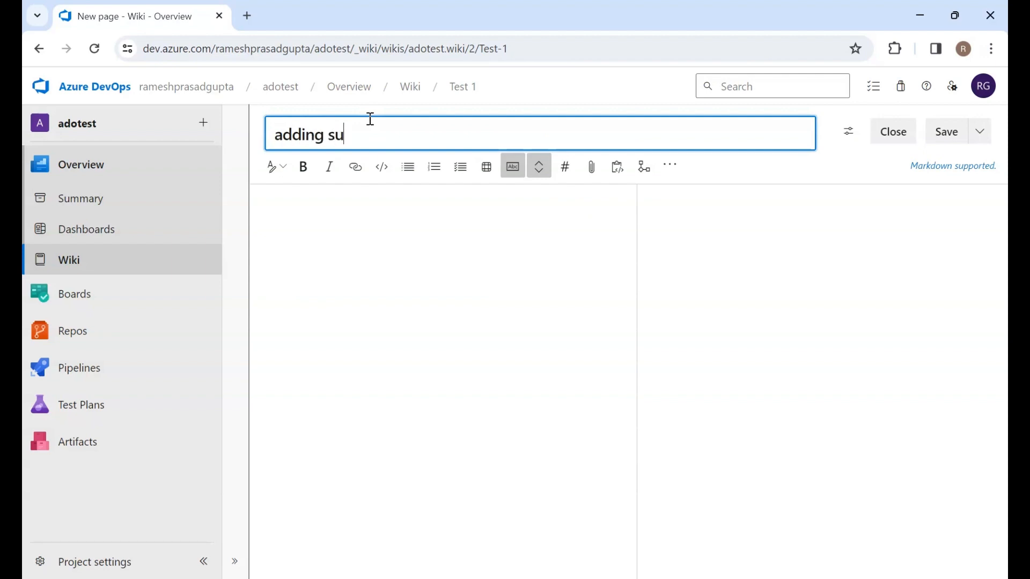
{"action": "type", "text": "bpage"}
Enter "subpage" as the sub-page's body text, save it and close the editor
{"action": "left_click", "coordinate": [479, 357]}
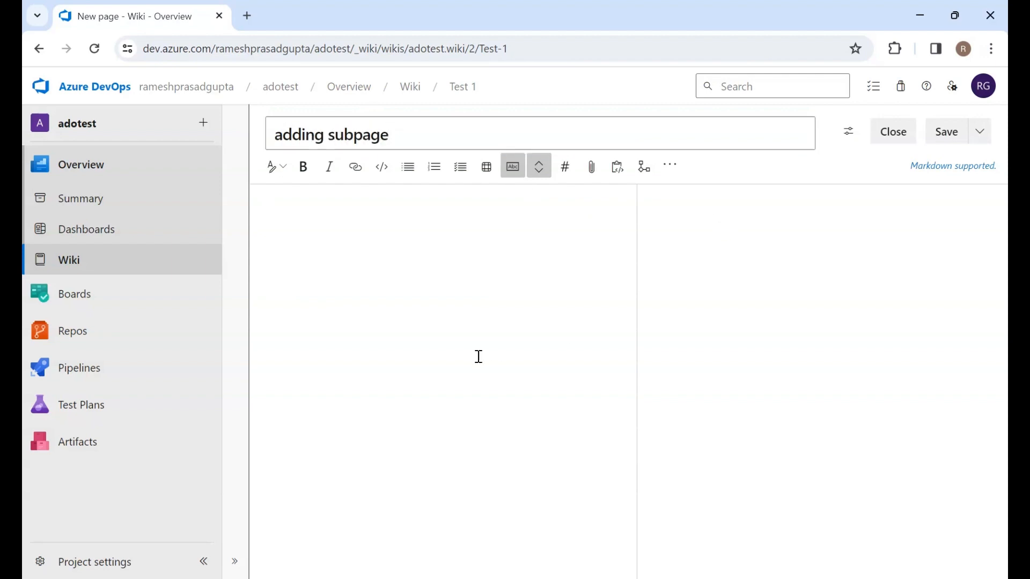
{"action": "type", "text": "subpage"}
{"action": "left_click", "coordinate": [947, 135]}
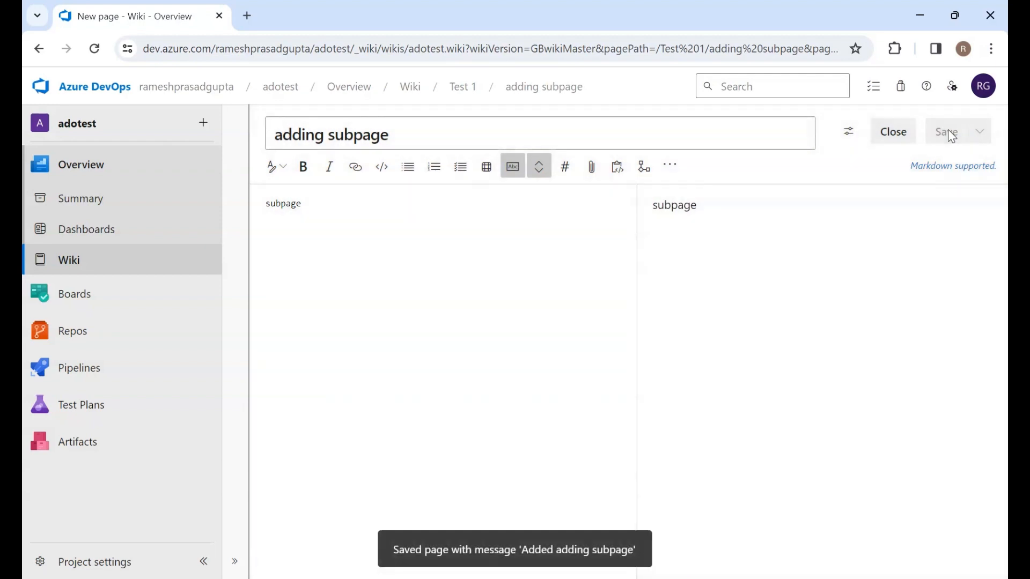
{"action": "left_click", "coordinate": [893, 129]}
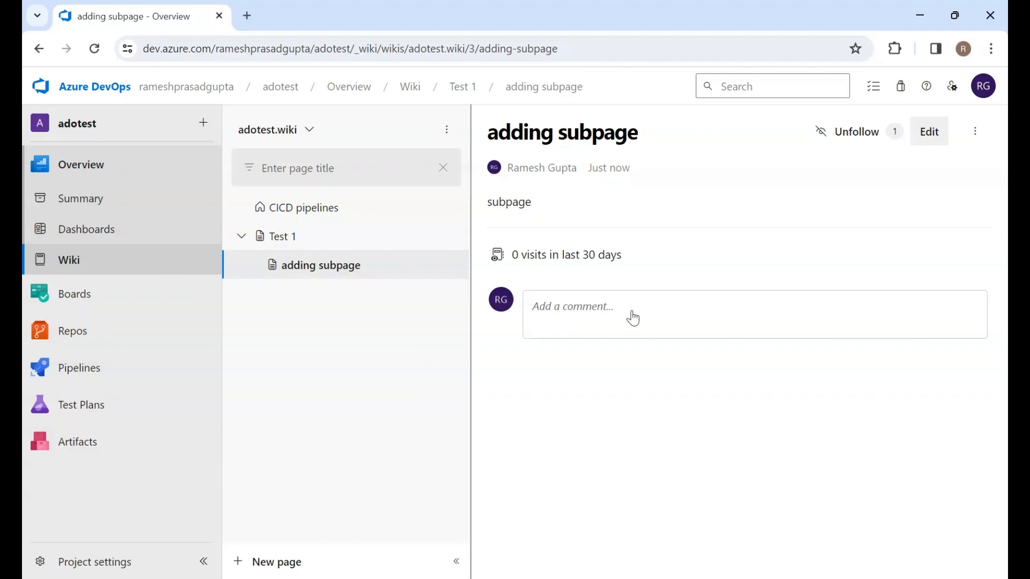
Open a new comment on the sub-page and cancel it
{"action": "left_click", "coordinate": [563, 311]}
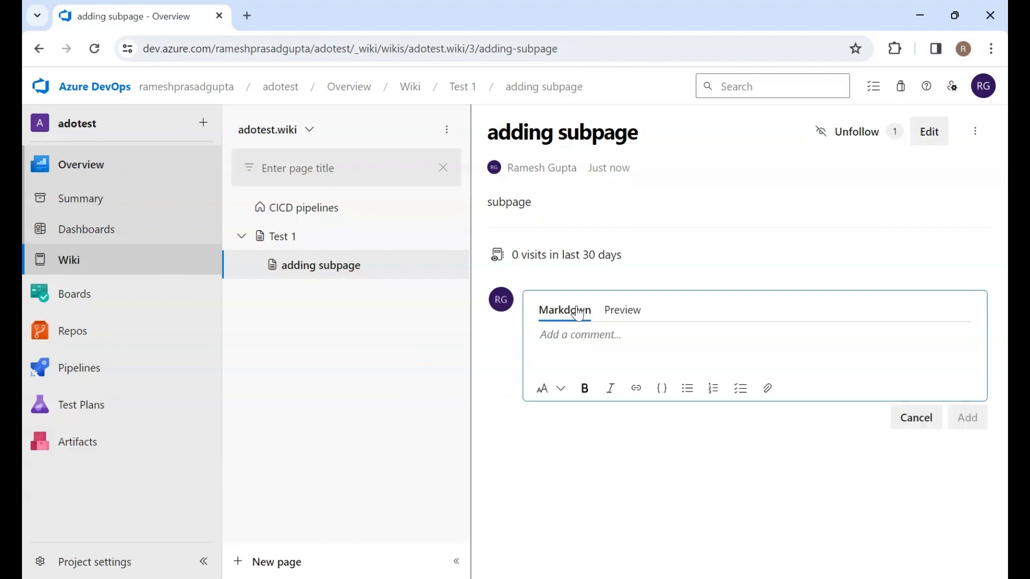
{"action": "left_click", "coordinate": [912, 425]}
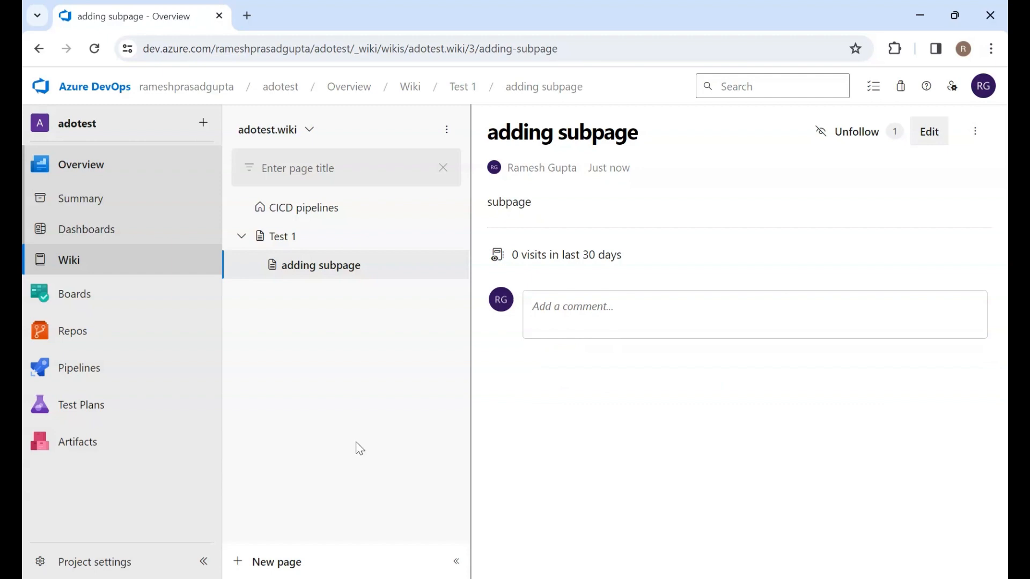
Open the Boards work items list and browse its view selector and more-actions menus
{"action": "mouse_move", "coordinate": [79, 302]}
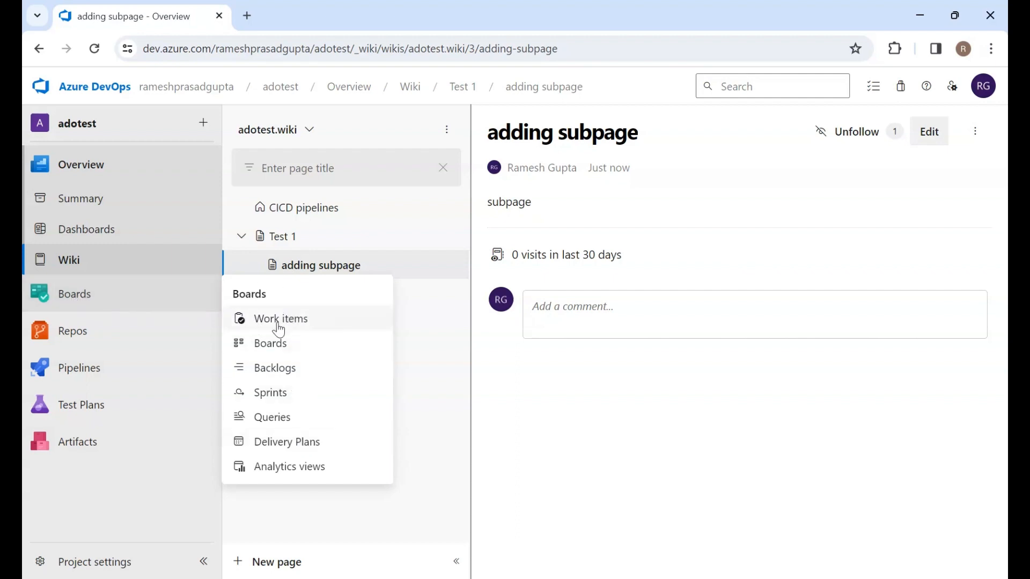
{"action": "left_click", "coordinate": [277, 321]}
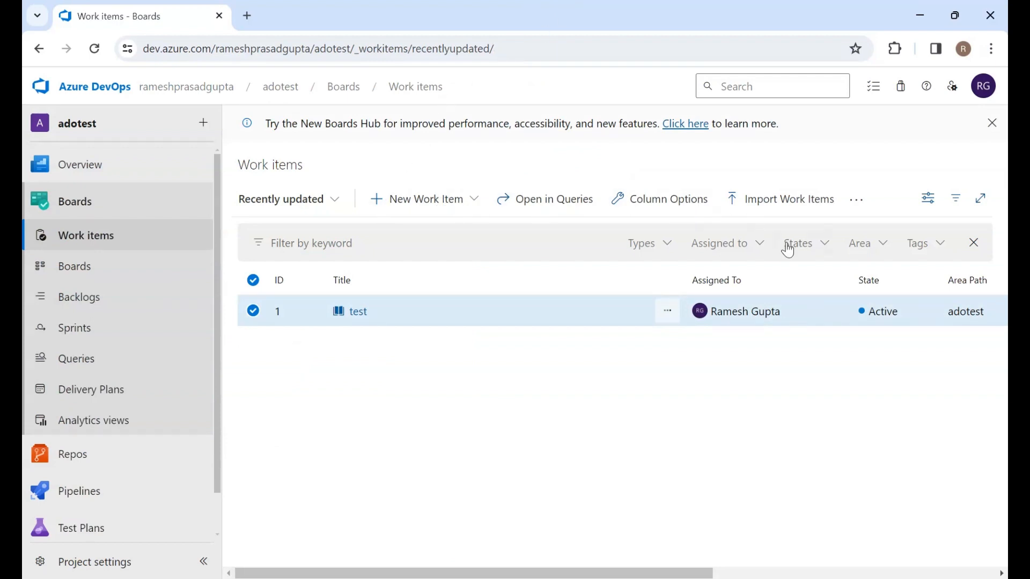
{"action": "left_click", "coordinate": [320, 205]}
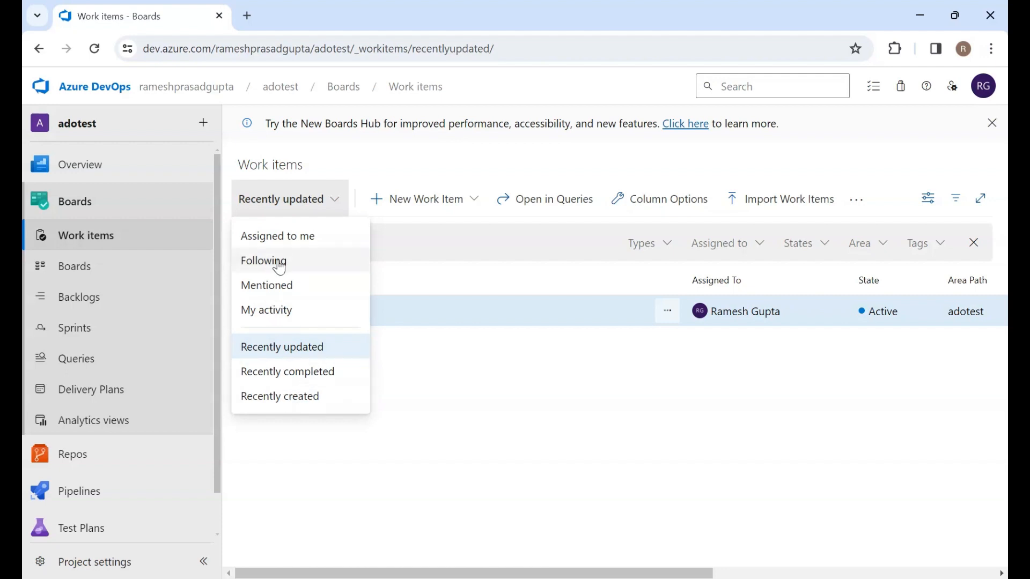
{"action": "left_click", "coordinate": [389, 467]}
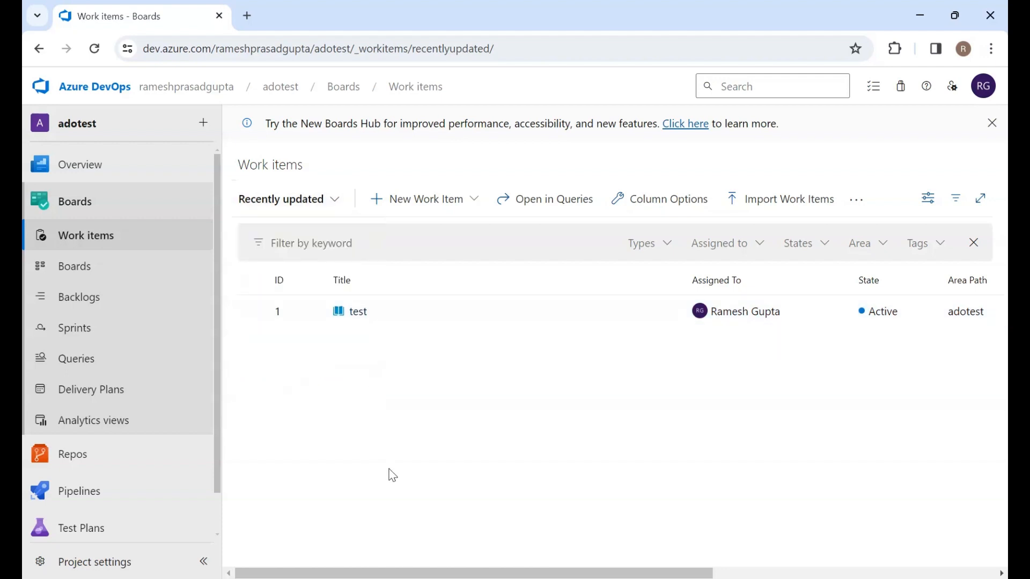
{"action": "left_click", "coordinate": [312, 205]}
{"action": "left_click", "coordinate": [481, 352]}
{"action": "left_click", "coordinate": [859, 205]}
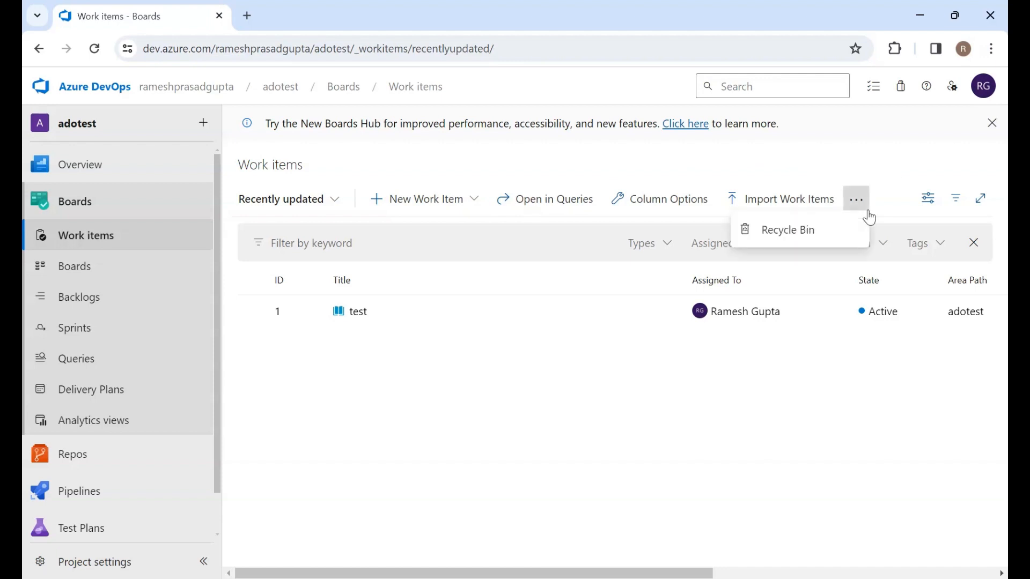
{"action": "left_click", "coordinate": [468, 397]}
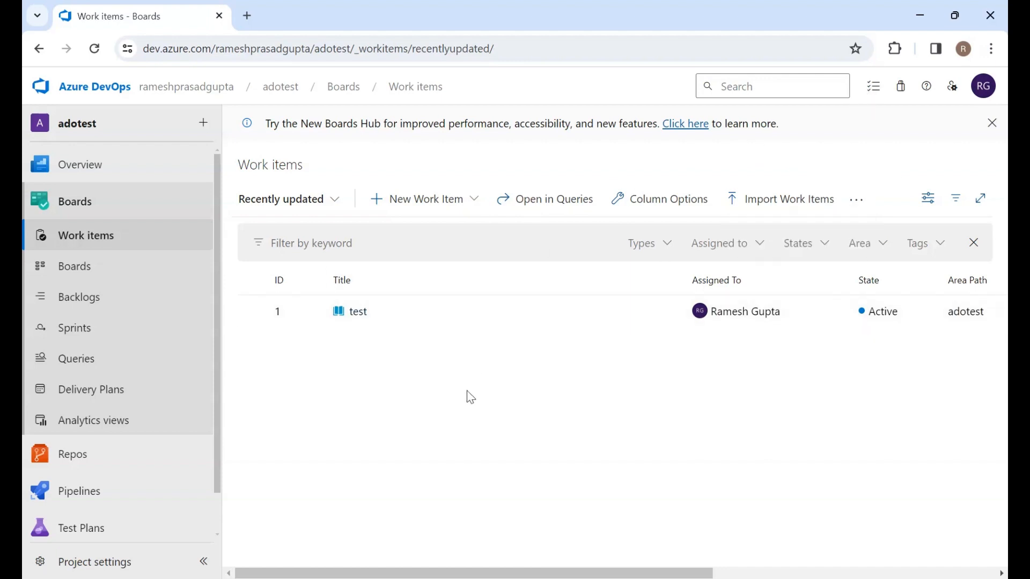
{"action": "left_click", "coordinate": [441, 198]}
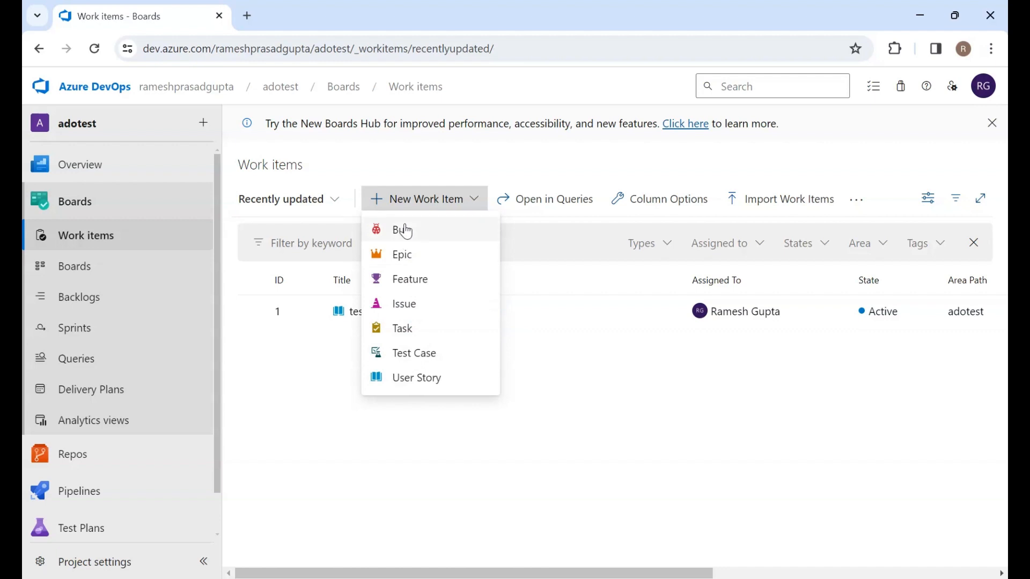
{"action": "left_click", "coordinate": [553, 349]}
{"action": "left_click", "coordinate": [418, 196]}
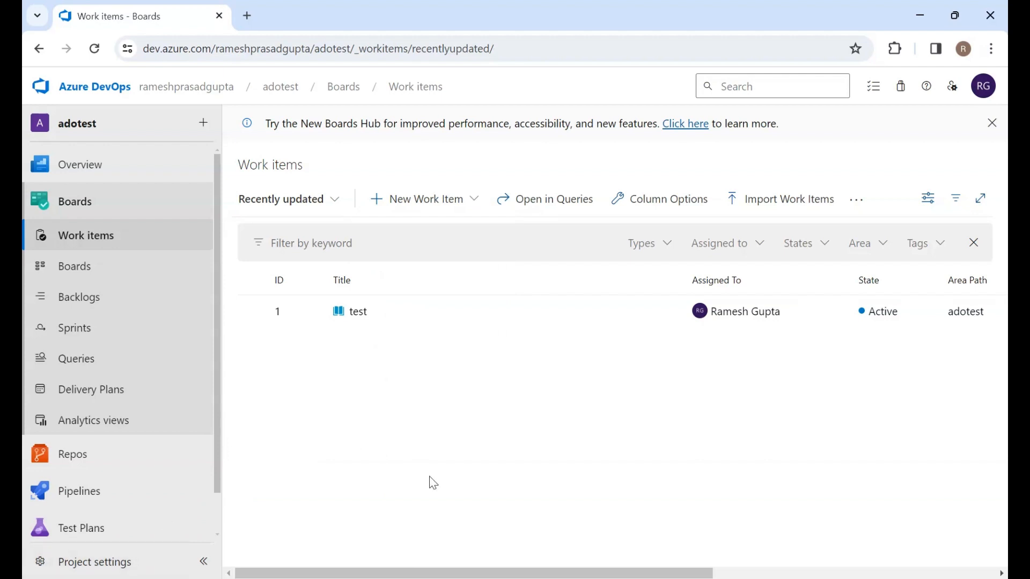
Create a new Bug work item titled "hjgjkgj"
{"action": "left_click", "coordinate": [445, 204]}
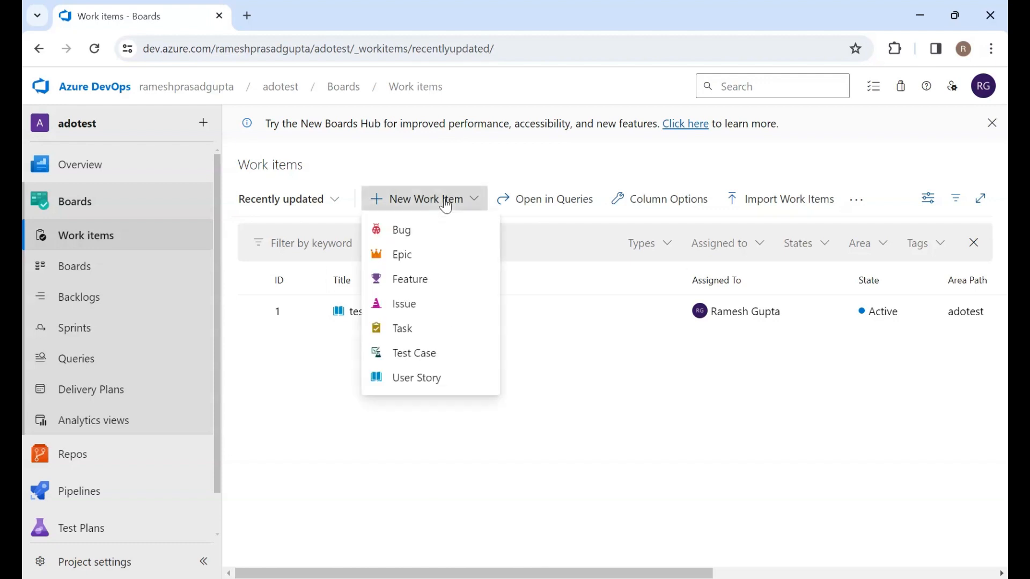
{"action": "left_click", "coordinate": [412, 240]}
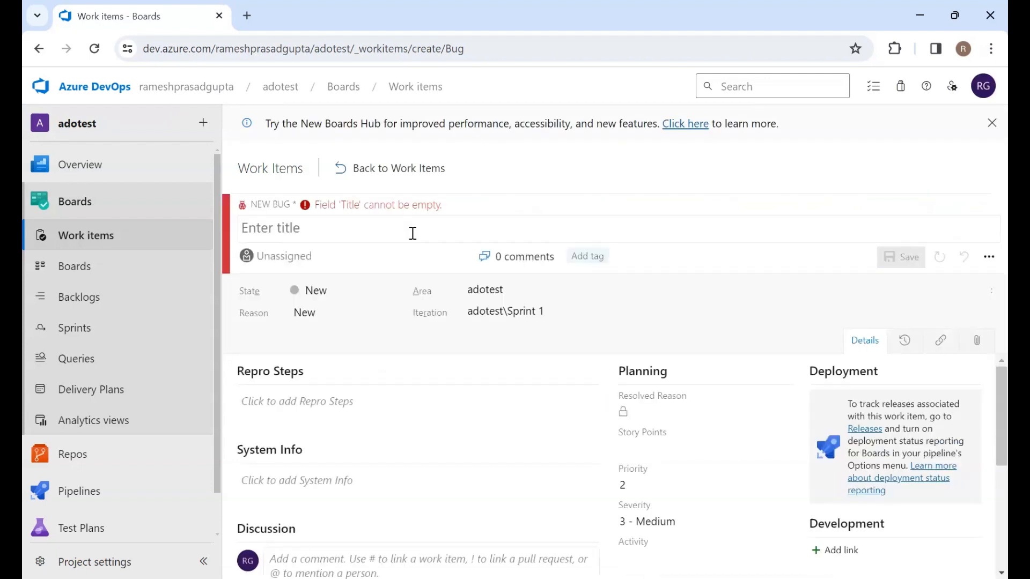
{"action": "left_click", "coordinate": [313, 230]}
{"action": "type", "text": "hjgjkgj"}
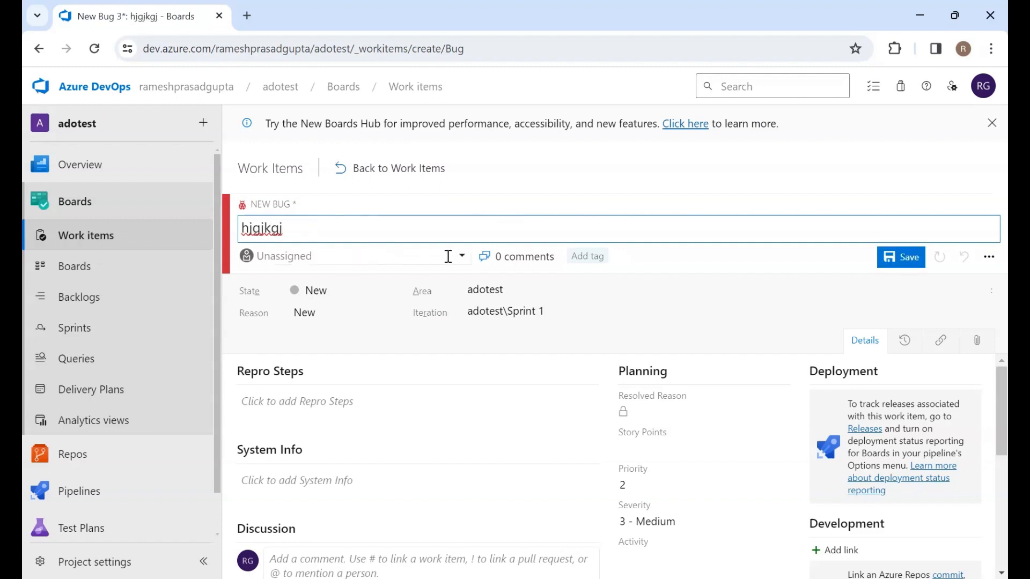
Assign the bug to the signed-in user and check the available State options
{"action": "left_click", "coordinate": [460, 258]}
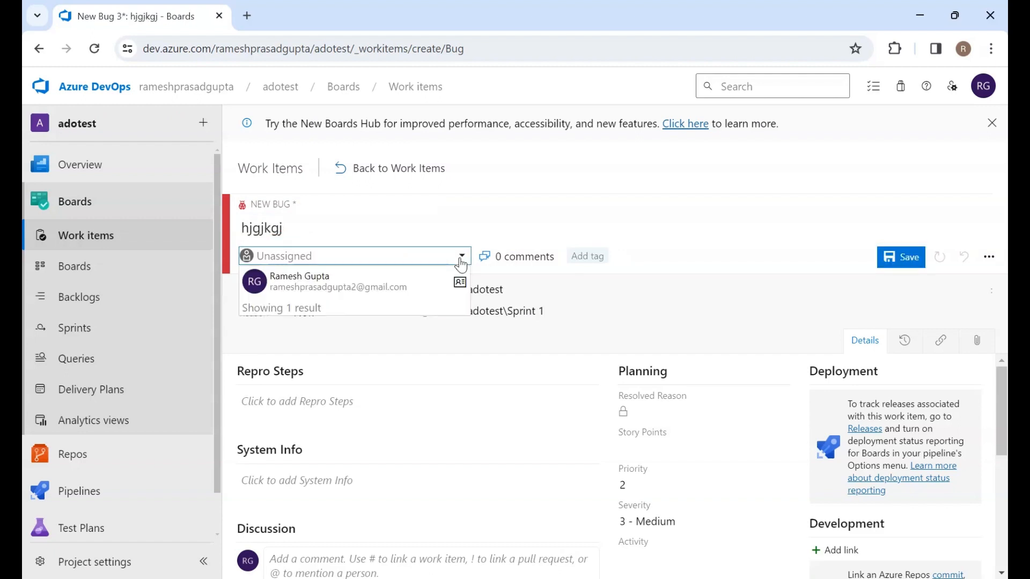
{"action": "left_click", "coordinate": [329, 285]}
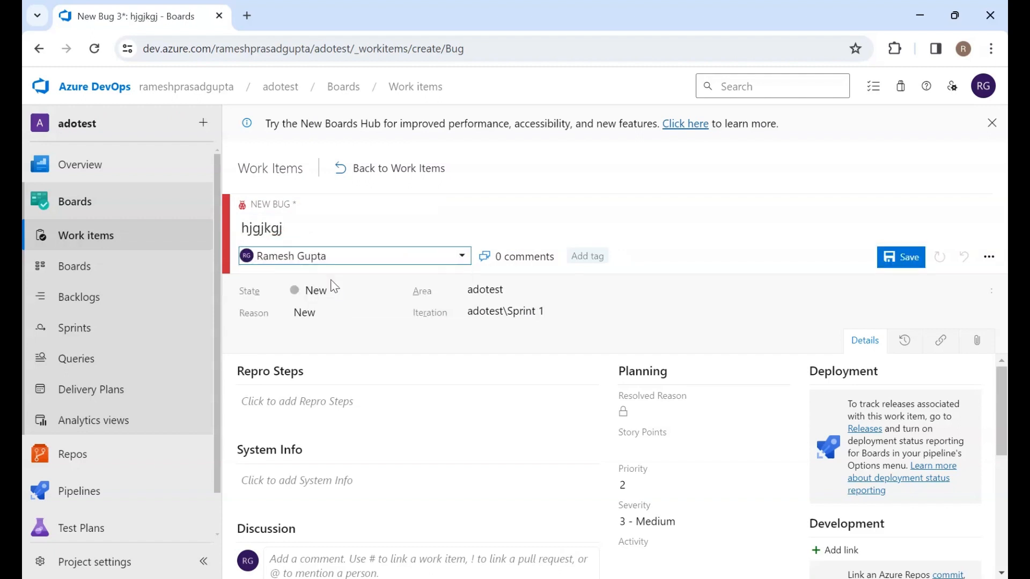
{"action": "left_click", "coordinate": [390, 292]}
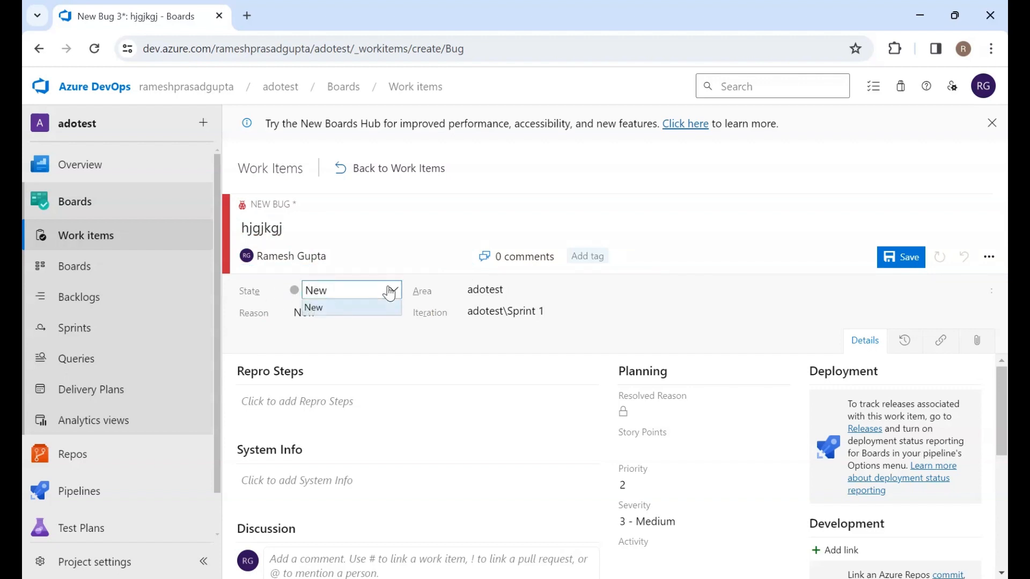
{"action": "left_click", "coordinate": [314, 343]}
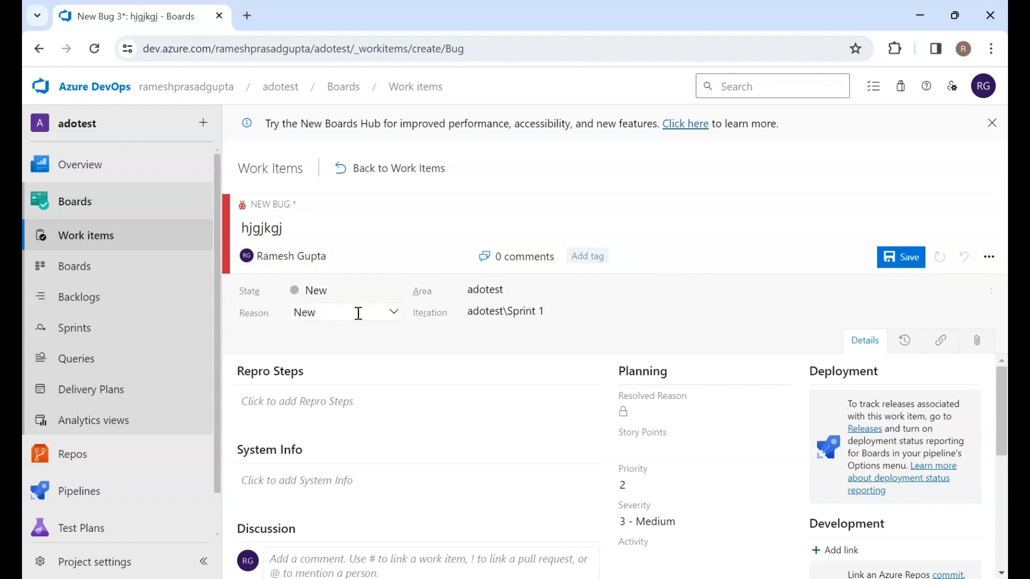
{"action": "left_click", "coordinate": [395, 292]}
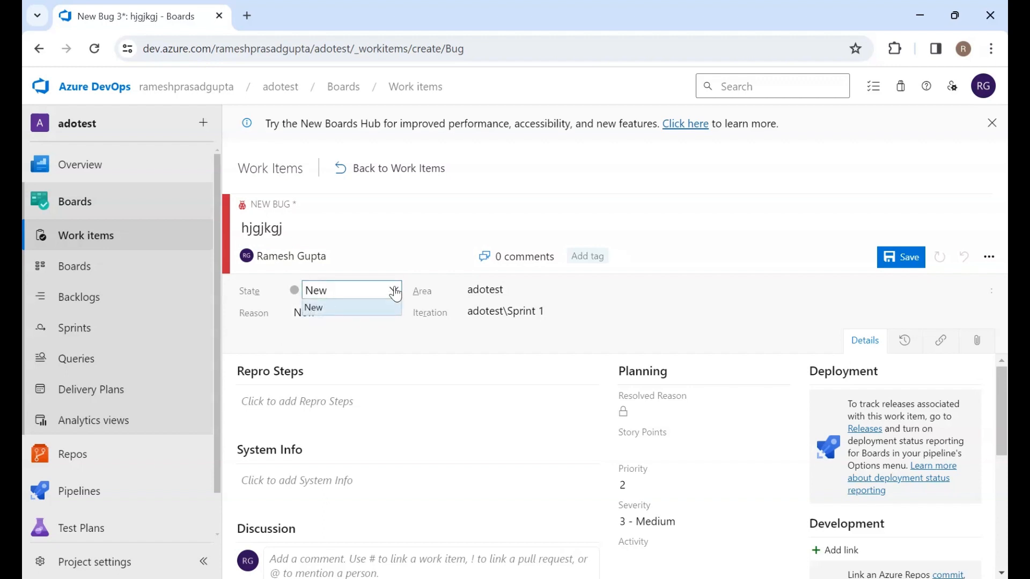
{"action": "left_click", "coordinate": [415, 345]}
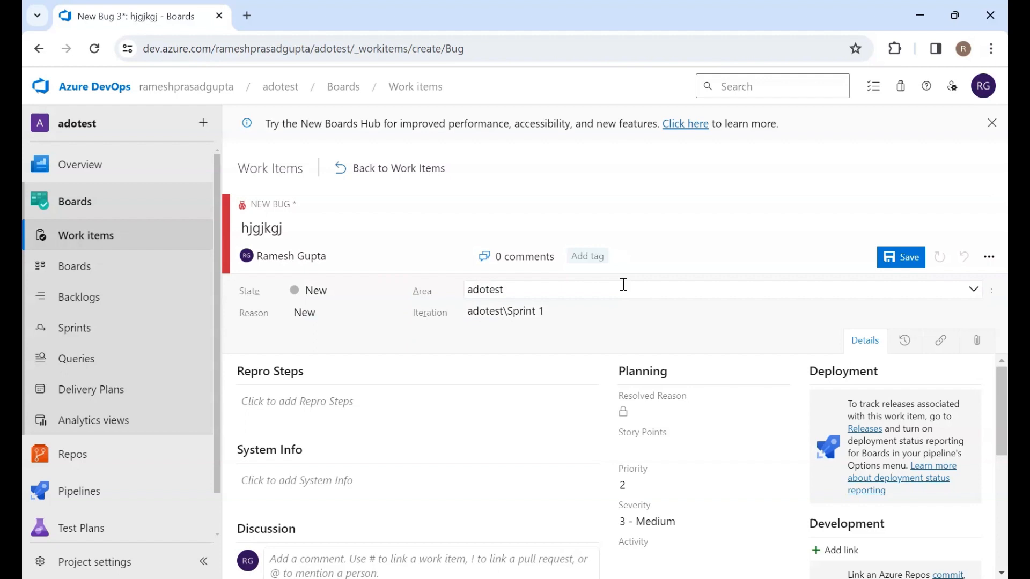
Review the bug's form sections and save the new bug
{"action": "scroll", "coordinate": [510, 487], "scroll_direction": "down", "scroll_amount": 5}
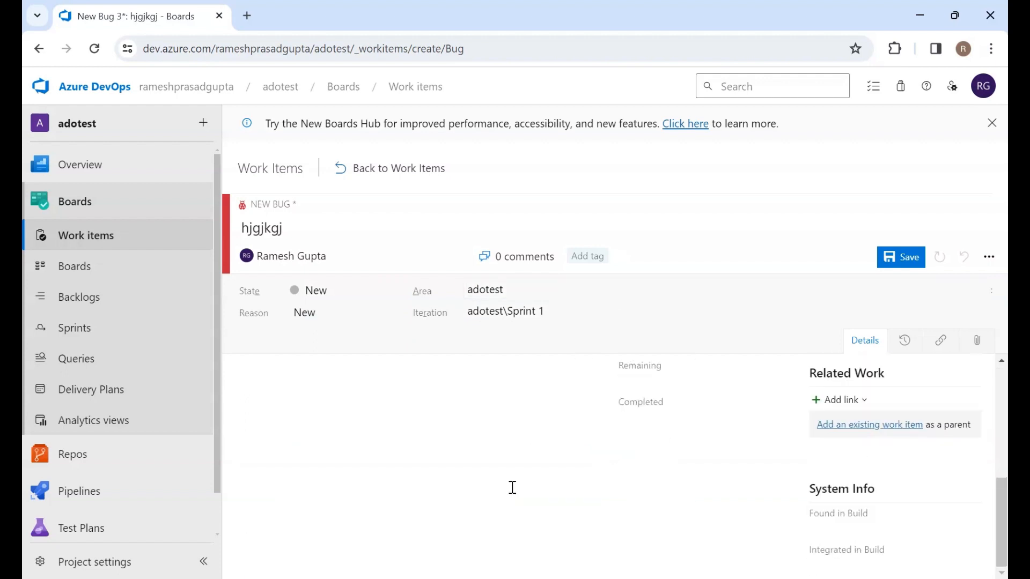
{"action": "scroll", "coordinate": [510, 487], "scroll_direction": "up", "scroll_amount": 5}
{"action": "scroll", "coordinate": [375, 455], "scroll_direction": "up", "scroll_amount": 1}
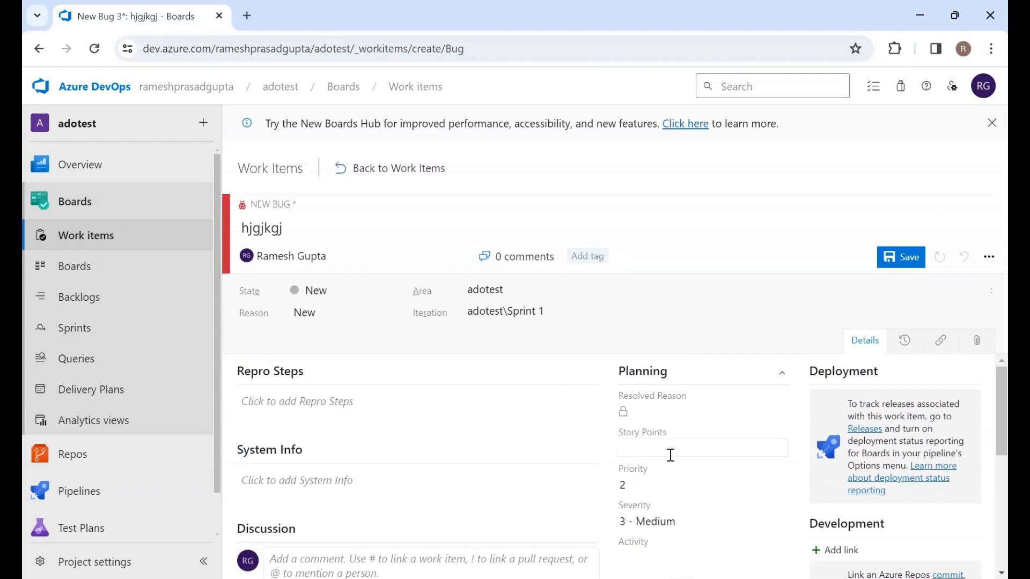
{"action": "scroll", "coordinate": [853, 543], "scroll_direction": "down", "scroll_amount": 5}
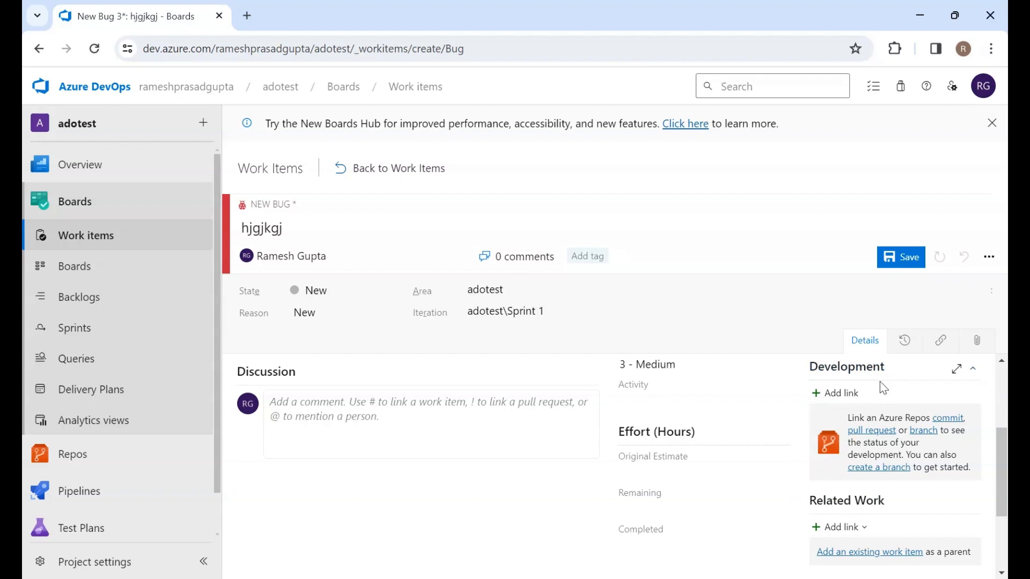
{"action": "scroll", "coordinate": [837, 509], "scroll_direction": "down", "scroll_amount": 3}
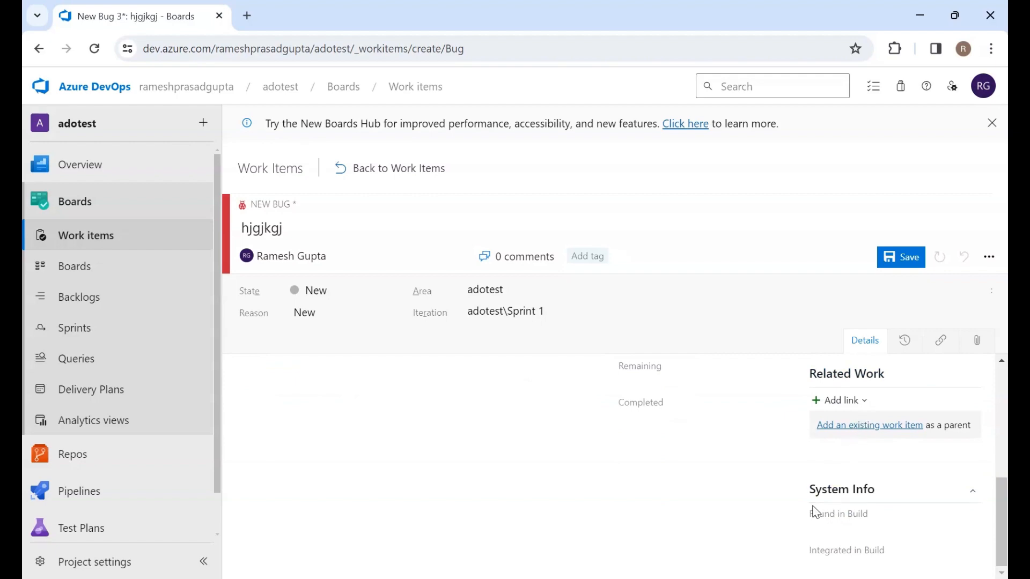
{"action": "scroll", "coordinate": [814, 511], "scroll_direction": "up", "scroll_amount": 5}
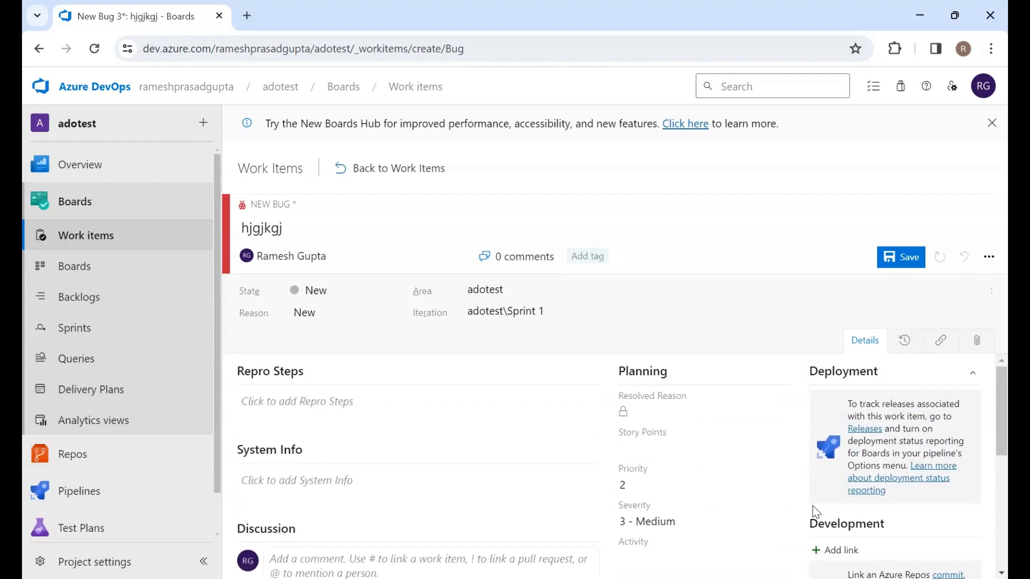
{"action": "scroll", "coordinate": [813, 511], "scroll_direction": "down", "scroll_amount": 3}
{"action": "scroll", "coordinate": [814, 512], "scroll_direction": "up", "scroll_amount": 3}
{"action": "left_click", "coordinate": [899, 260]}
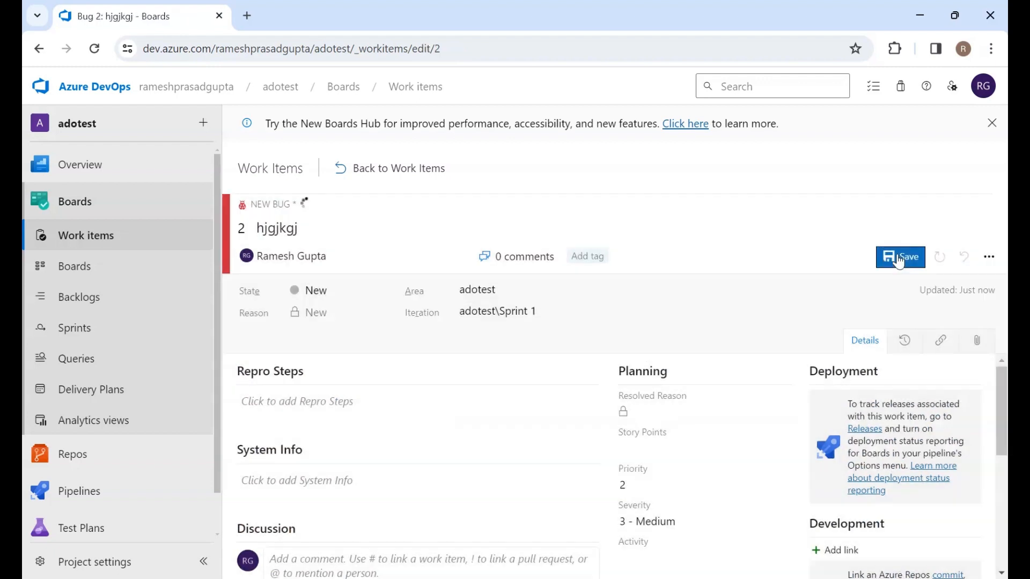
Return to the work items list and reopen the hjgjkgj bug to review its fields
{"action": "left_click", "coordinate": [424, 168]}
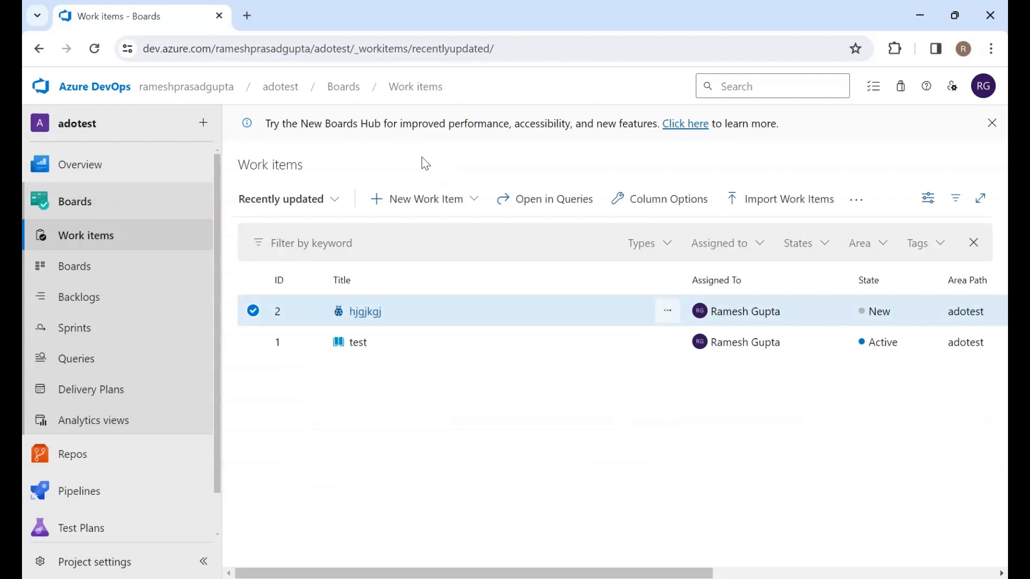
{"action": "left_click", "coordinate": [394, 451]}
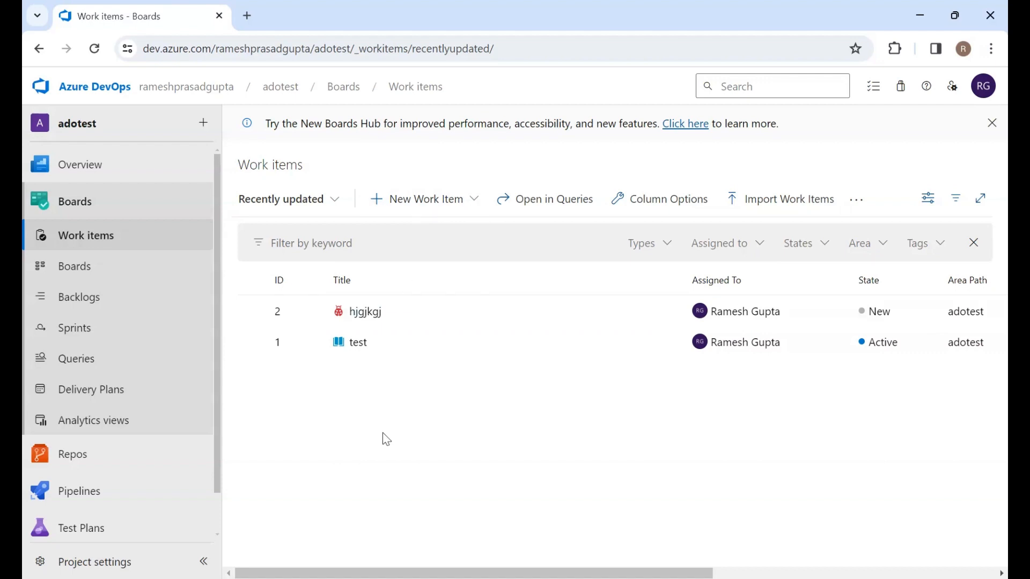
{"action": "left_click", "coordinate": [367, 312]}
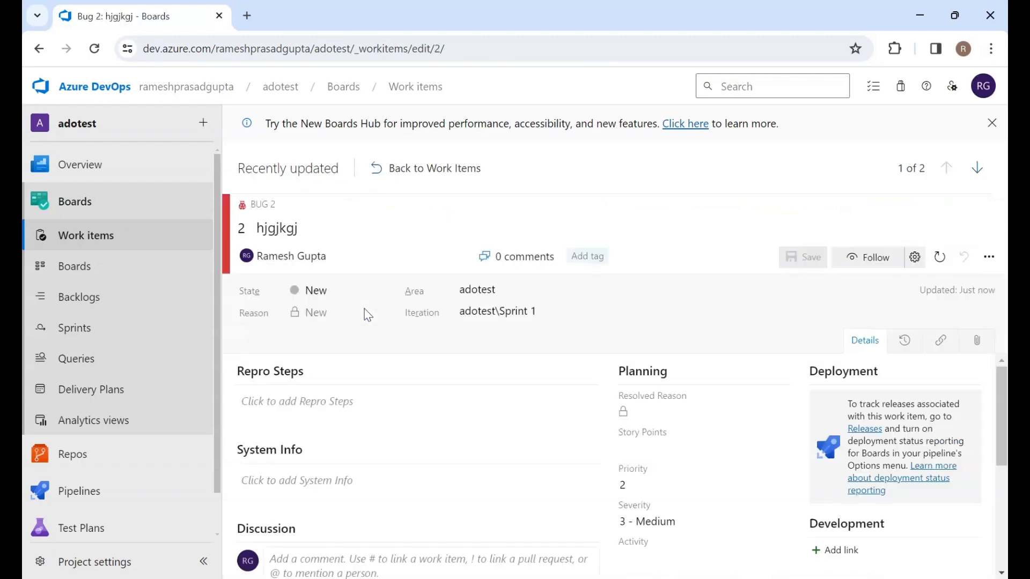
{"action": "scroll", "coordinate": [590, 534], "scroll_direction": "down", "scroll_amount": 3}
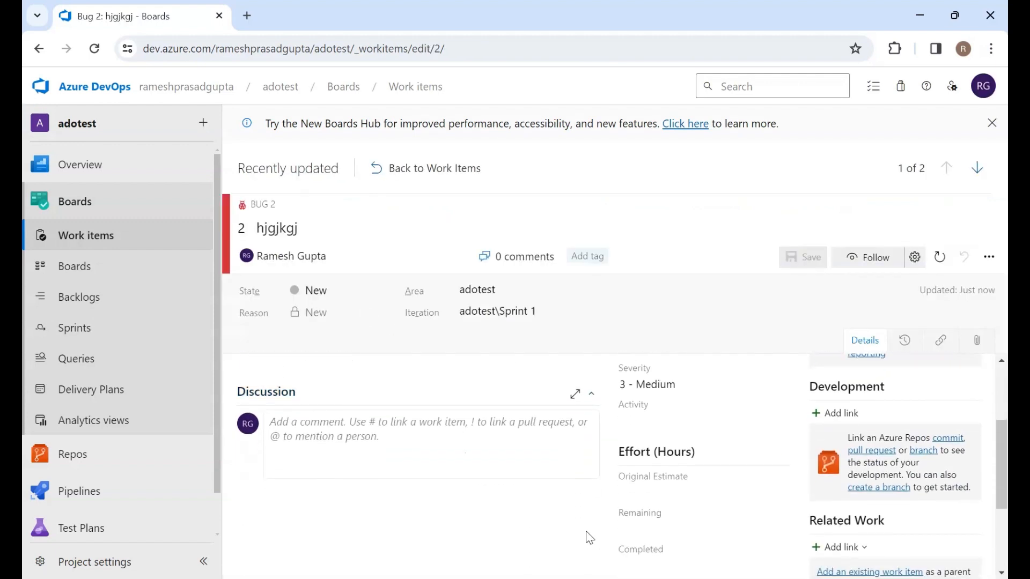
{"action": "scroll", "coordinate": [590, 538], "scroll_direction": "up", "scroll_amount": 3}
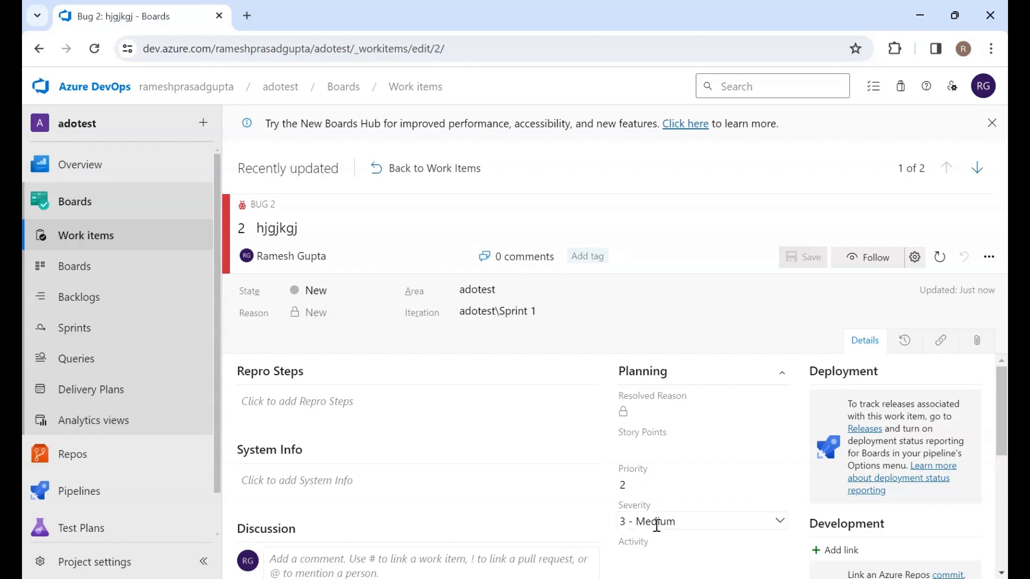
{"action": "scroll", "coordinate": [656, 526], "scroll_direction": "down", "scroll_amount": 3}
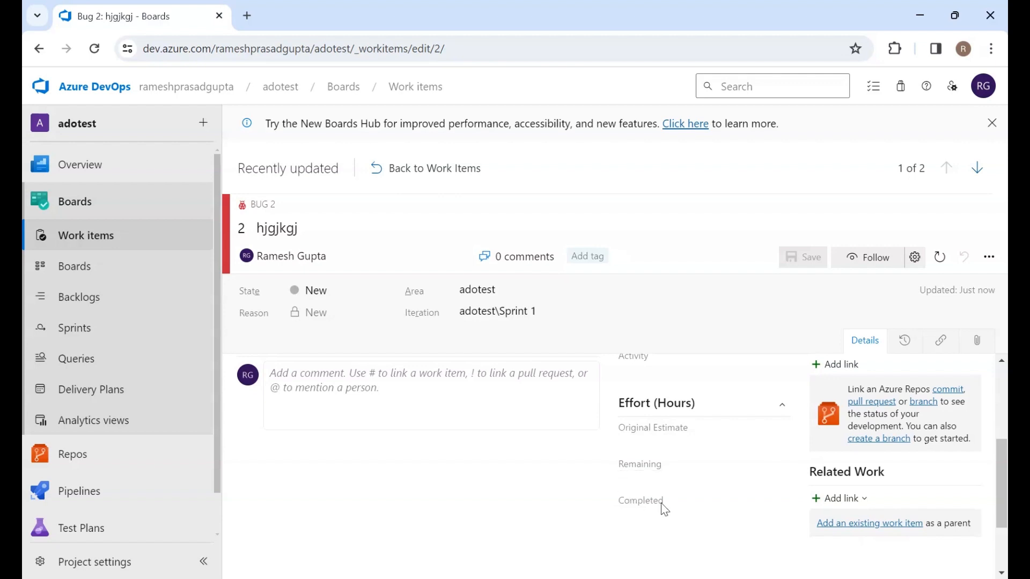
{"action": "mouse_move", "coordinate": [665, 508]}
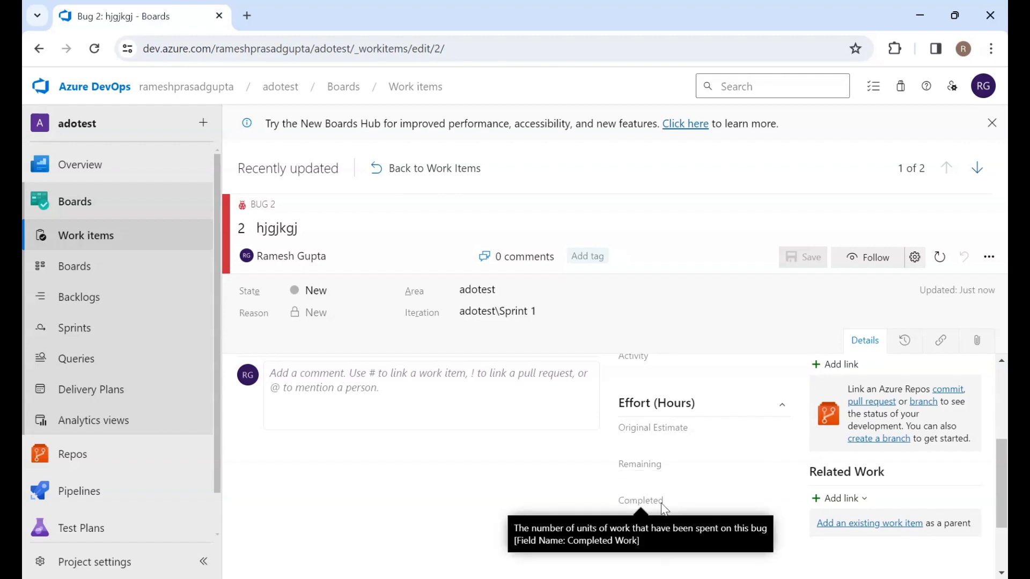
{"action": "scroll", "coordinate": [665, 508], "scroll_direction": "up", "scroll_amount": 3}
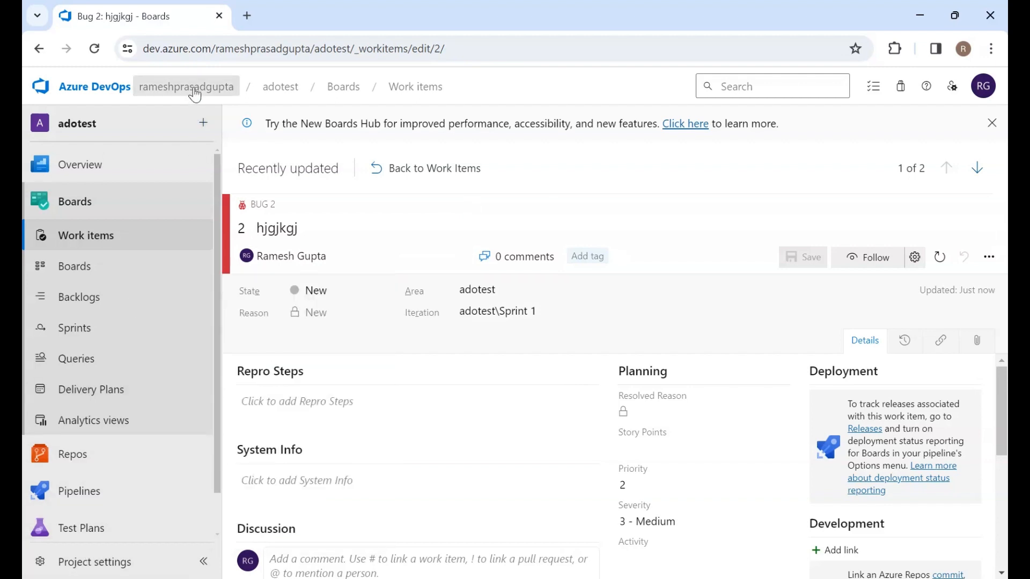
Open the organization settings in a new tab and go to the work item types of the test process
{"action": "middle_click", "coordinate": [227, 105]}
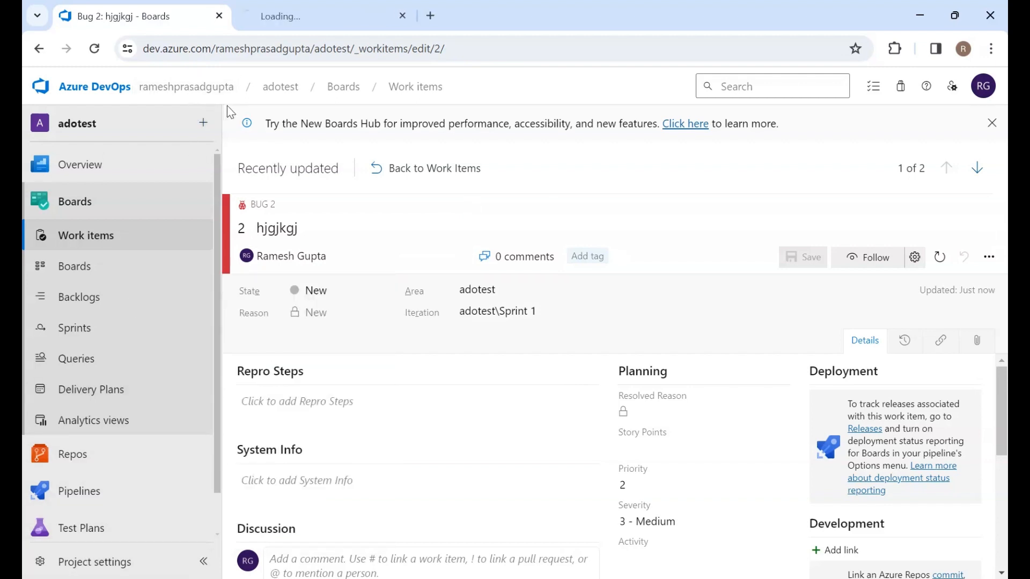
{"action": "left_click", "coordinate": [322, 8]}
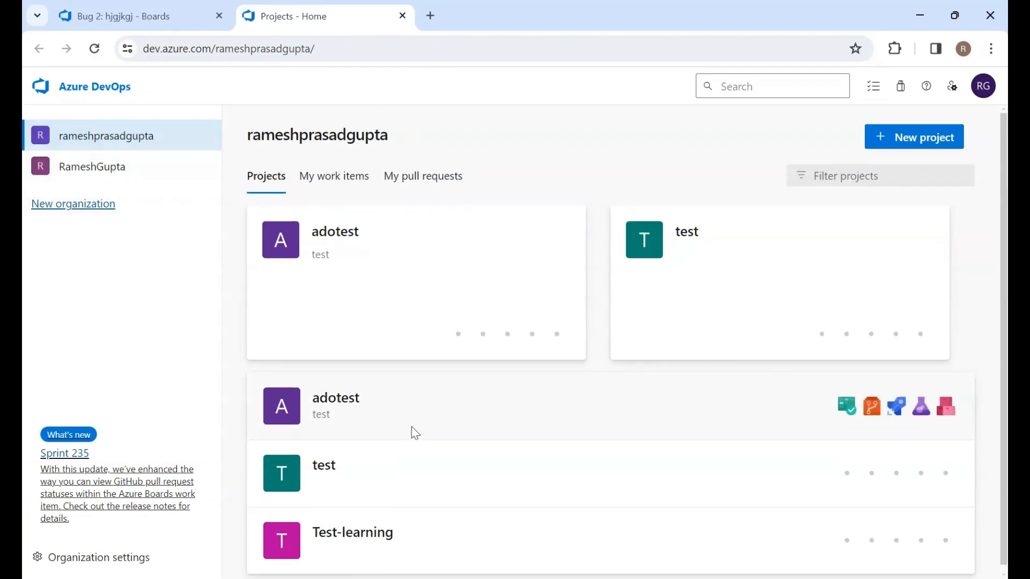
{"action": "left_click", "coordinate": [91, 564]}
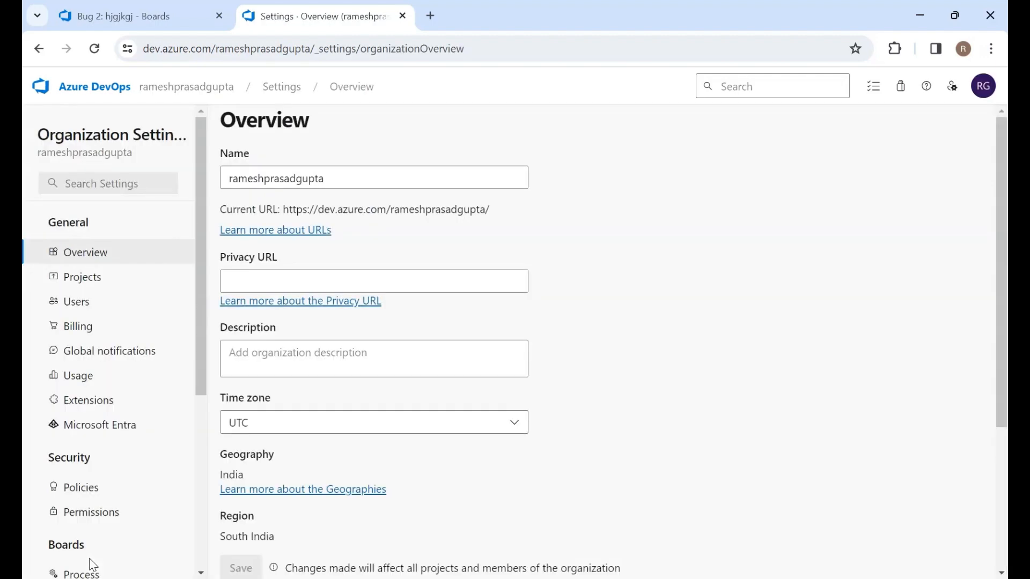
{"action": "scroll", "coordinate": [126, 451], "scroll_direction": "down", "scroll_amount": 5}
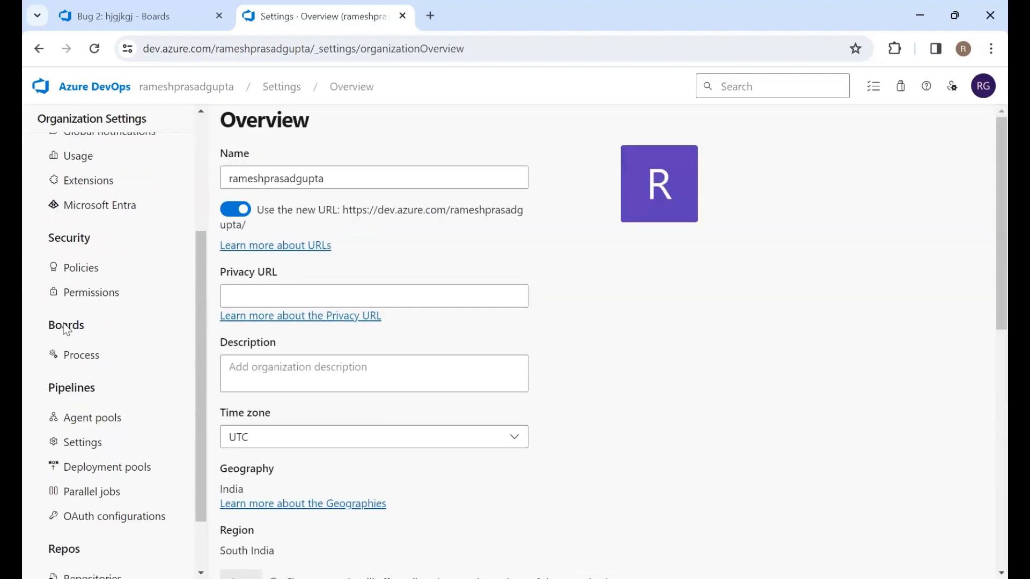
{"action": "left_click", "coordinate": [82, 356]}
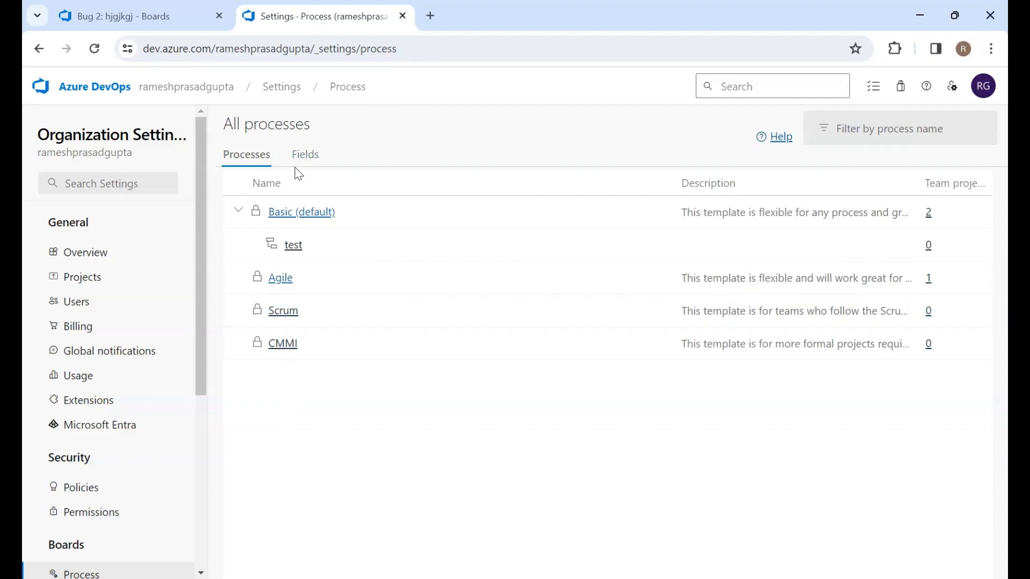
{"action": "left_click", "coordinate": [293, 246]}
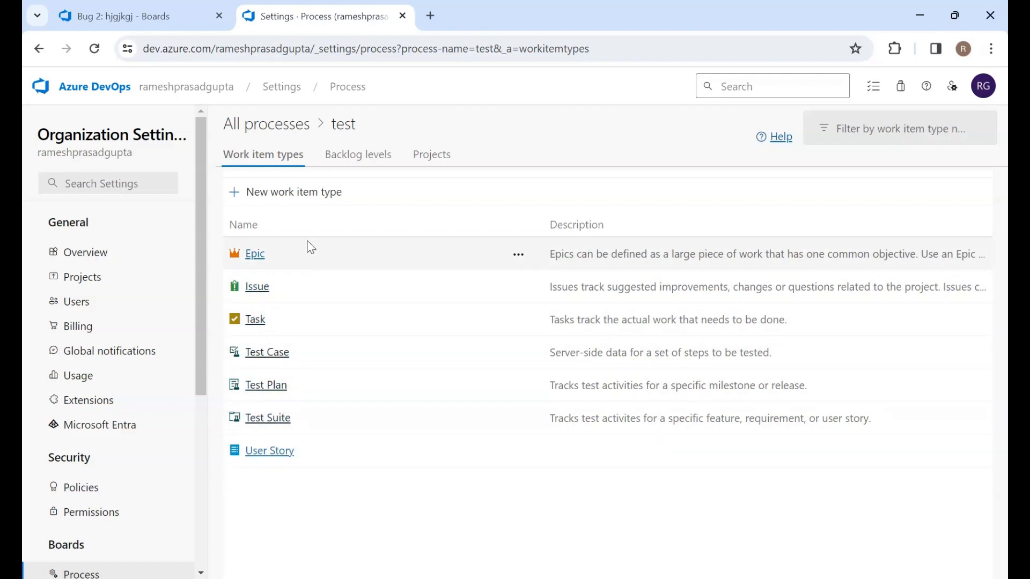
Start a new work item type in the test process named PR, with the description PR
{"action": "left_click", "coordinate": [309, 197]}
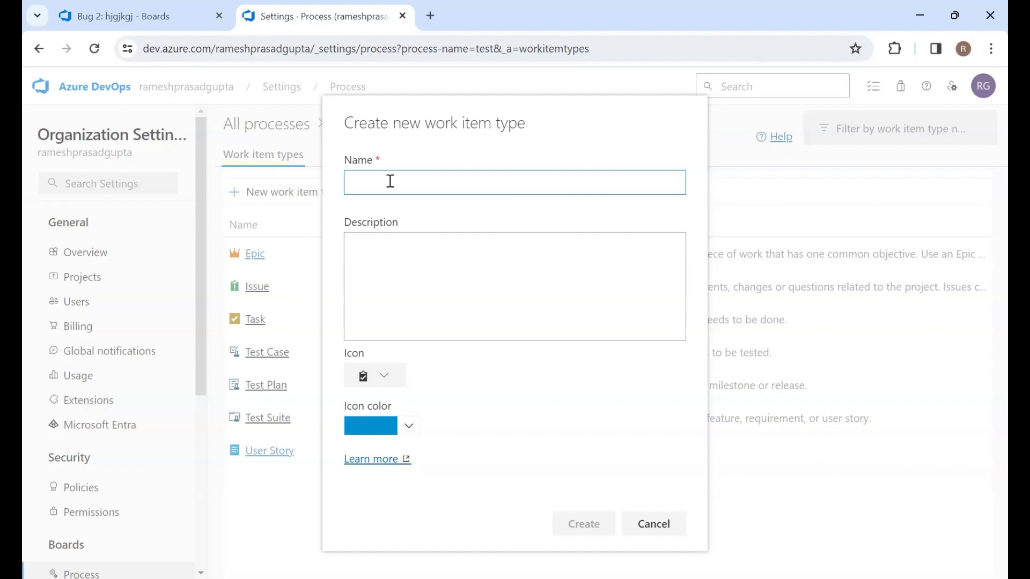
{"action": "type", "text": "PR"}
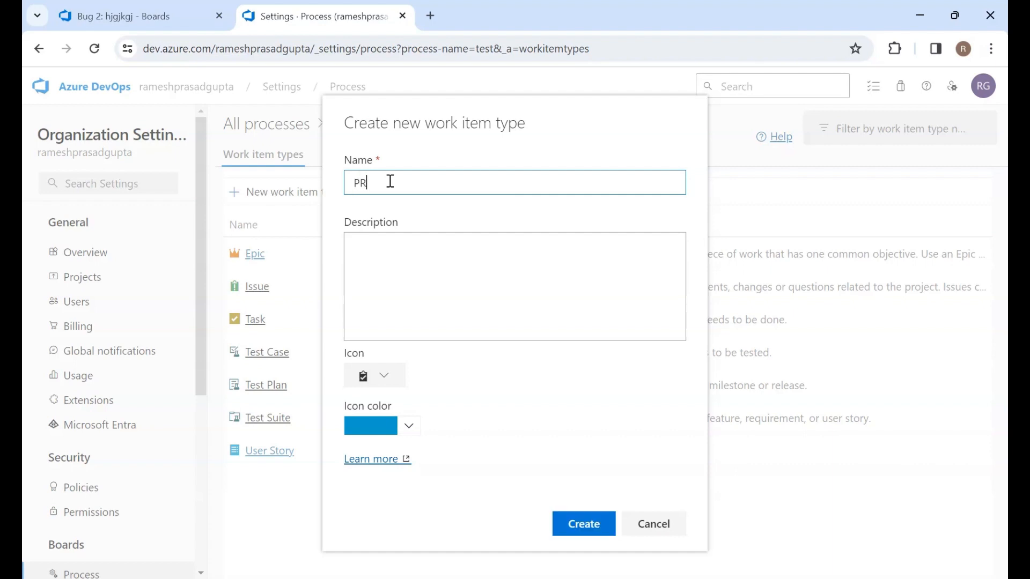
{"action": "left_click", "coordinate": [425, 281]}
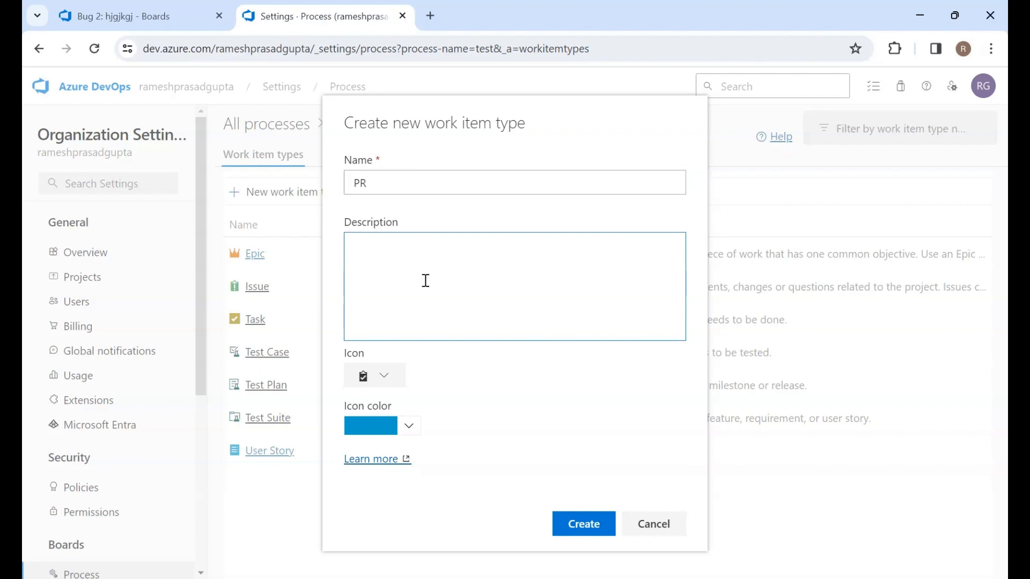
{"action": "type", "text": "ad"}
{"action": "key", "text": "BackSpace"}
{"action": "key", "text": "BackSpace"}
{"action": "type", "text": "PR"}
Give the PR type the key icon and the red #e60017 icon color, and create it
{"action": "left_click", "coordinate": [379, 376]}
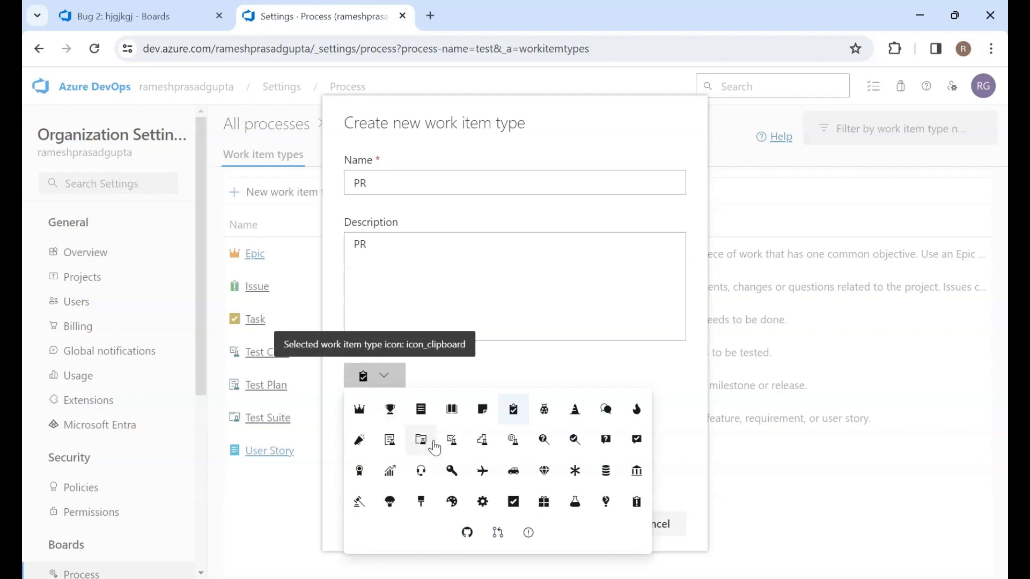
{"action": "left_click", "coordinate": [452, 471]}
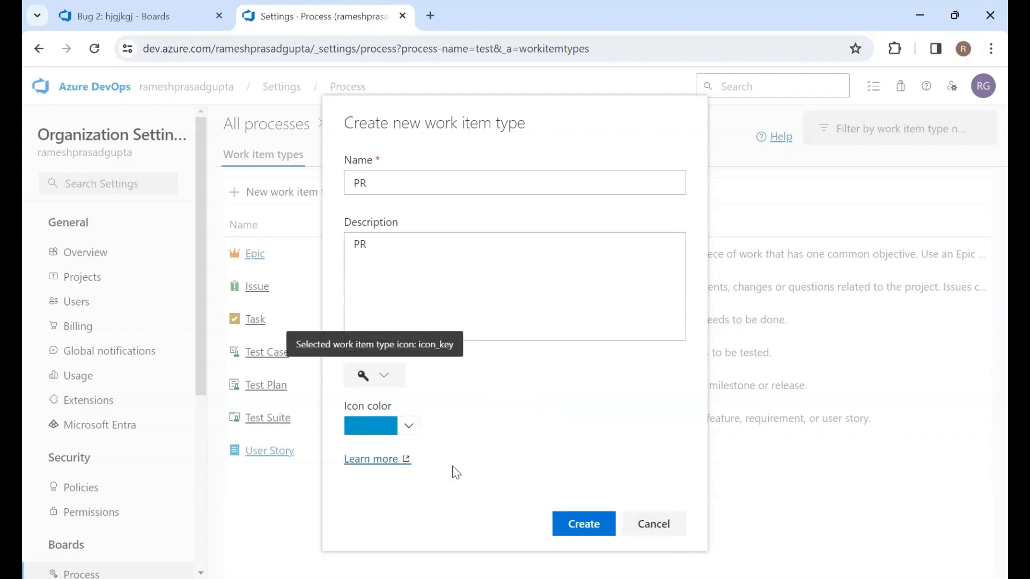
{"action": "left_click", "coordinate": [406, 427]}
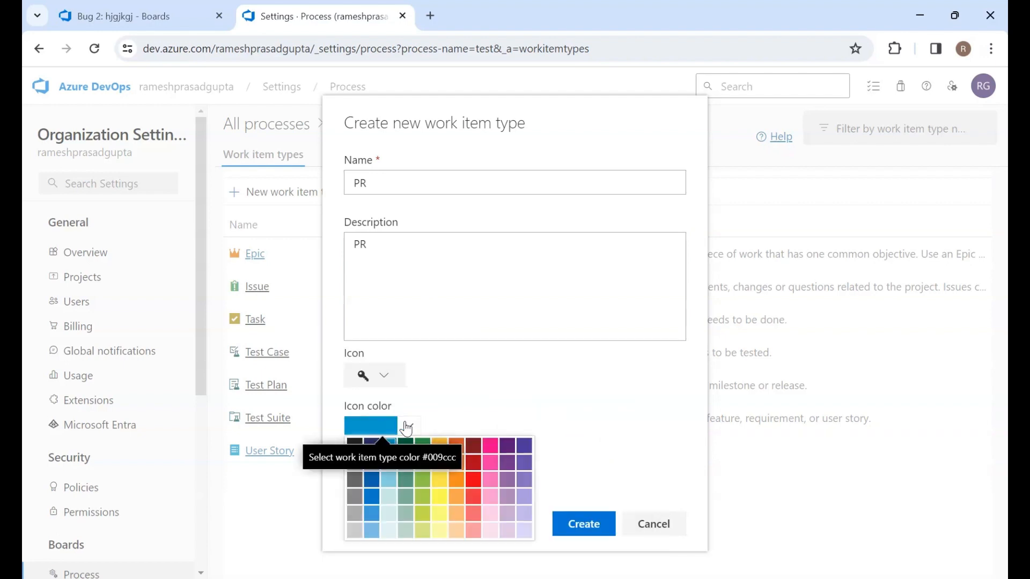
{"action": "left_click", "coordinate": [473, 483]}
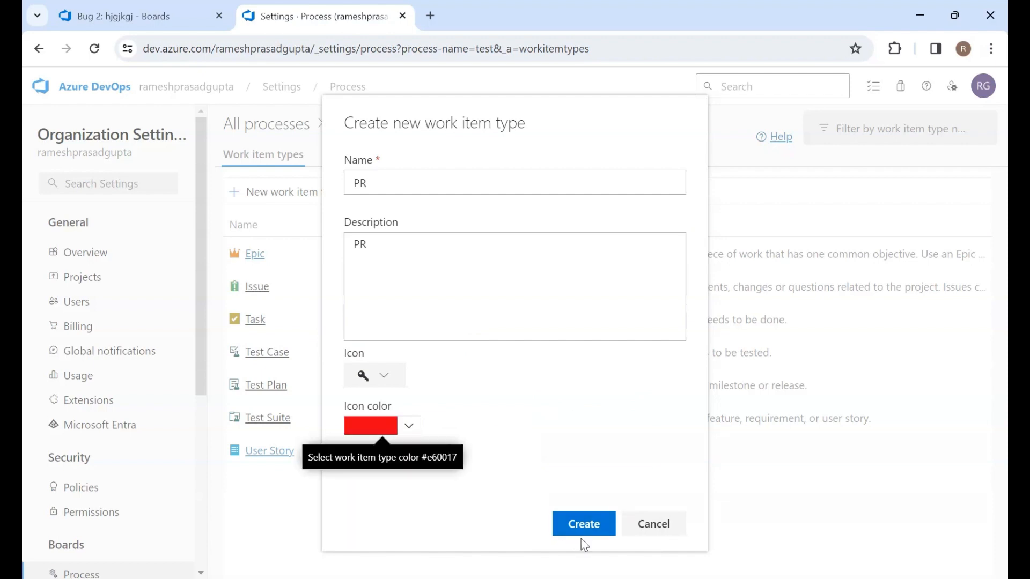
{"action": "left_click", "coordinate": [587, 526]}
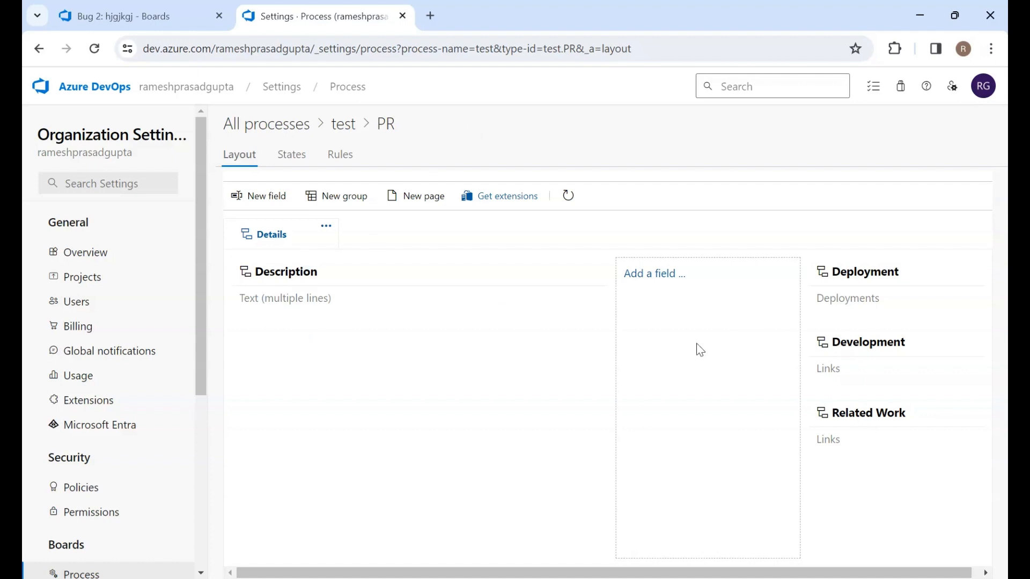
Add a new Text (single line) field named status to the PR work item type's layout
{"action": "left_click", "coordinate": [258, 195]}
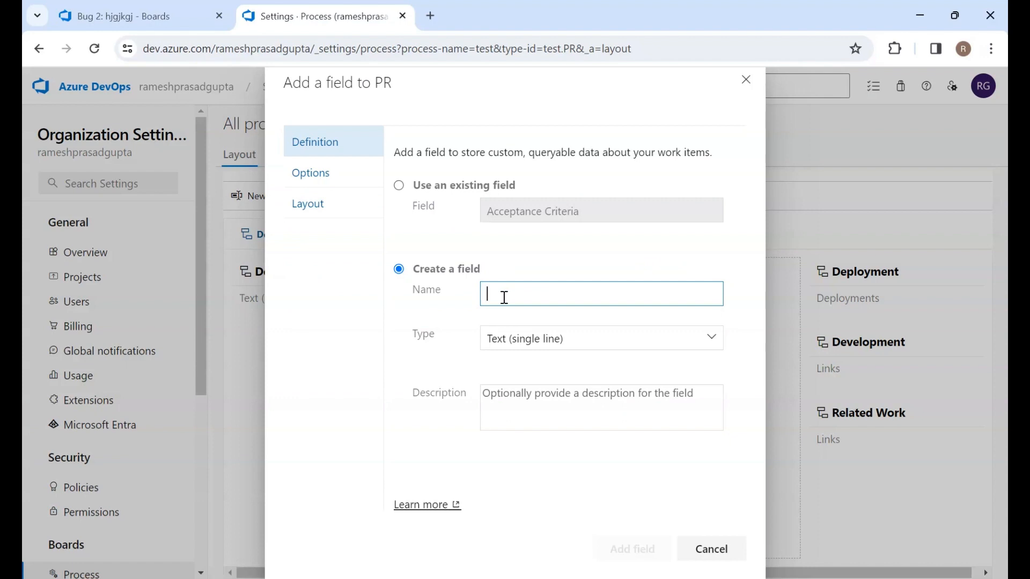
{"action": "type", "text": "tat"}
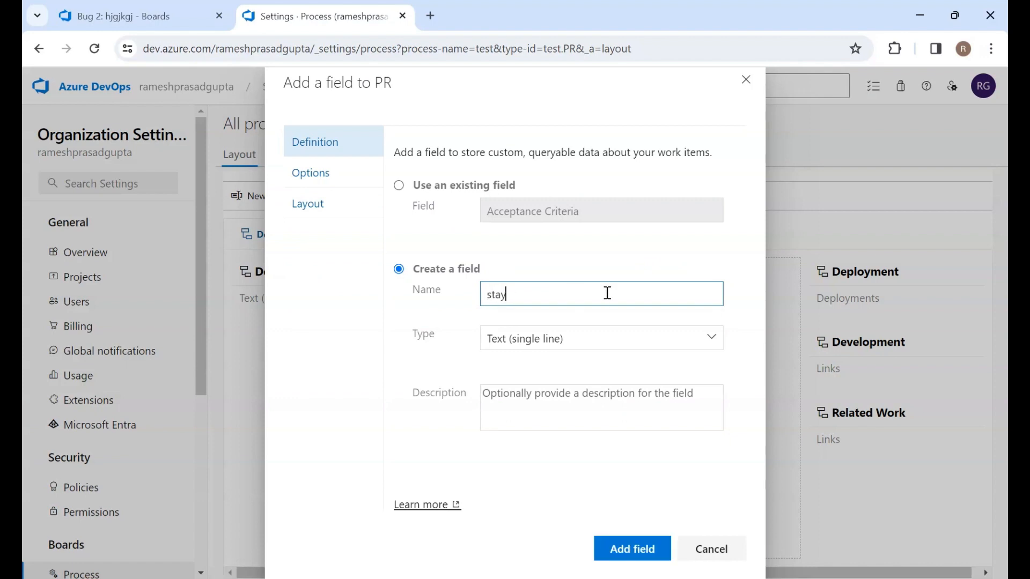
{"action": "key", "text": "BackSpace"}
{"action": "type", "text": "tus"}
{"action": "left_click", "coordinate": [712, 338]}
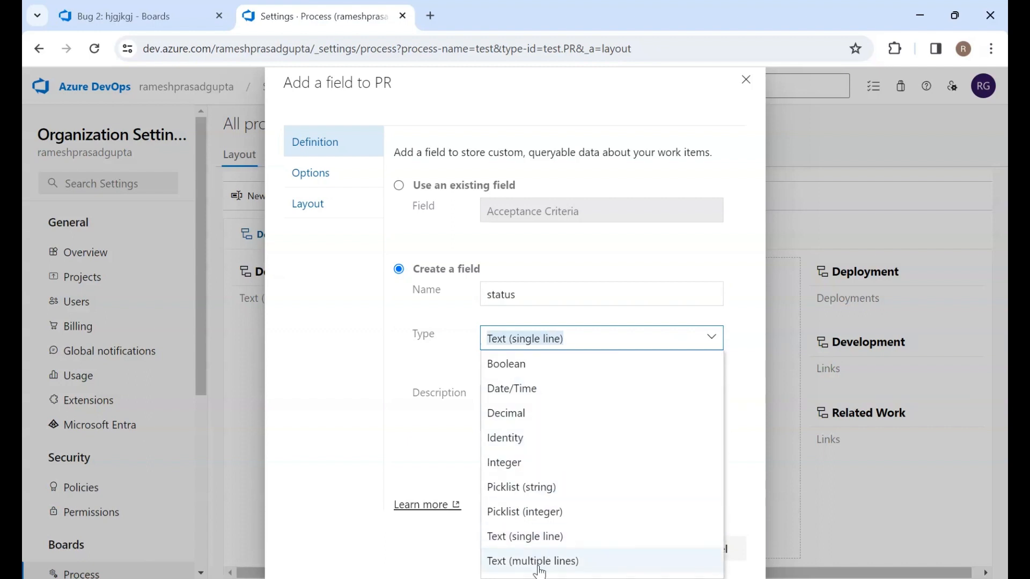
{"action": "left_click", "coordinate": [402, 337]}
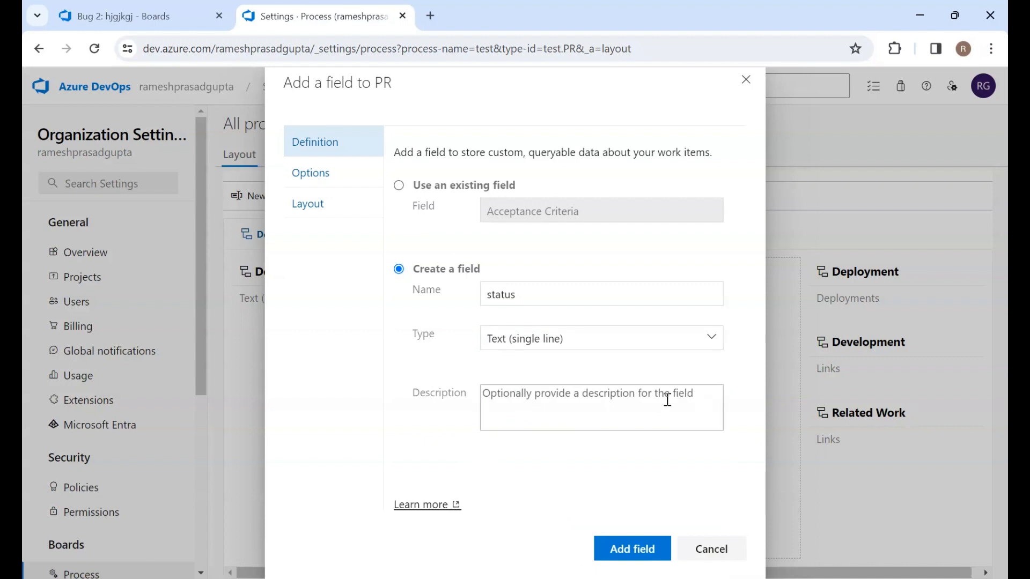
{"action": "left_click", "coordinate": [633, 549]}
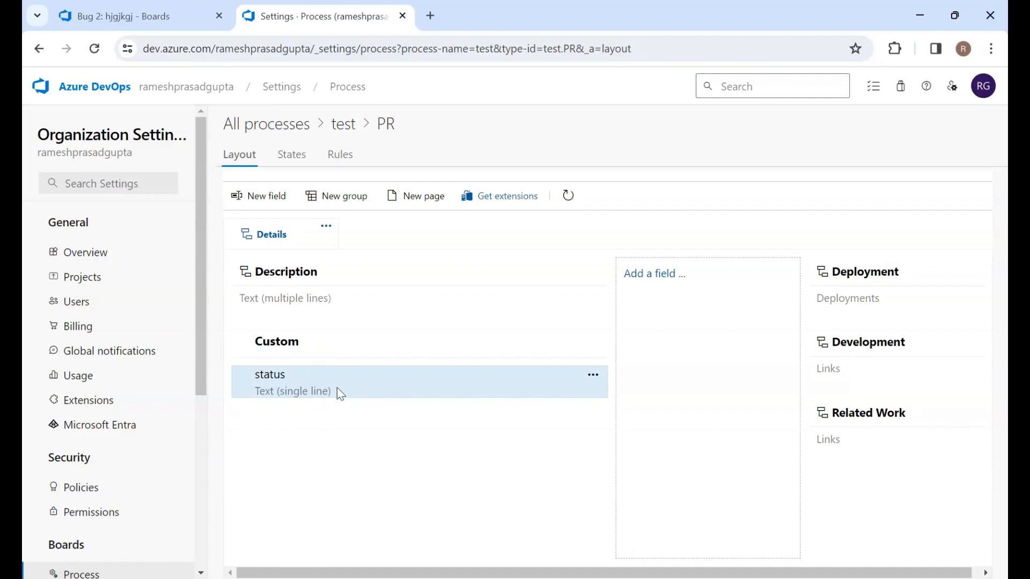
Add a state named Ready for Deployment to PR in the Completed state category
{"action": "left_click", "coordinate": [298, 161]}
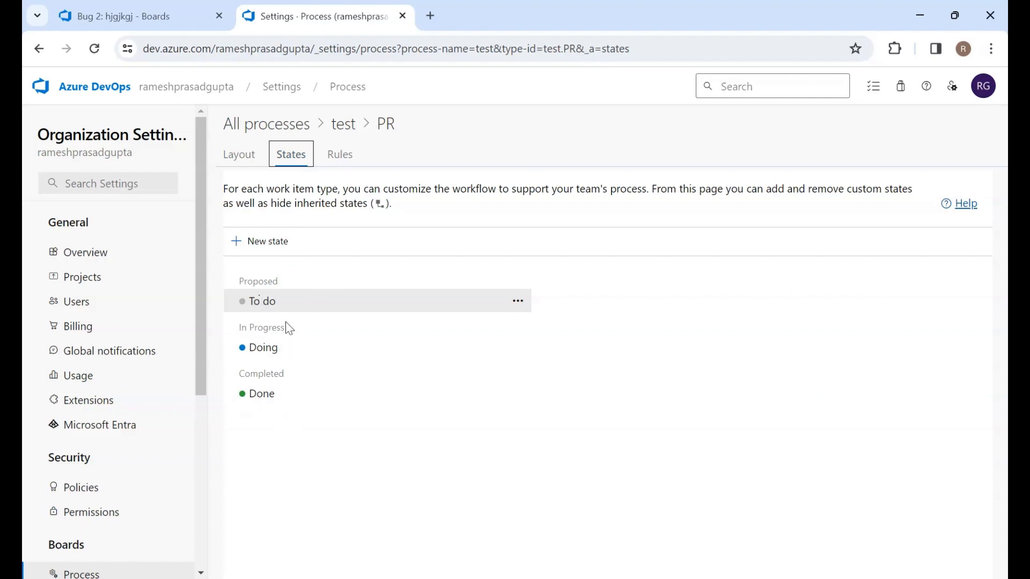
{"action": "left_click", "coordinate": [263, 239]}
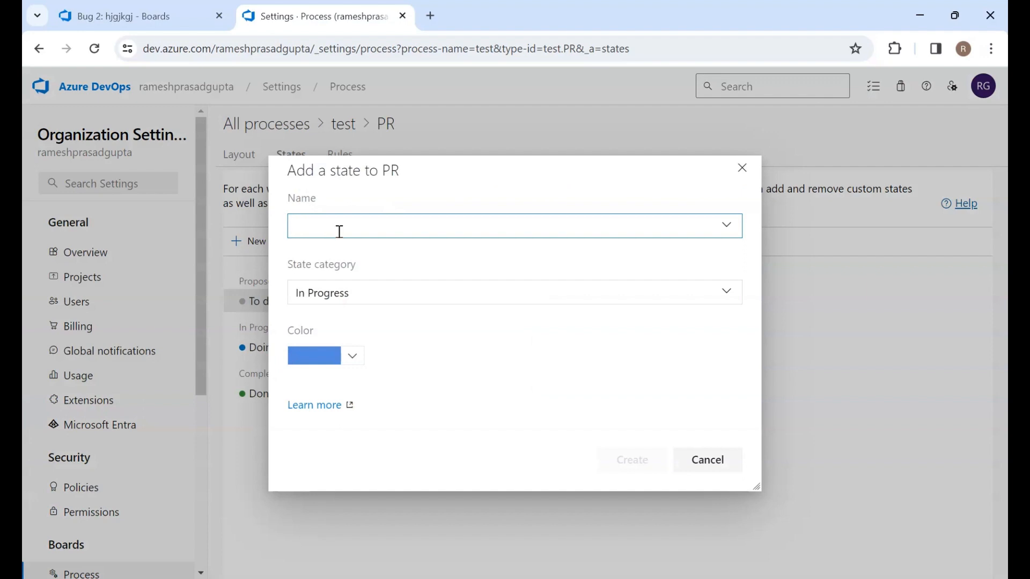
{"action": "type", "text": "Ready for"}
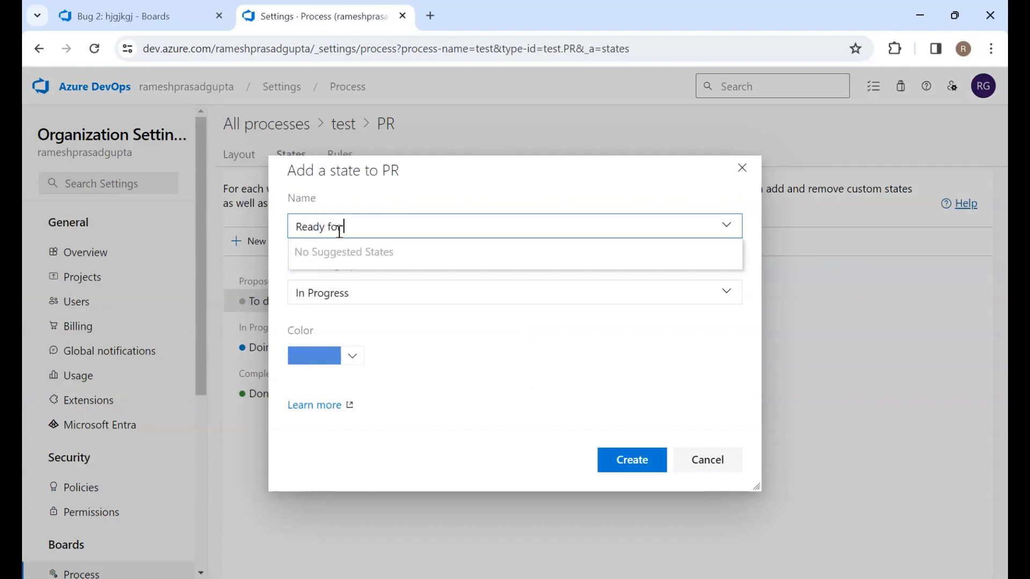
{"action": "type", "text": " Deployment"}
{"action": "left_click", "coordinate": [413, 161]}
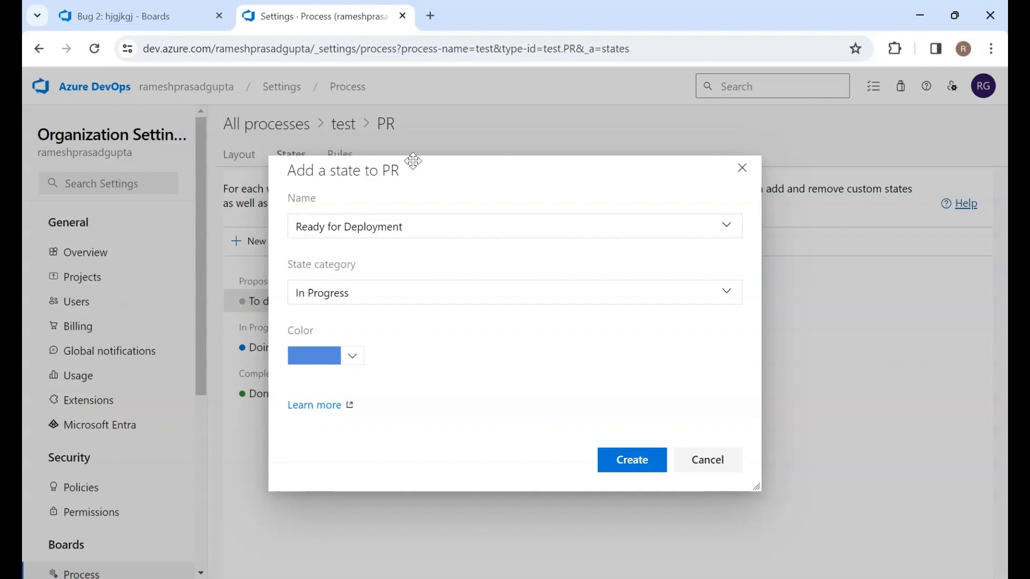
{"action": "left_click", "coordinate": [384, 301]}
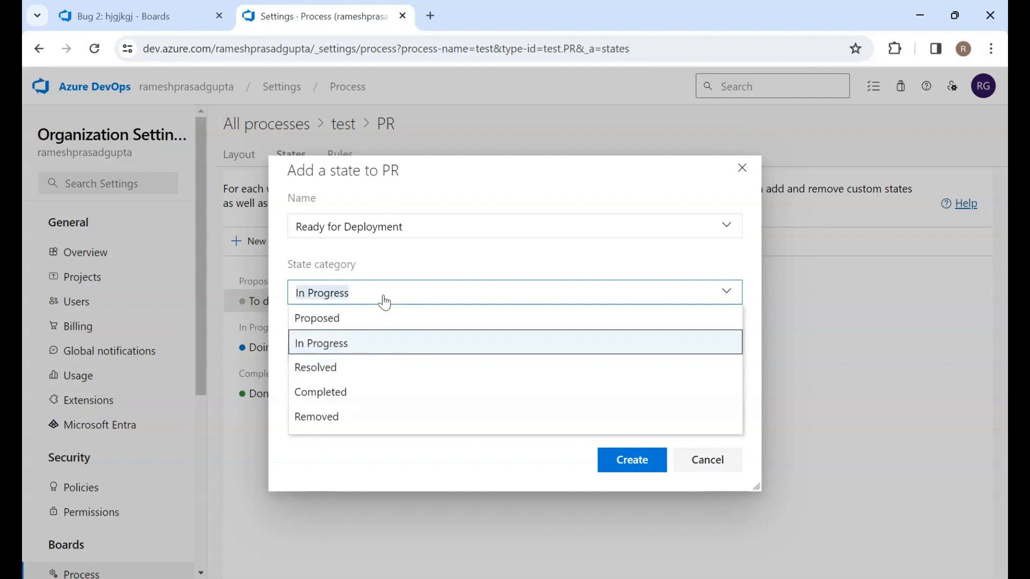
{"action": "left_click", "coordinate": [339, 402]}
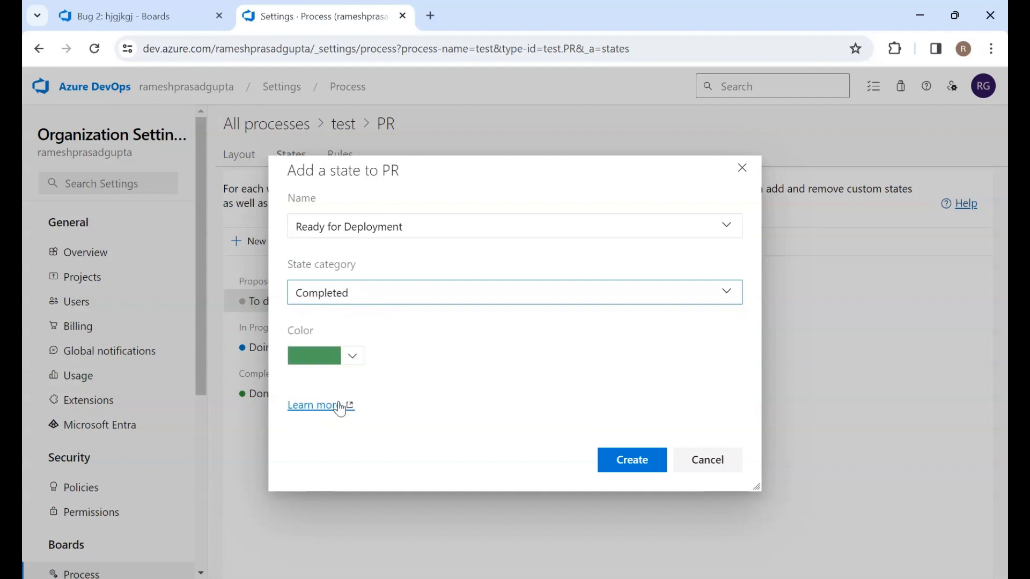
{"action": "left_click", "coordinate": [633, 461]}
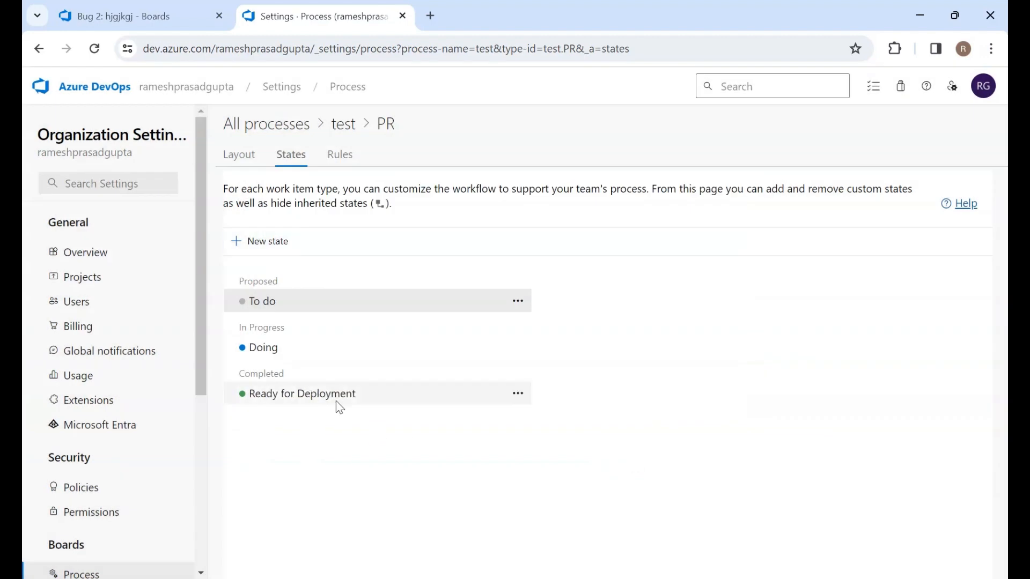
{"action": "left_click", "coordinate": [524, 401]}
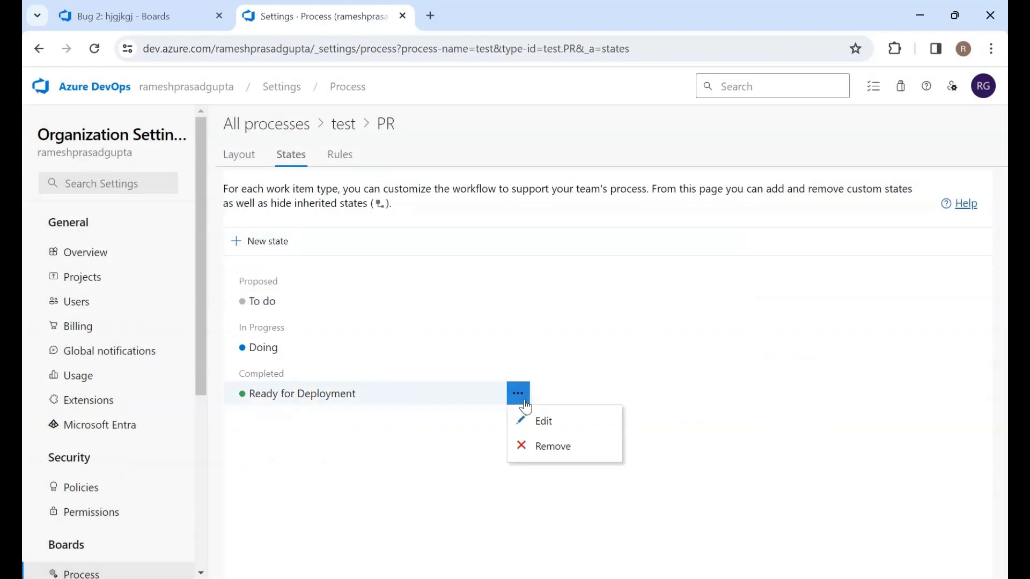
{"action": "key", "text": "Escape"}
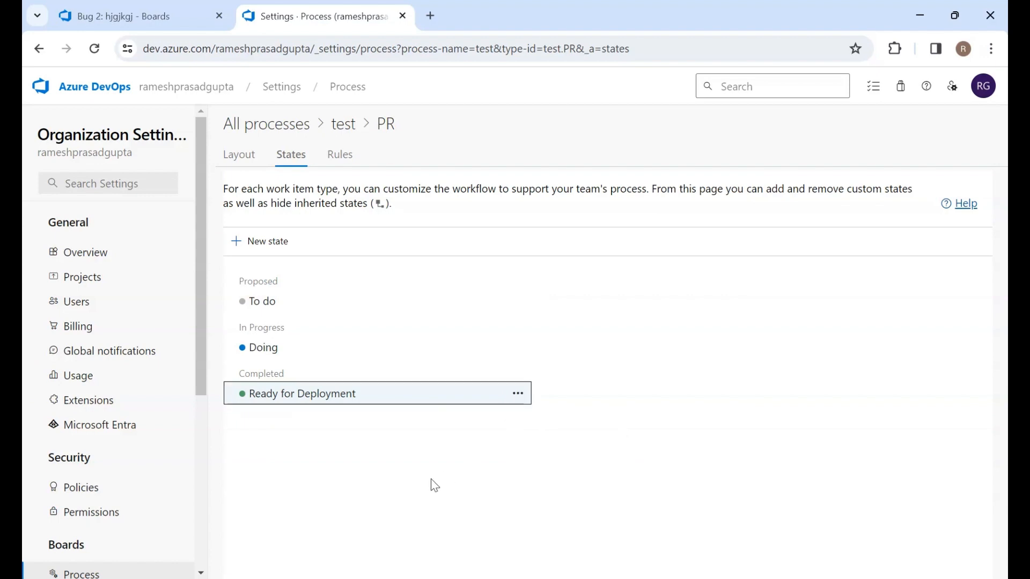
{"action": "left_click", "coordinate": [342, 166]}
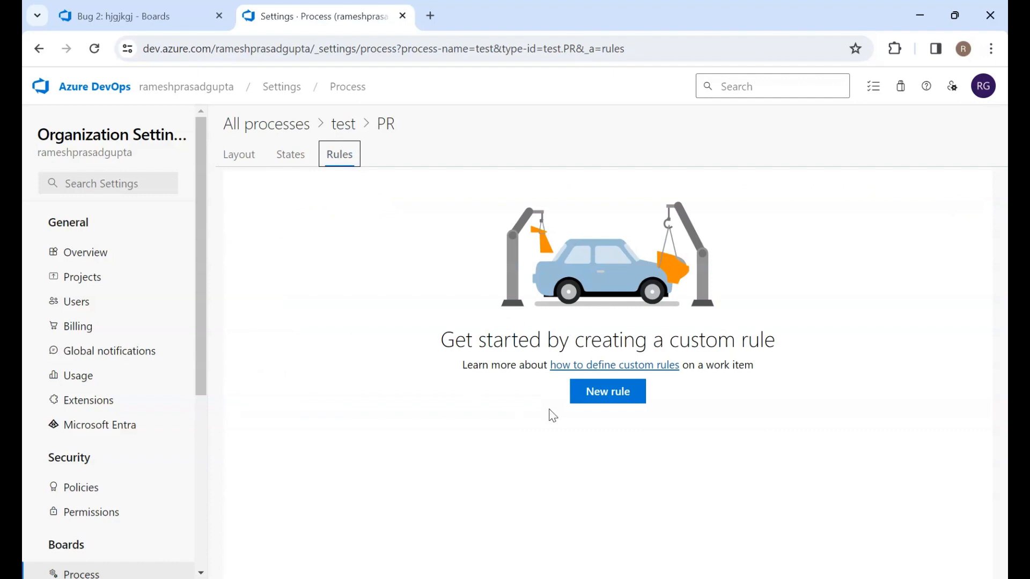
{"action": "left_click", "coordinate": [620, 392]}
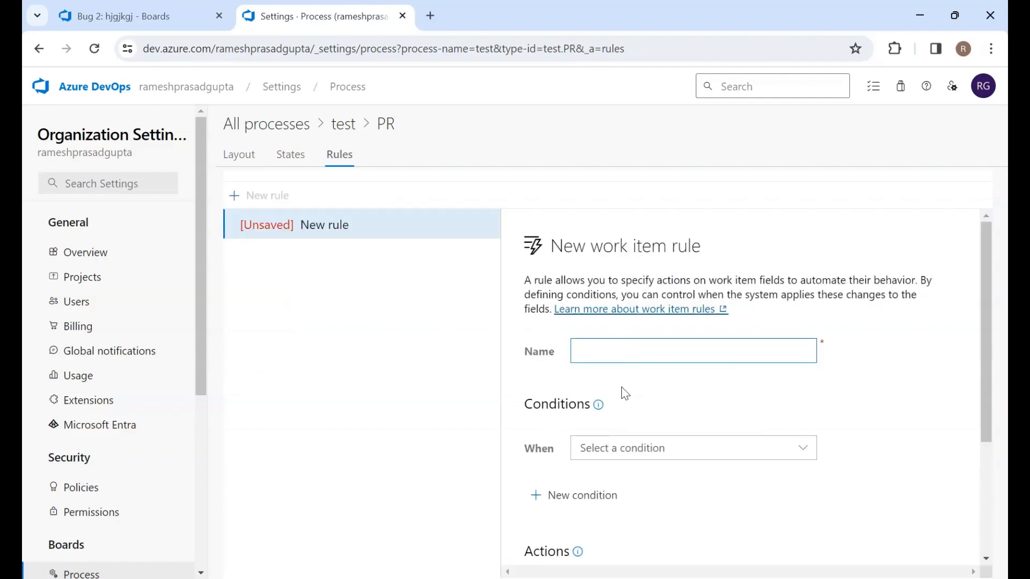
{"action": "scroll", "coordinate": [625, 393], "scroll_direction": "down", "scroll_amount": 3}
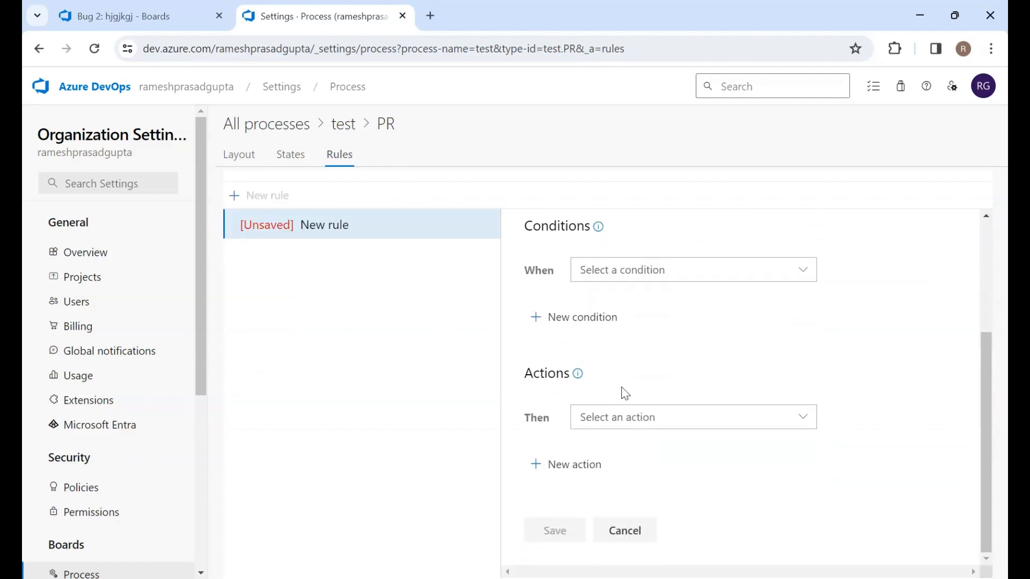
{"action": "scroll", "coordinate": [624, 393], "scroll_direction": "up", "scroll_amount": 3}
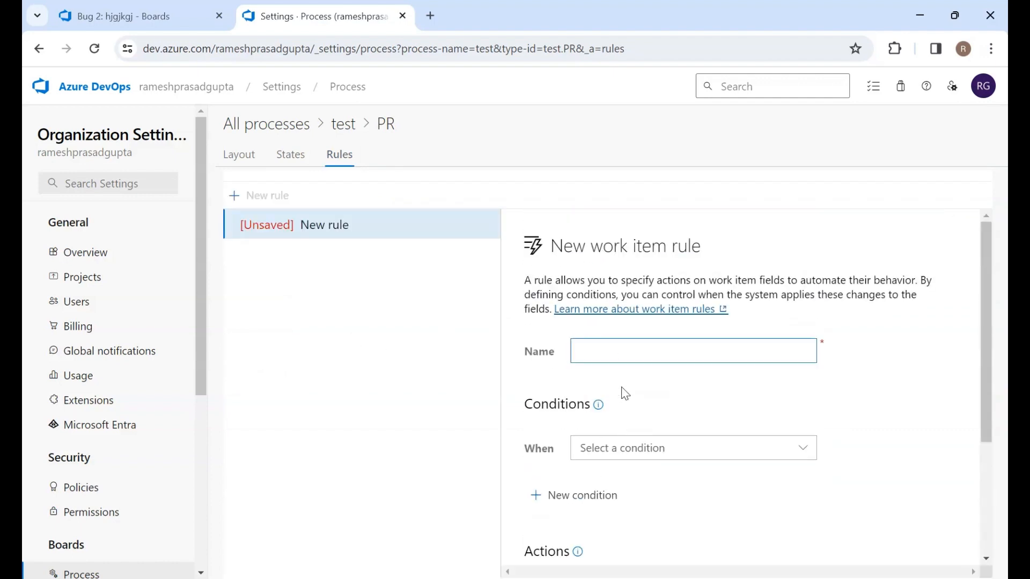
{"action": "left_click", "coordinate": [627, 265]}
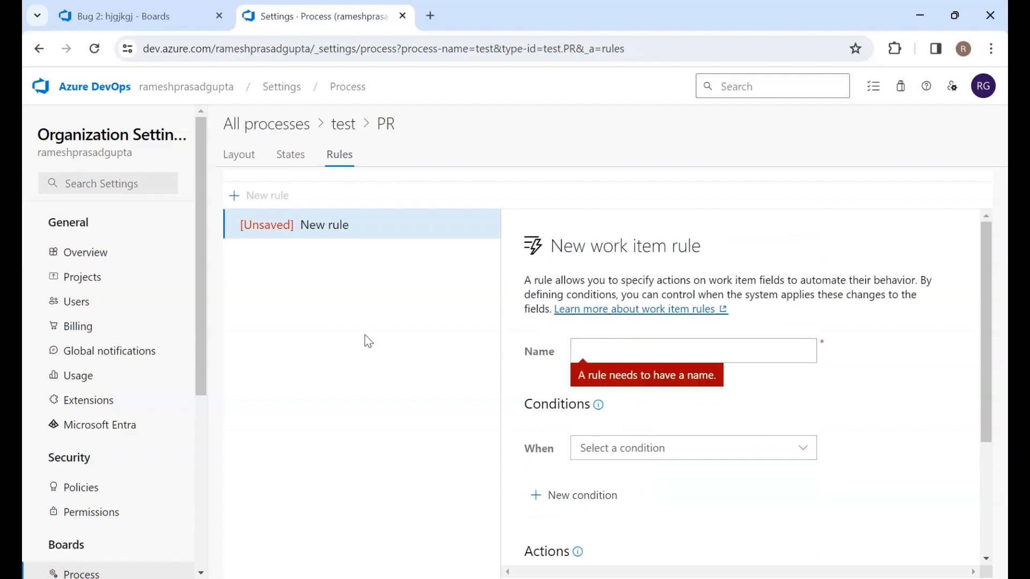
{"action": "left_click", "coordinate": [291, 157]}
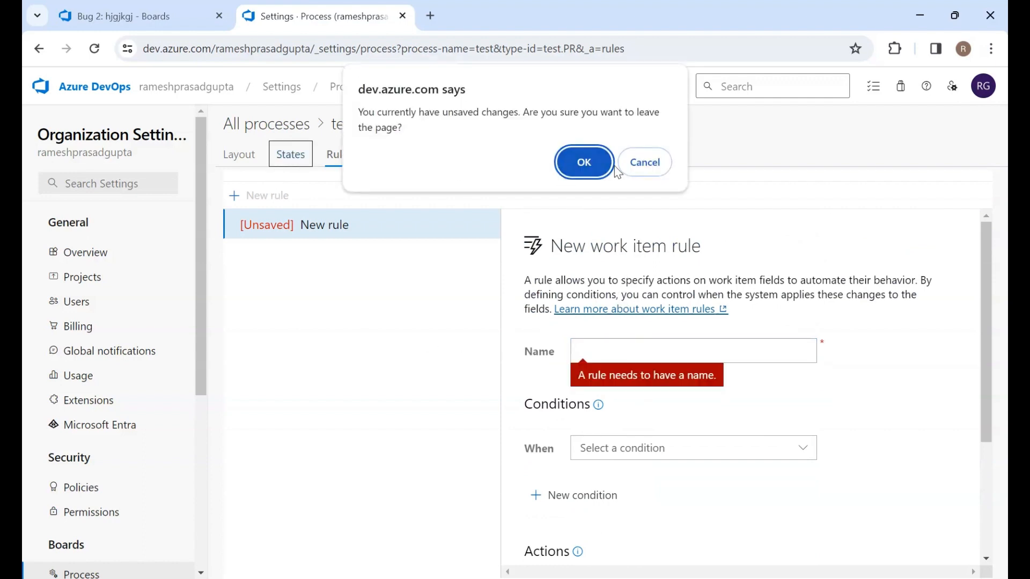
{"action": "left_click", "coordinate": [586, 165]}
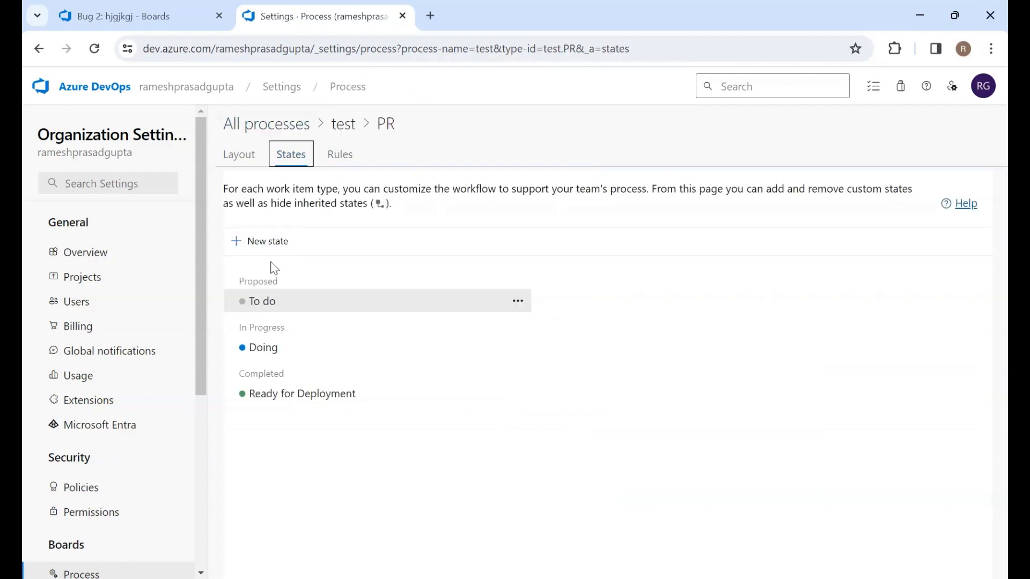
Add a new Text (single line) field named Effort1 to the Task work item type's layout
{"action": "left_click", "coordinate": [343, 126]}
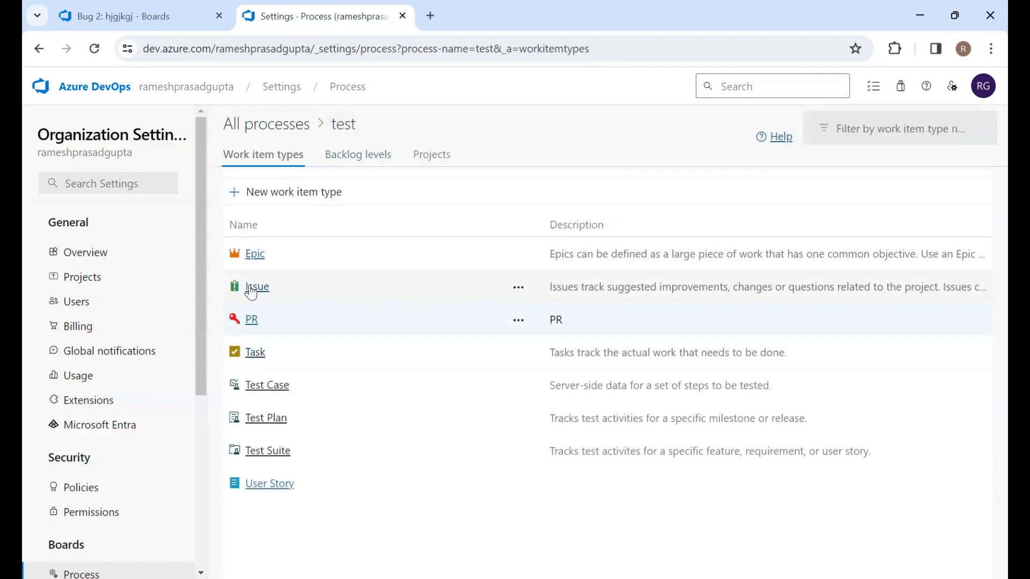
{"action": "left_click", "coordinate": [256, 357]}
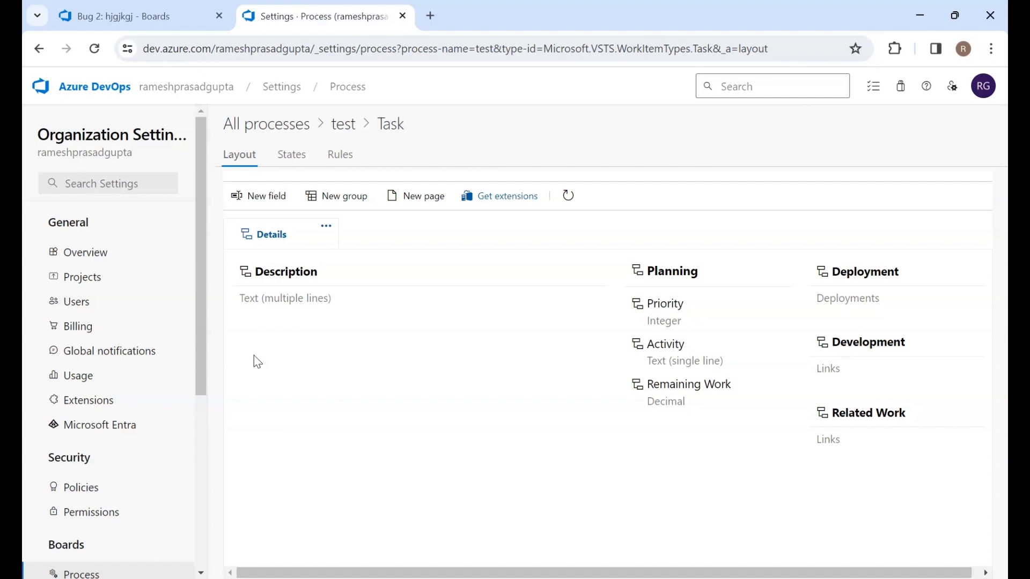
{"action": "left_click", "coordinate": [279, 191]}
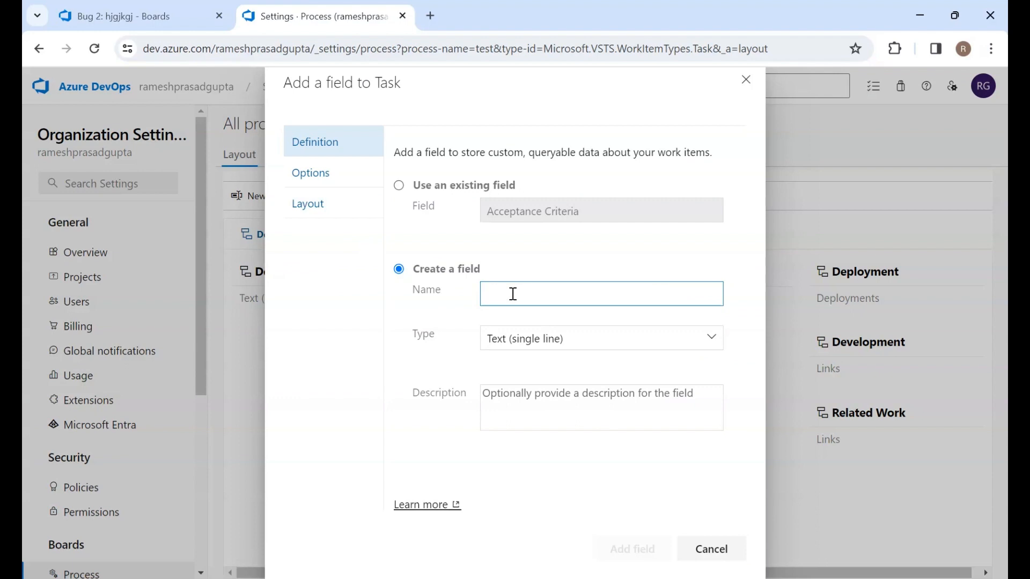
{"action": "type", "text": "Ef"}
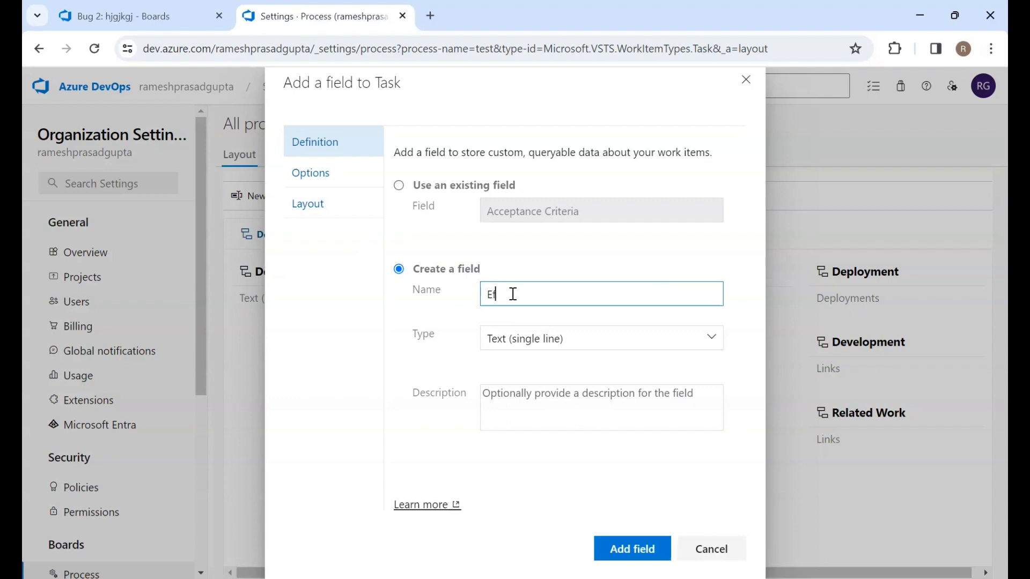
{"action": "type", "text": "fort"}
{"action": "left_click", "coordinate": [634, 552]}
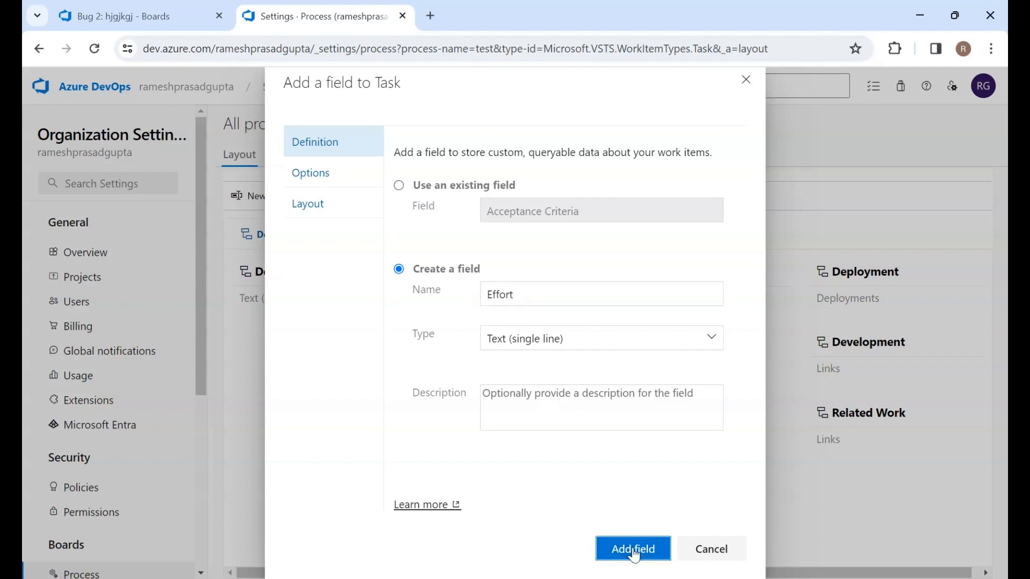
{"action": "left_click", "coordinate": [549, 293]}
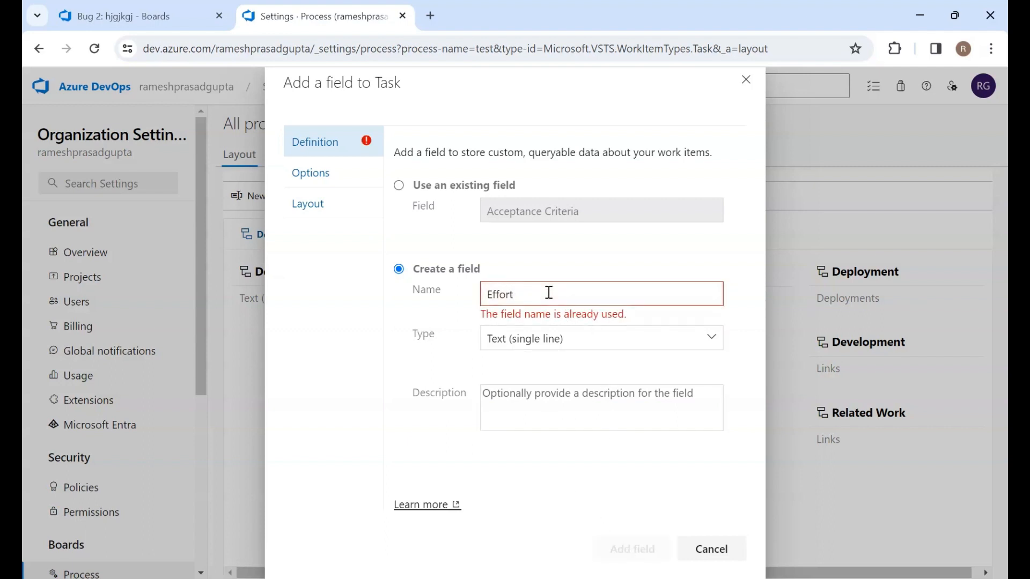
{"action": "type", "text": "1"}
{"action": "left_click", "coordinate": [634, 548]}
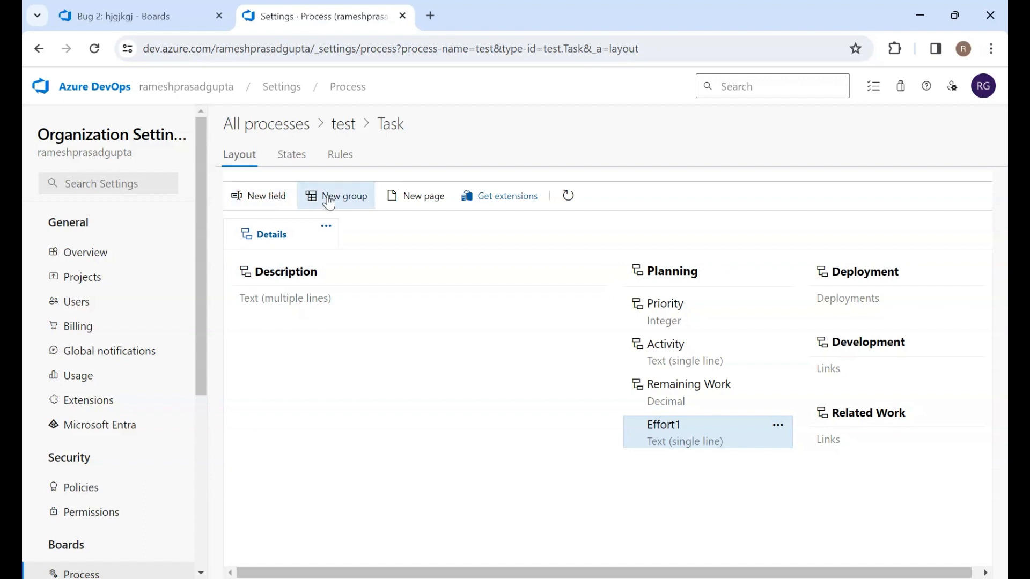
Look over the Task type's page options, States and Rules pages
{"action": "left_click", "coordinate": [409, 196]}
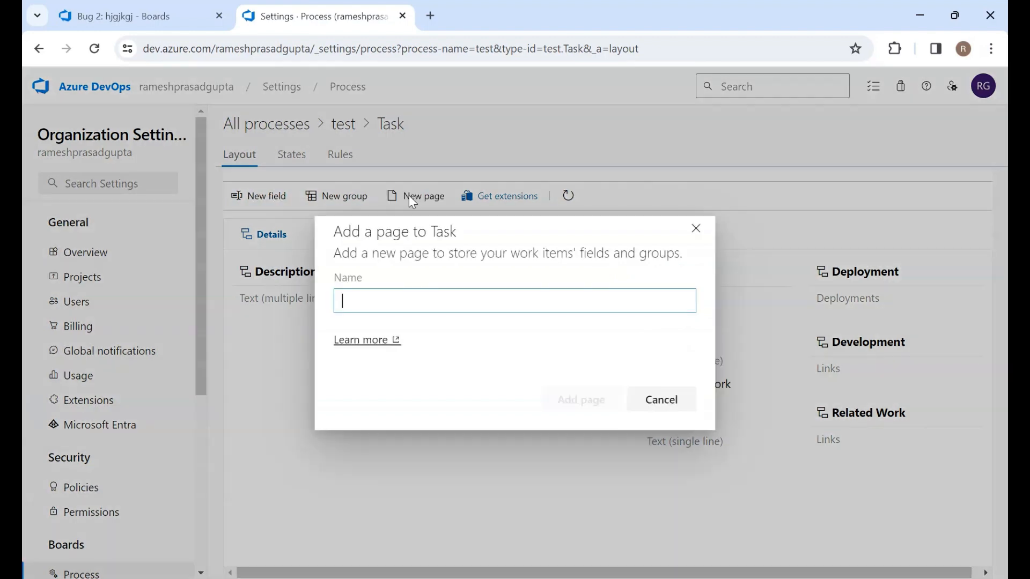
{"action": "left_click", "coordinate": [698, 229]}
{"action": "left_click", "coordinate": [296, 152]}
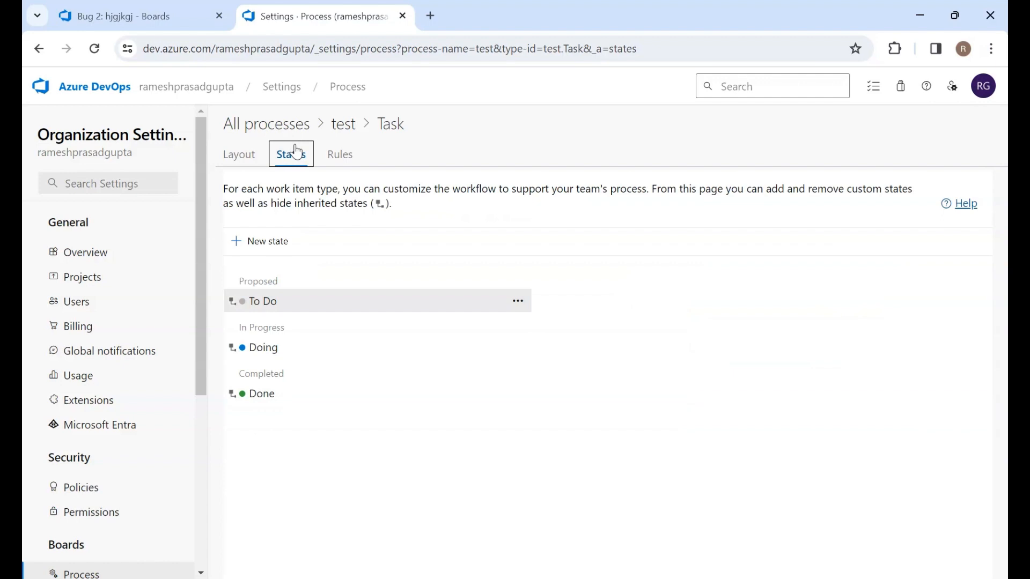
{"action": "left_click", "coordinate": [332, 161]}
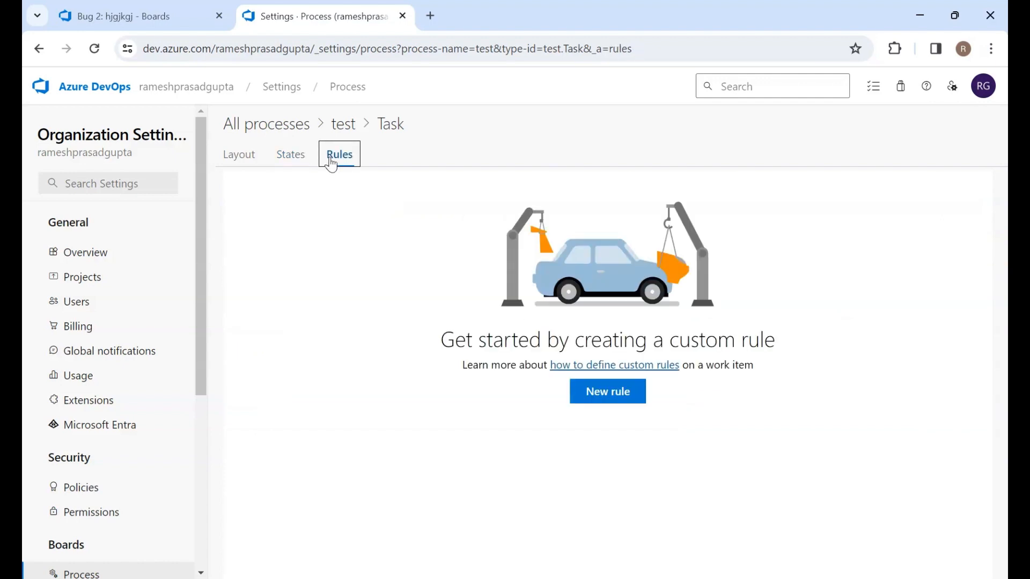
{"action": "scroll", "coordinate": [122, 404], "scroll_direction": "down", "scroll_amount": 5}
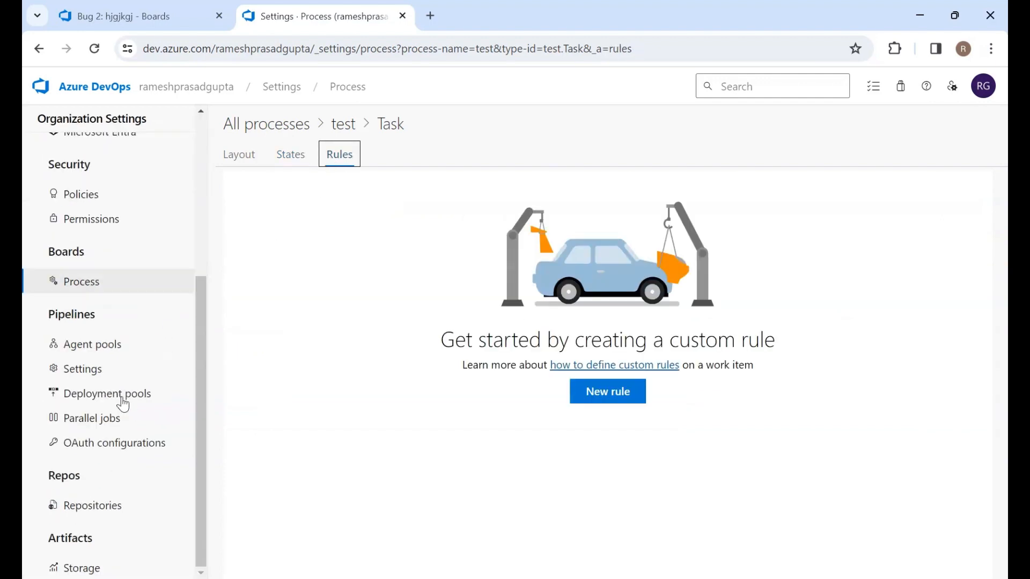
Open the adotest project's work items and start a new Task work item
{"action": "left_click", "coordinate": [223, 90]}
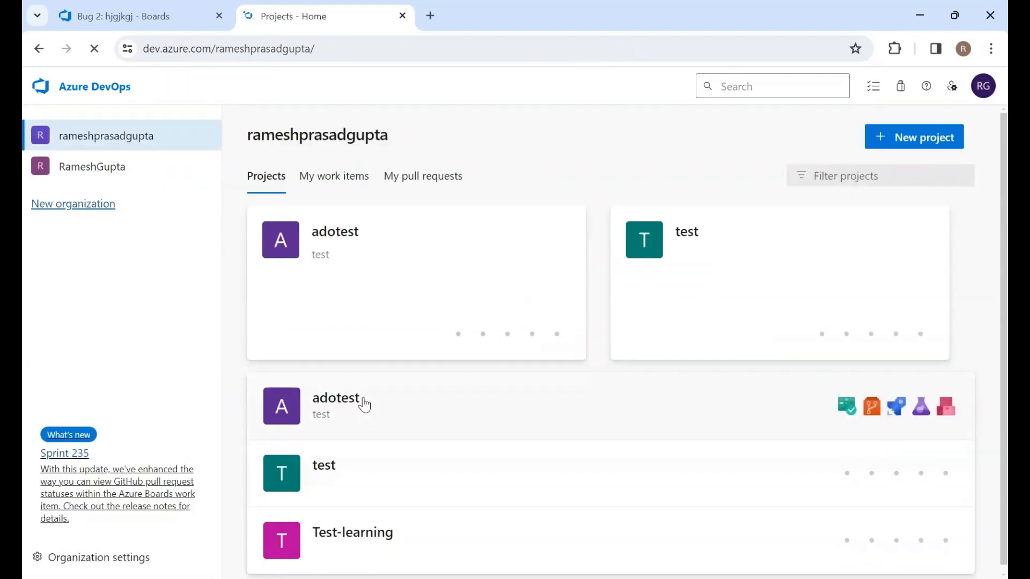
{"action": "left_click", "coordinate": [364, 405]}
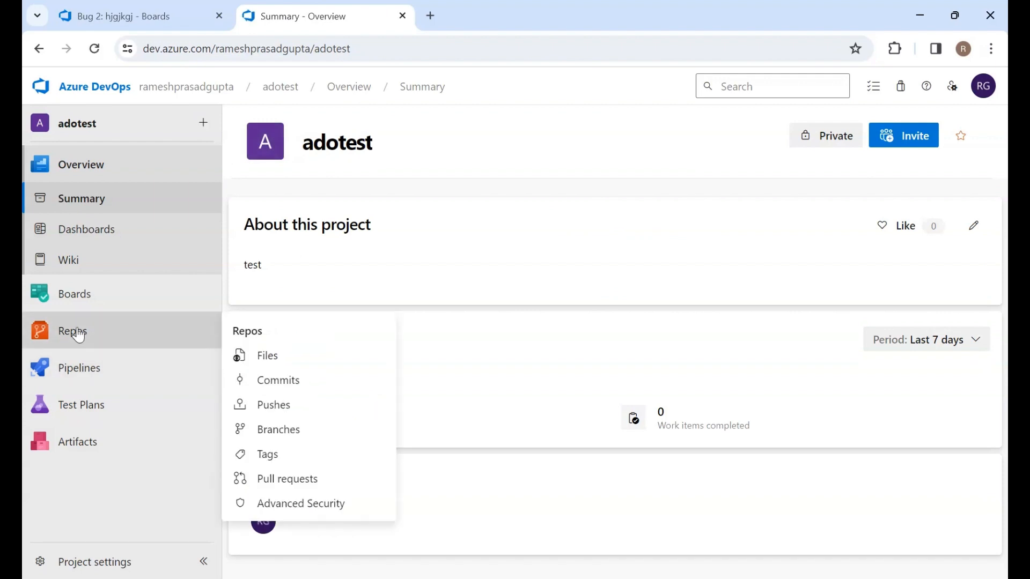
{"action": "left_click", "coordinate": [89, 285]}
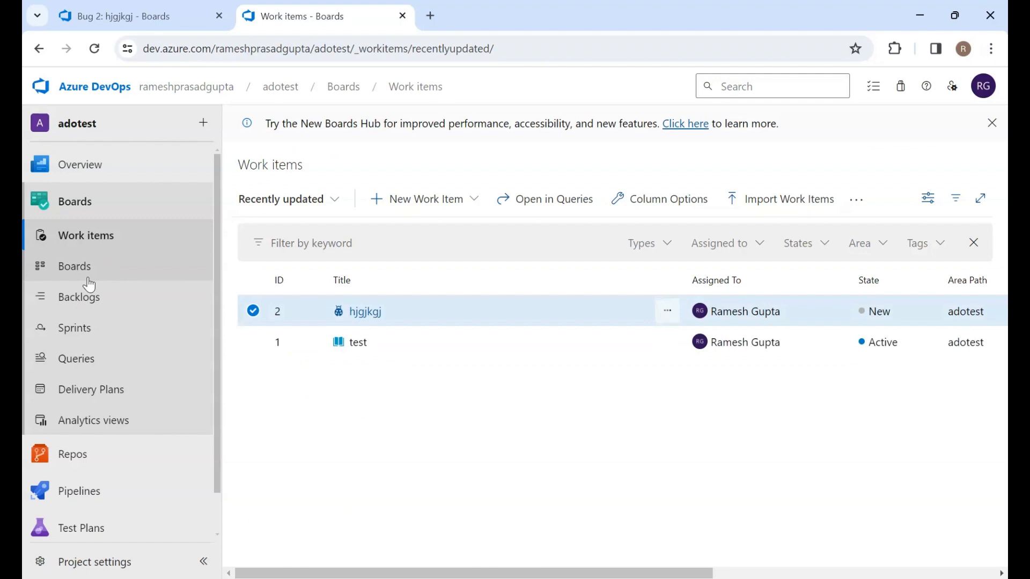
{"action": "left_click", "coordinate": [437, 202]}
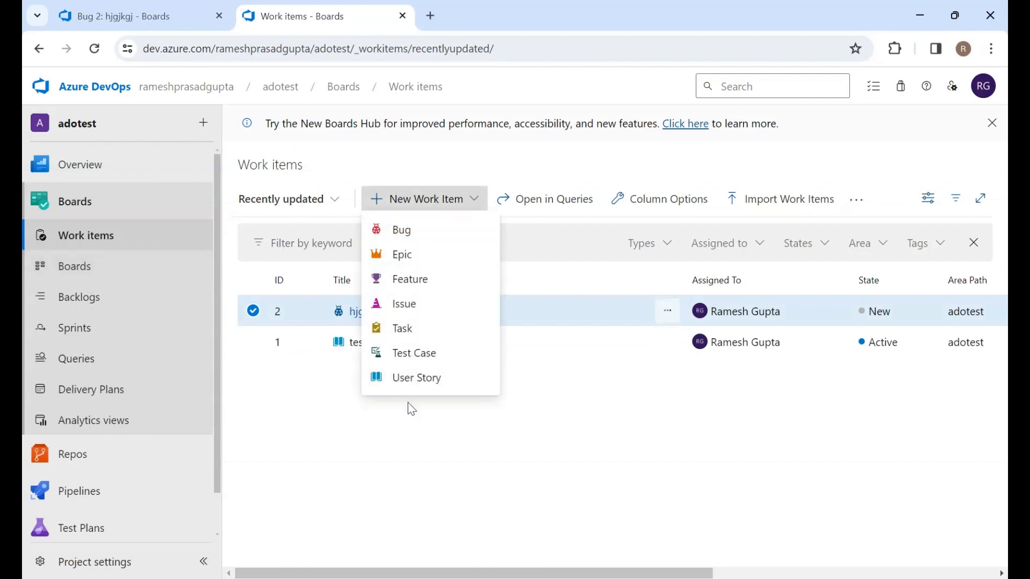
{"action": "left_click", "coordinate": [419, 331]}
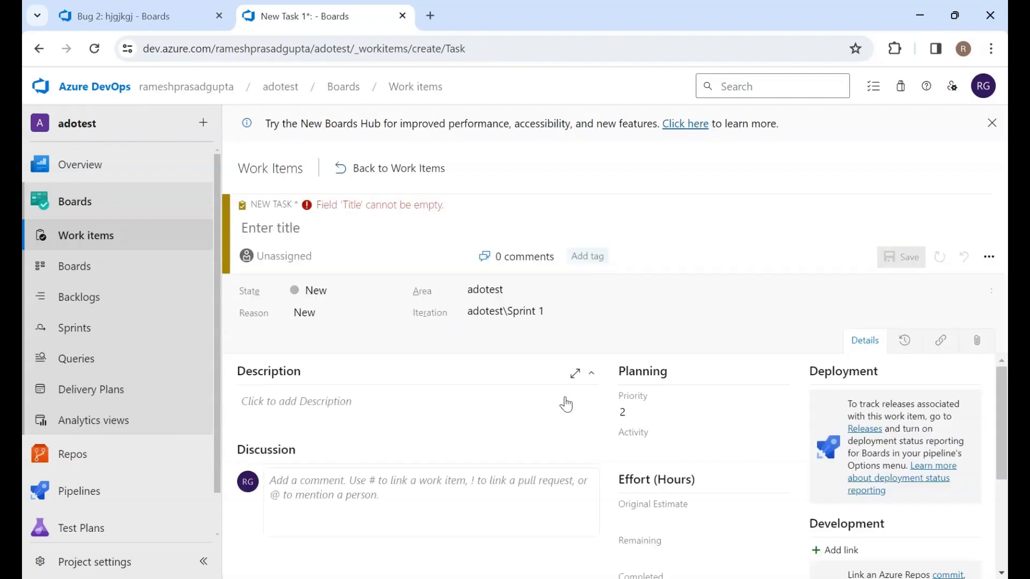
Check the task's state options and title the new task Test task
{"action": "scroll", "coordinate": [664, 465], "scroll_direction": "down", "scroll_amount": 5}
{"action": "scroll", "coordinate": [664, 464], "scroll_direction": "up", "scroll_amount": 5}
{"action": "left_click", "coordinate": [393, 291]}
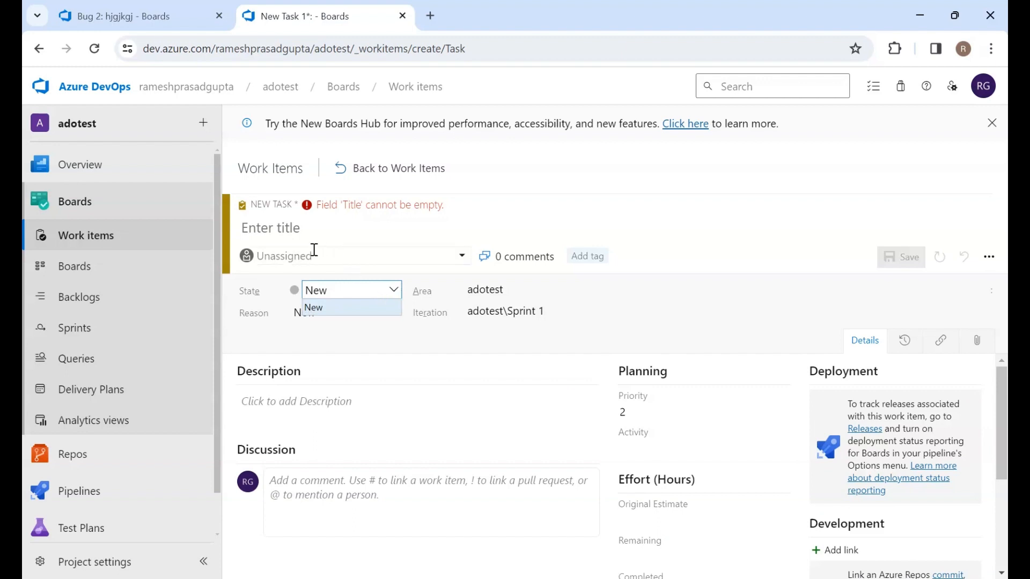
{"action": "left_click", "coordinate": [328, 226]}
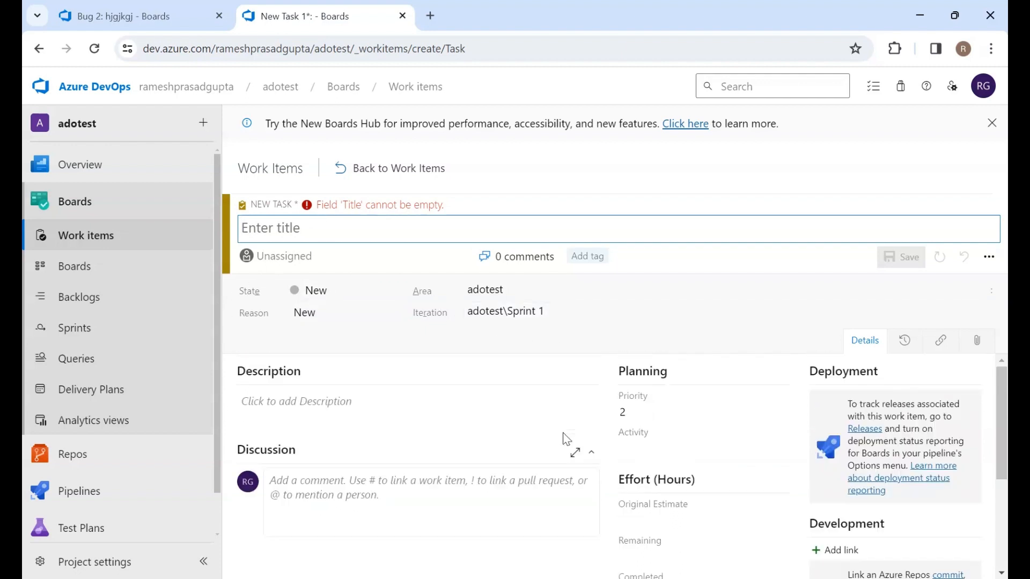
{"action": "type", "text": "Test task"}
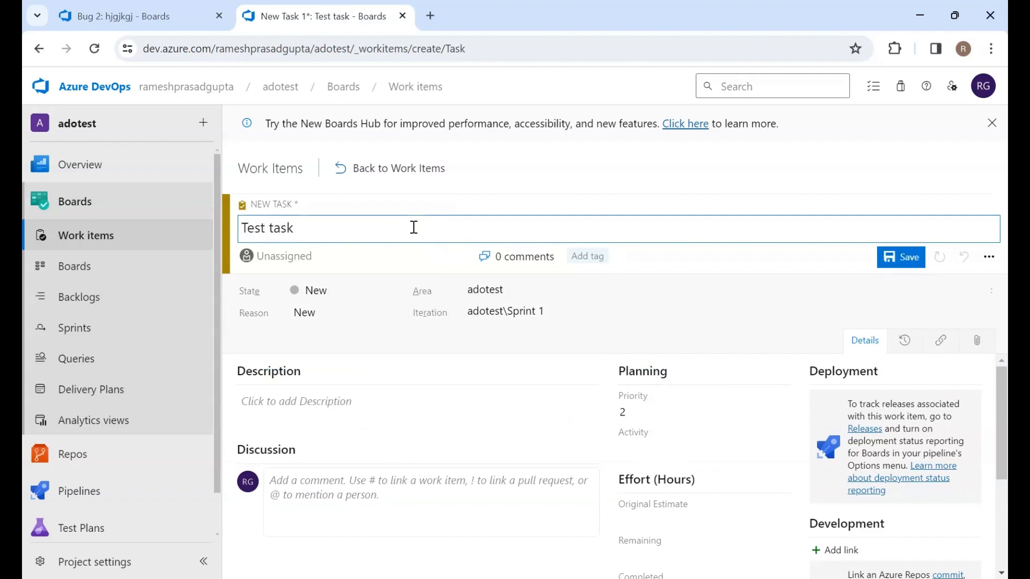
Set the task's iteration to adotest
{"action": "scroll", "coordinate": [417, 452], "scroll_direction": "down", "scroll_amount": 3}
{"action": "scroll", "coordinate": [420, 453], "scroll_direction": "up", "scroll_amount": 3}
{"action": "left_click", "coordinate": [974, 313]}
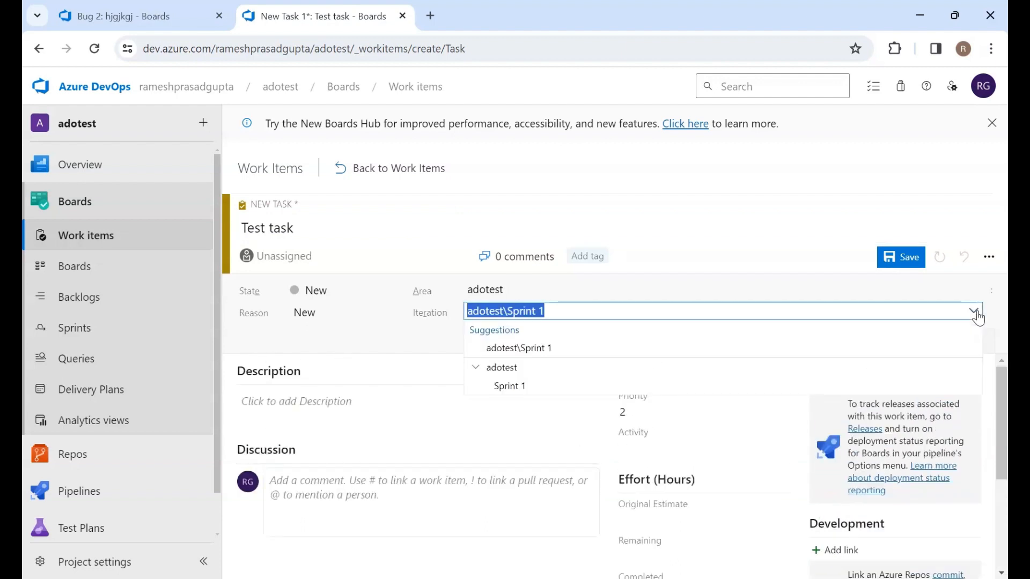
{"action": "left_click", "coordinate": [502, 368]}
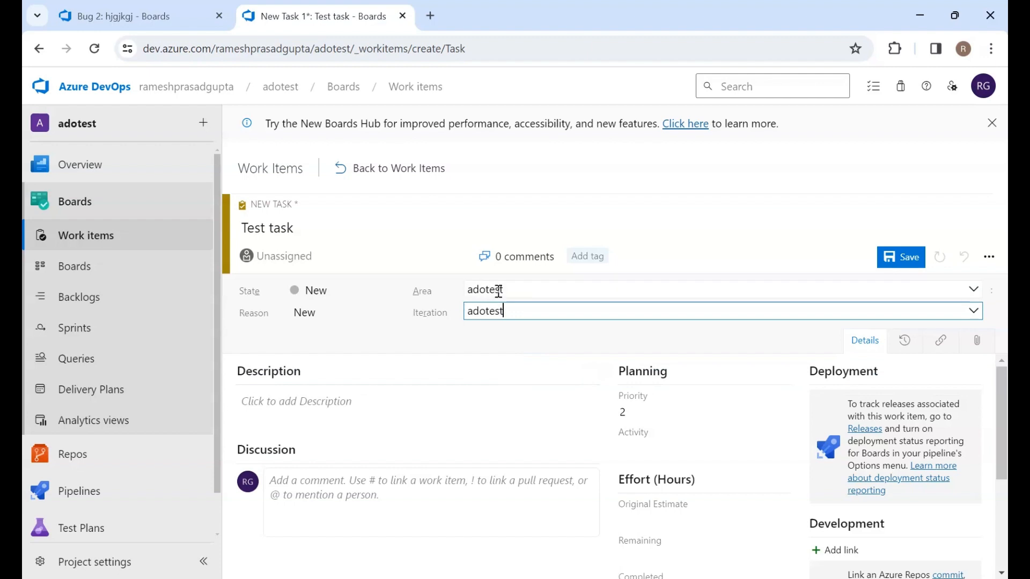
{"action": "left_click", "coordinate": [591, 159]}
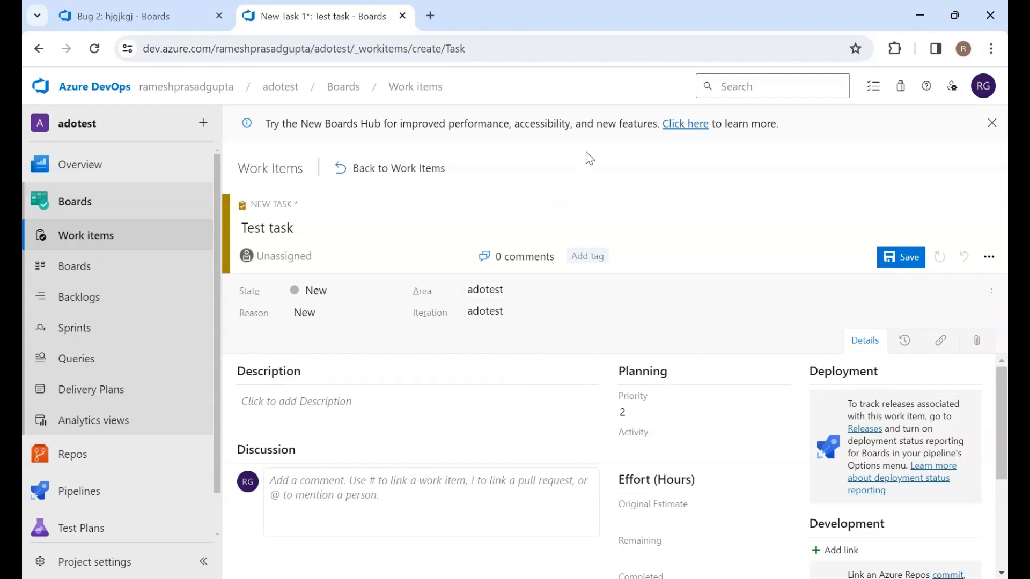
Review the task form's sections and save the new task
{"action": "scroll", "coordinate": [663, 385], "scroll_direction": "down", "scroll_amount": 2}
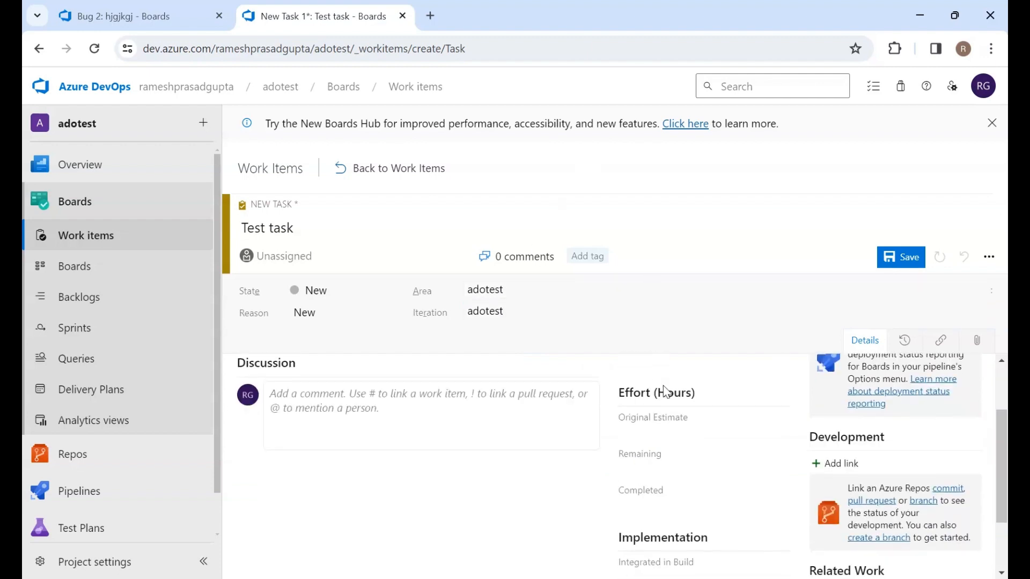
{"action": "scroll", "coordinate": [663, 385], "scroll_direction": "up", "scroll_amount": 2}
{"action": "scroll", "coordinate": [843, 515], "scroll_direction": "down", "scroll_amount": 4}
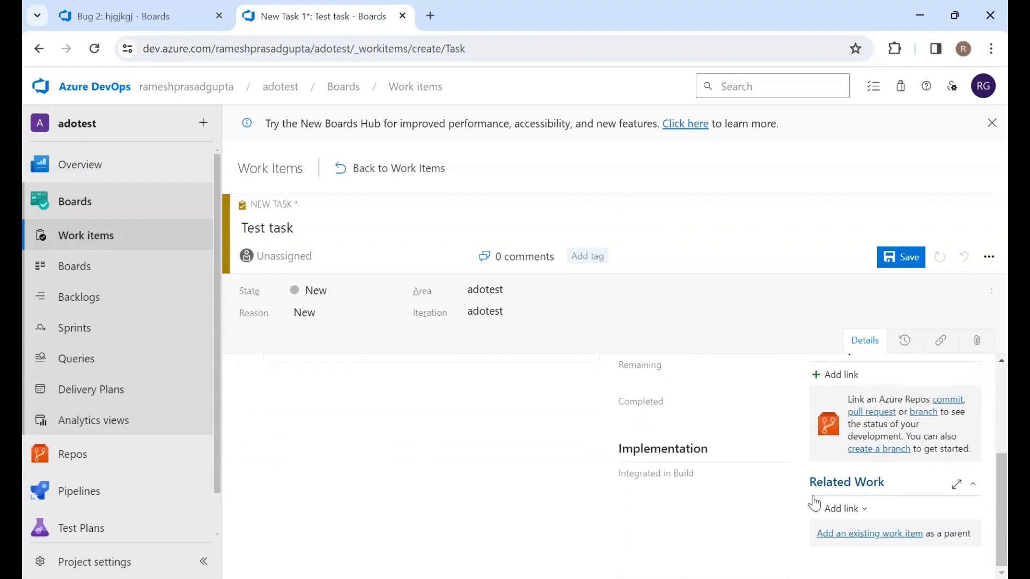
{"action": "scroll", "coordinate": [839, 571], "scroll_direction": "up", "scroll_amount": 3}
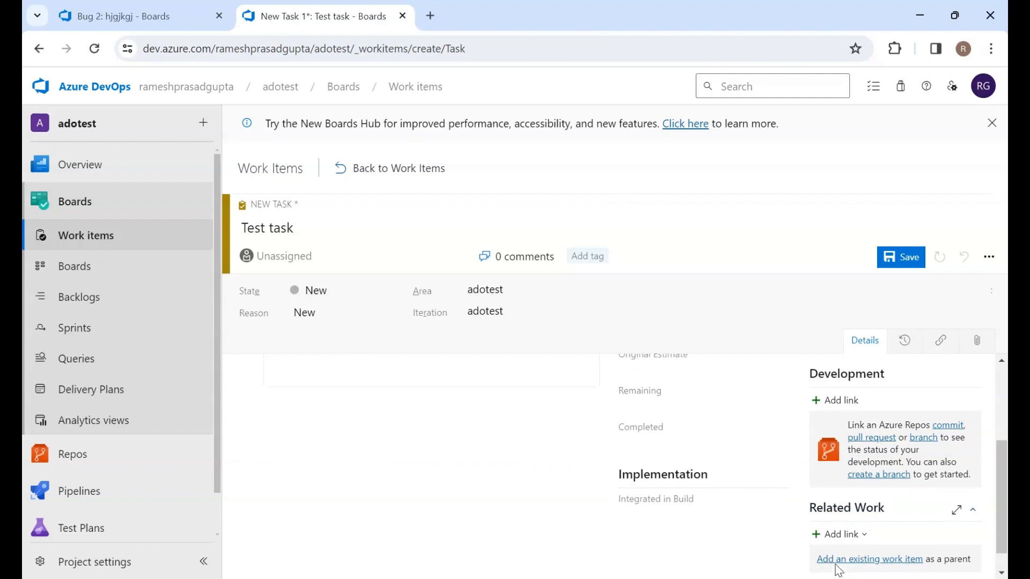
{"action": "scroll", "coordinate": [839, 571], "scroll_direction": "down", "scroll_amount": 3}
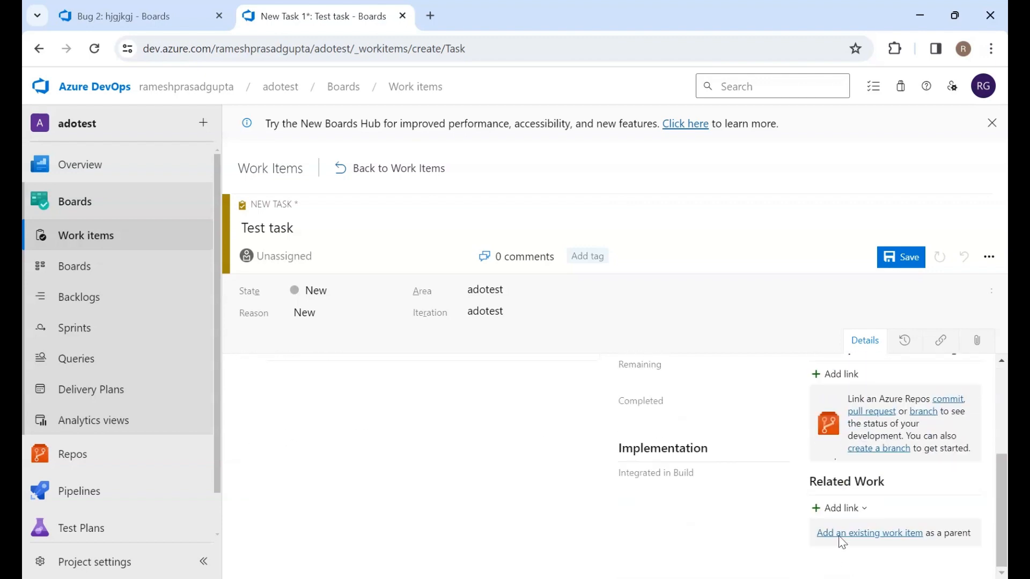
{"action": "left_click", "coordinate": [908, 264]}
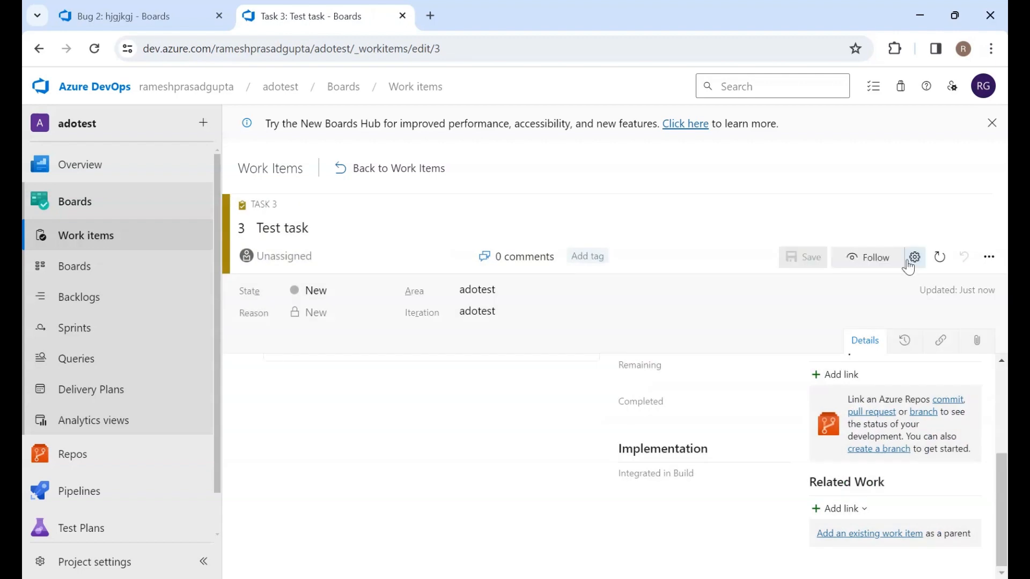
Return to the work items list and examine the adotest Team board with its team, backlog level and view options
{"action": "left_click", "coordinate": [395, 170]}
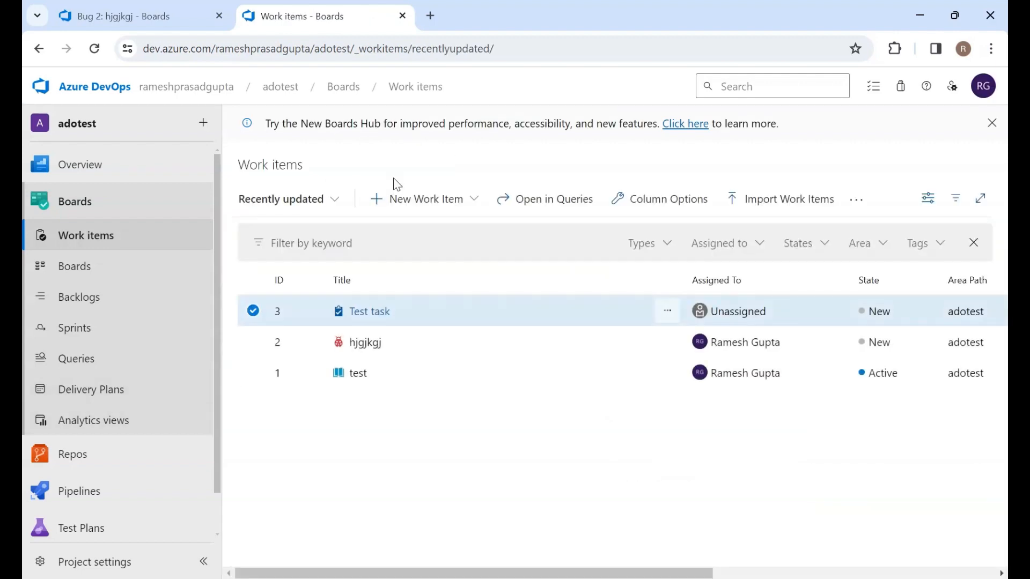
{"action": "left_click", "coordinate": [73, 274]}
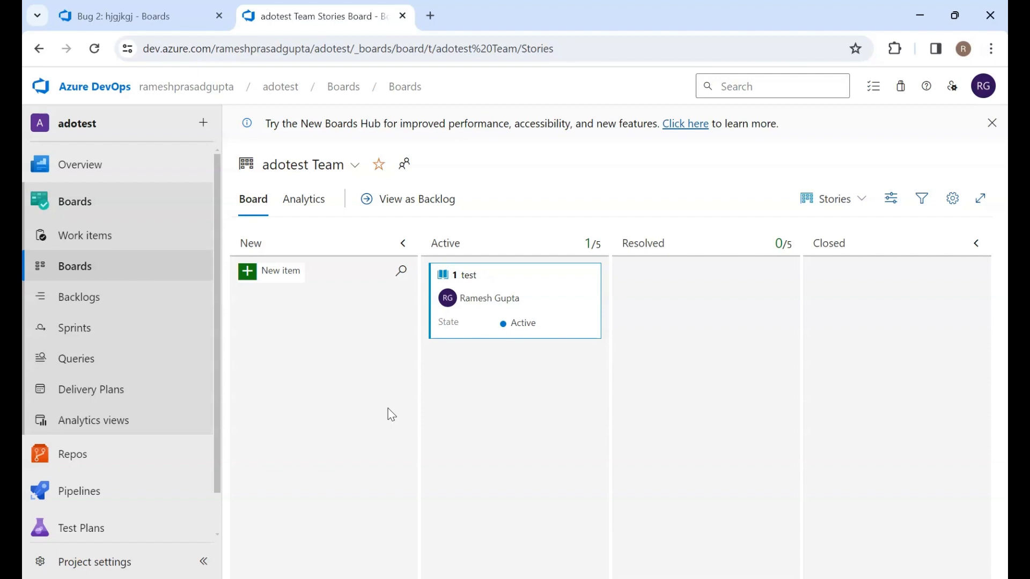
{"action": "left_click", "coordinate": [348, 167]}
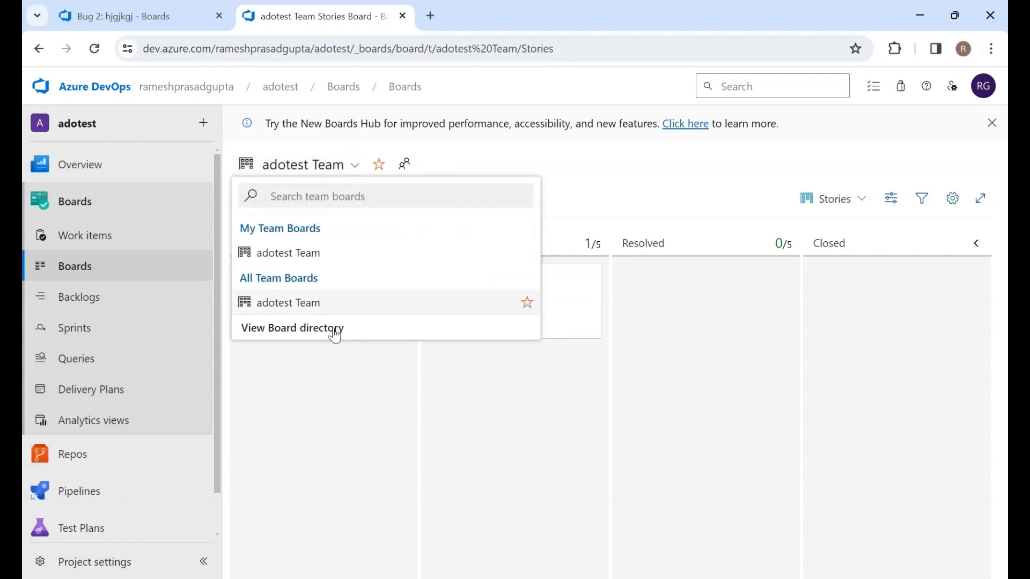
{"action": "left_click", "coordinate": [335, 446]}
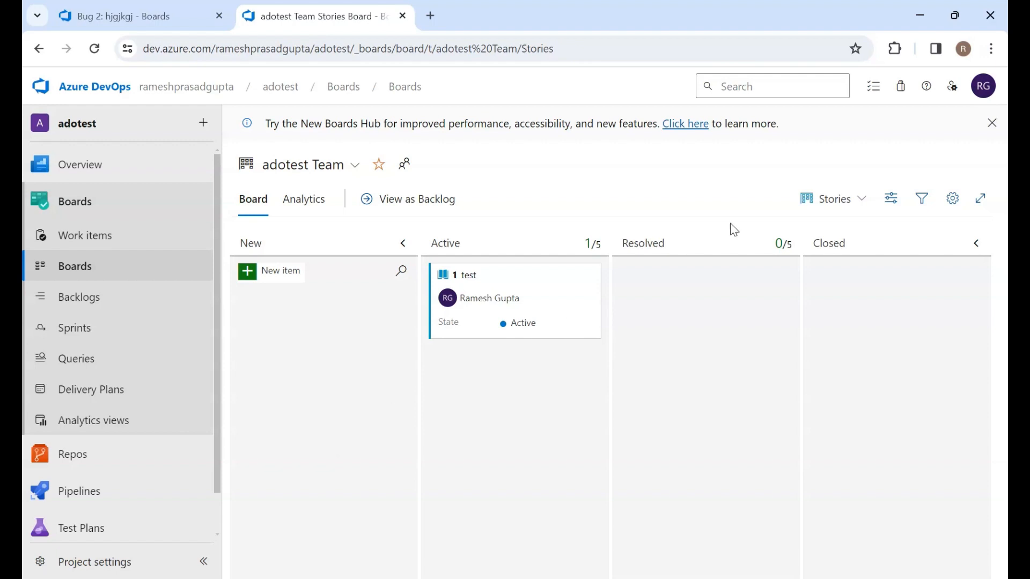
{"action": "left_click", "coordinate": [831, 210]}
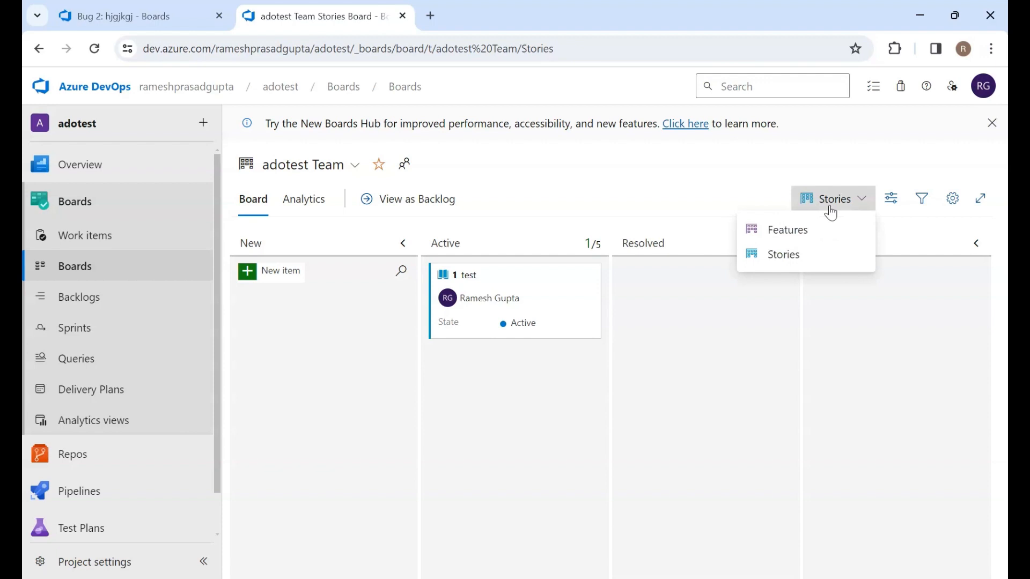
{"action": "left_click", "coordinate": [694, 324]}
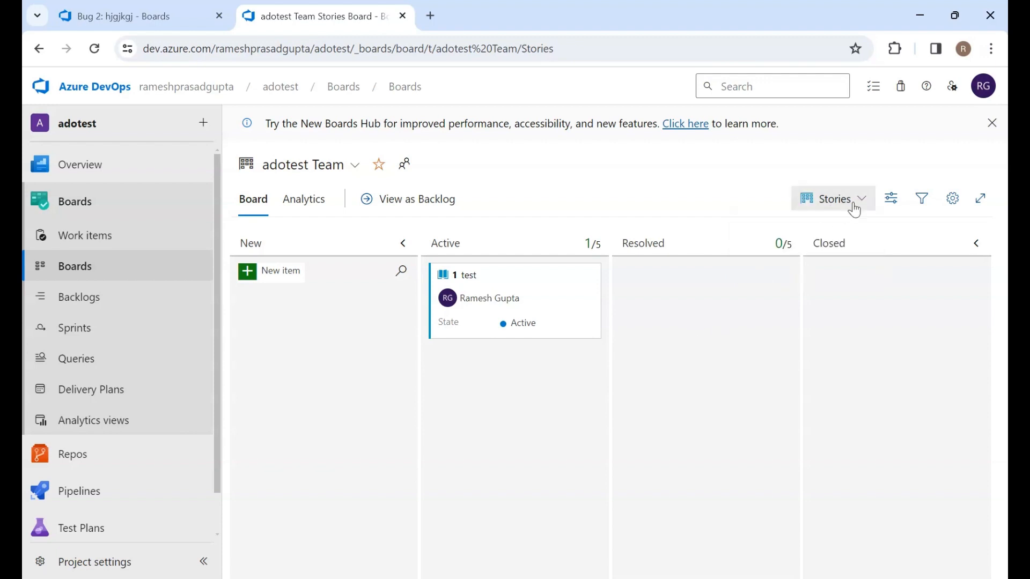
{"action": "left_click", "coordinate": [888, 201]}
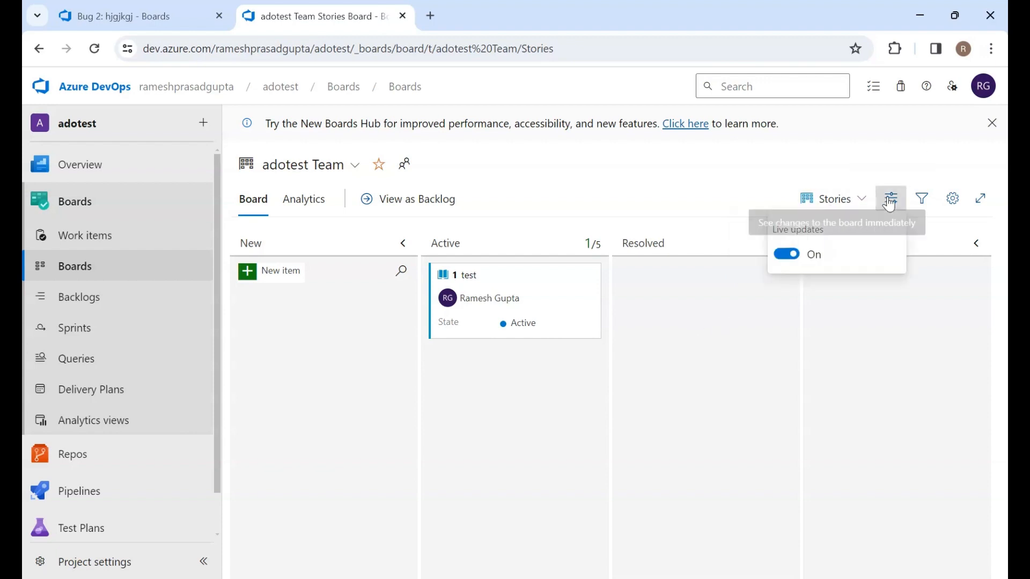
{"action": "left_click", "coordinate": [839, 349]}
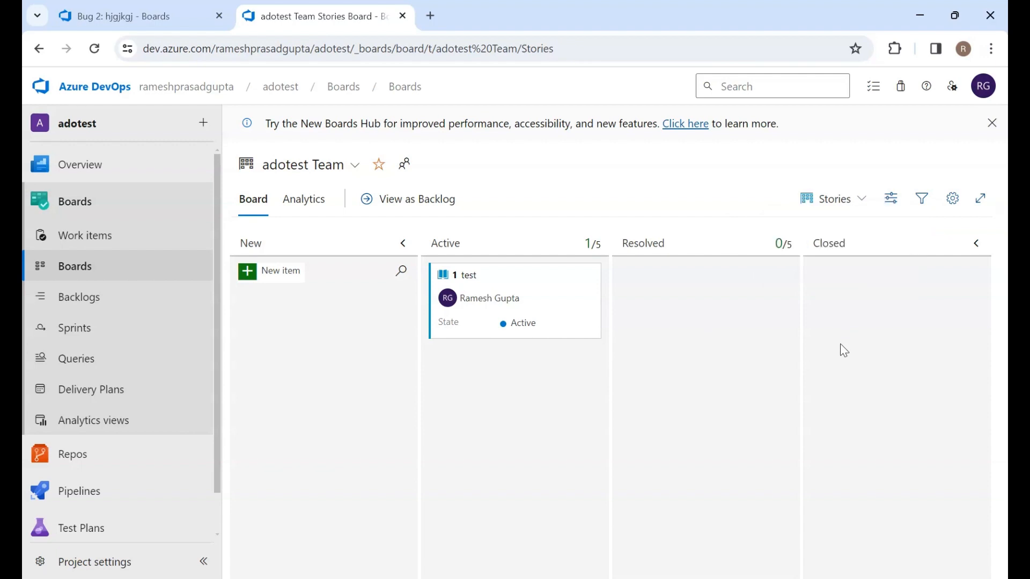
Review the board's card settings pages for fields, styles, tag colors, annotations and tests, then close without saving
{"action": "left_click", "coordinate": [948, 200]}
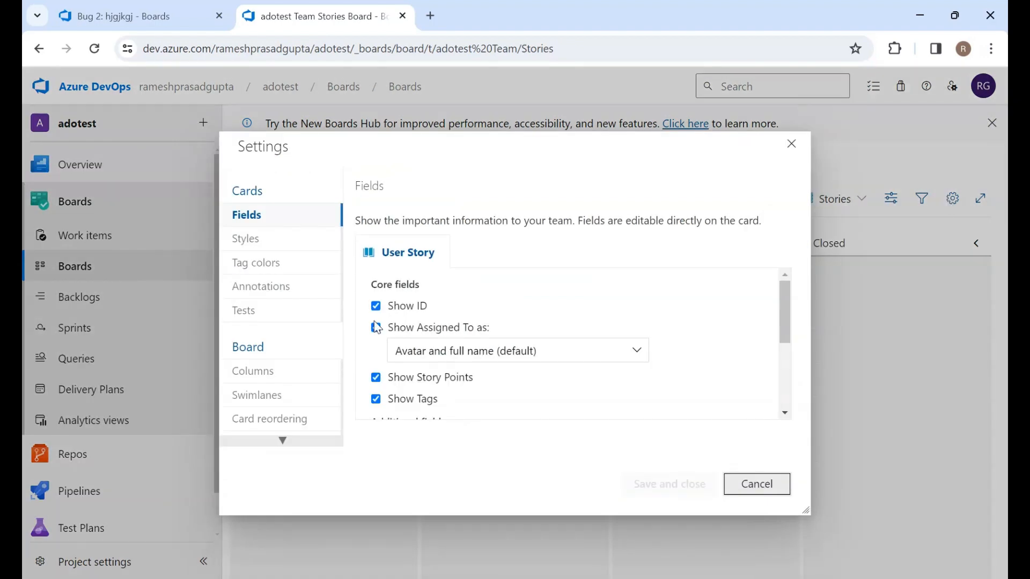
{"action": "scroll", "coordinate": [377, 327], "scroll_direction": "down", "scroll_amount": 3}
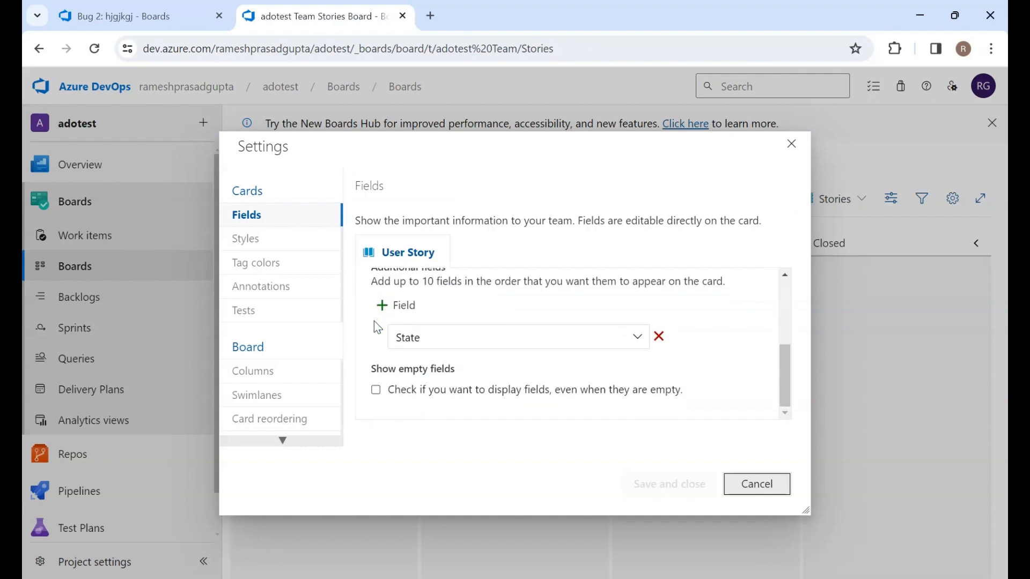
{"action": "scroll", "coordinate": [427, 321], "scroll_direction": "up", "scroll_amount": 4}
{"action": "scroll", "coordinate": [427, 322], "scroll_direction": "down", "scroll_amount": 4}
{"action": "scroll", "coordinate": [255, 369], "scroll_direction": "down", "scroll_amount": 3}
{"action": "scroll", "coordinate": [257, 369], "scroll_direction": "up", "scroll_amount": 3}
{"action": "left_click", "coordinate": [254, 242]}
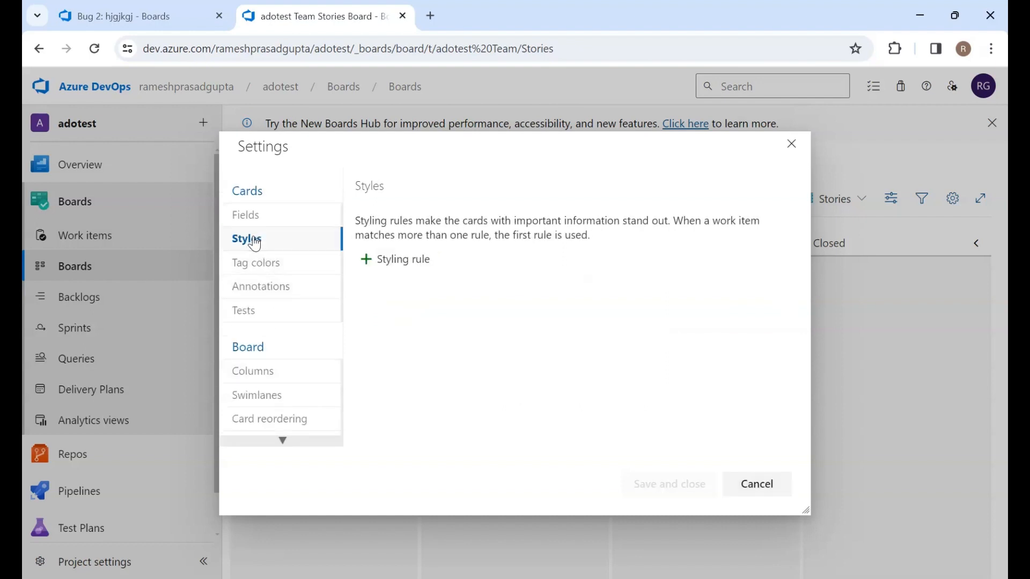
{"action": "left_click", "coordinate": [254, 264]}
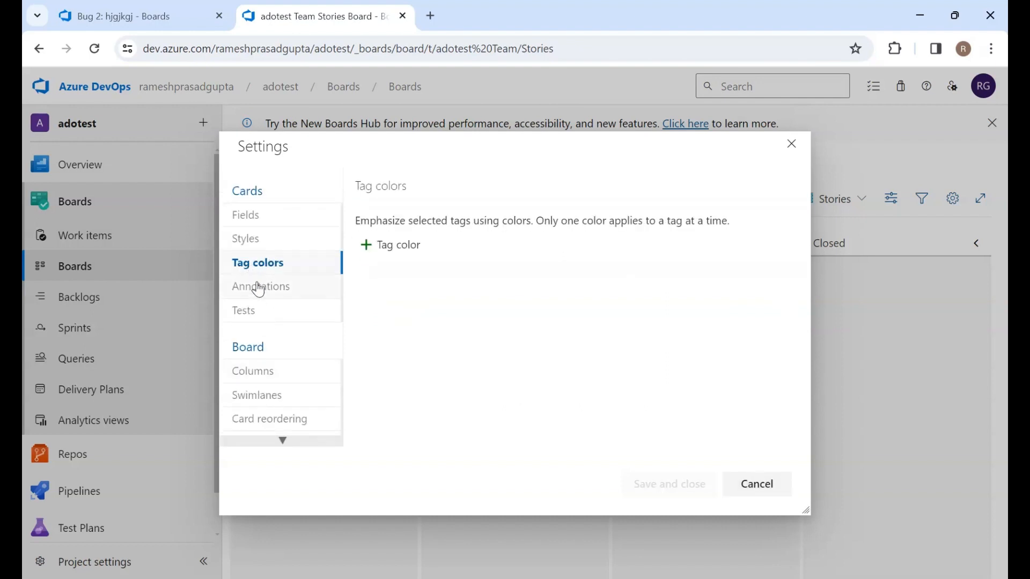
{"action": "left_click", "coordinate": [259, 289]}
{"action": "left_click", "coordinate": [256, 312]}
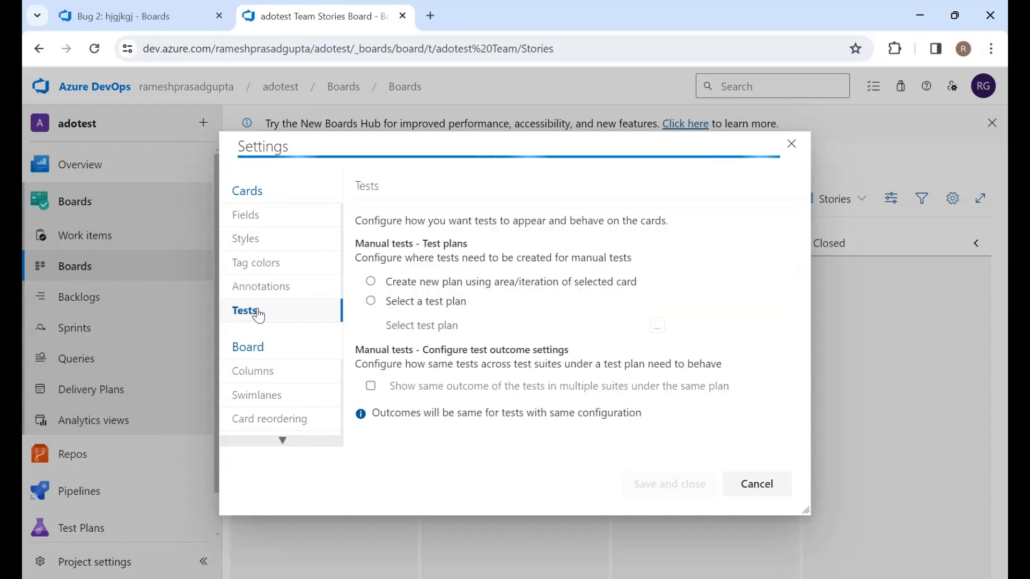
{"action": "left_click", "coordinate": [769, 488]}
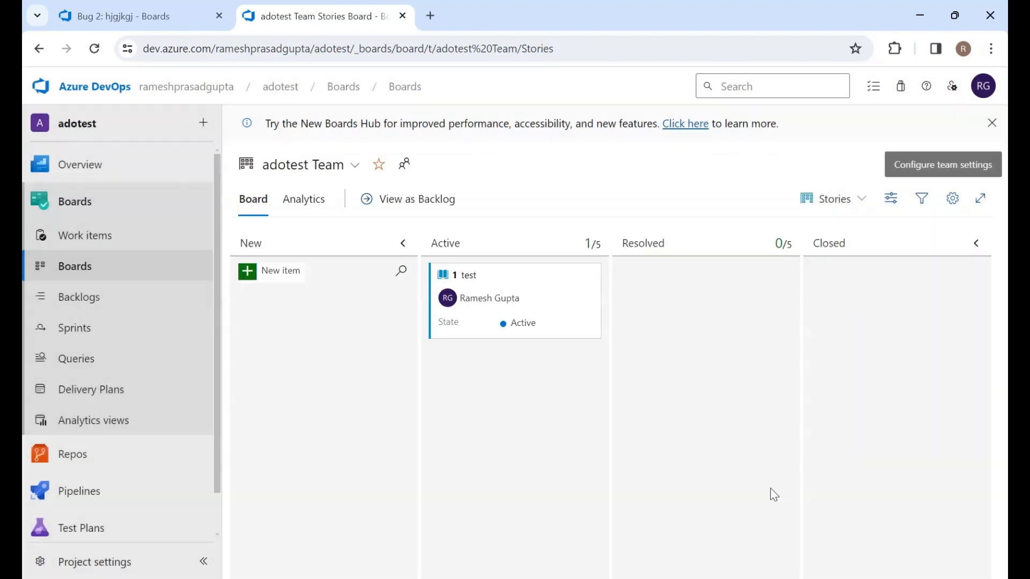
Add a new item titled adding test cases to the New column of the board
{"action": "left_click", "coordinate": [271, 273]}
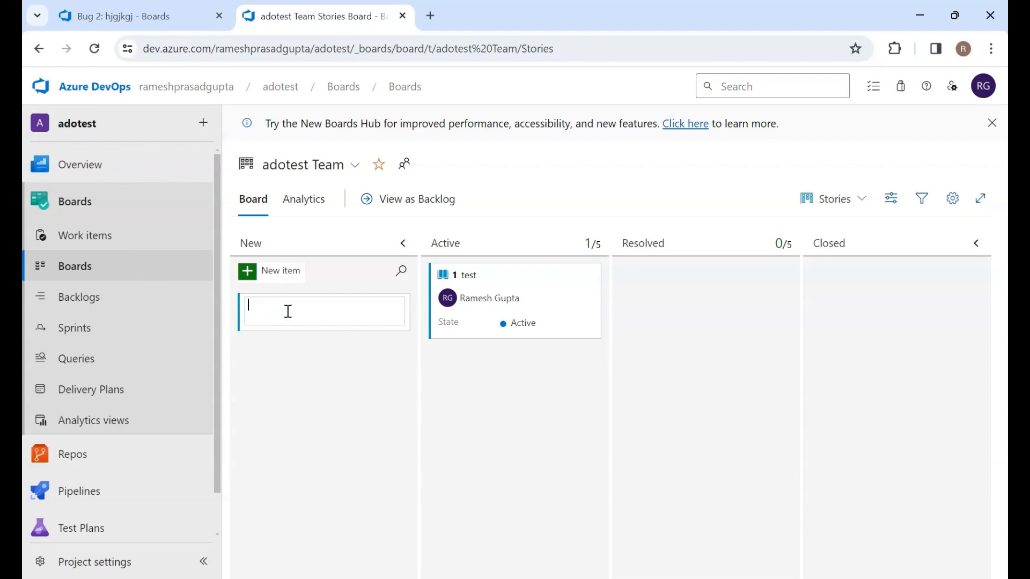
{"action": "type", "text": "adding test cases"}
{"action": "left_click", "coordinate": [329, 412]}
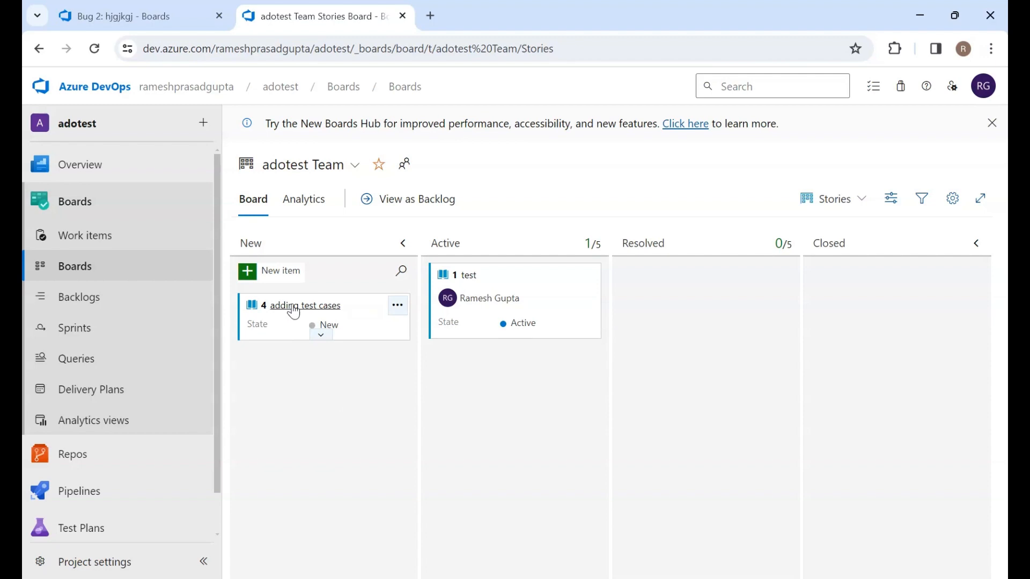
Move the adding test cases card through Active and Resolved into Closed
{"action": "left_click_drag", "start_coordinate": [331, 330], "coordinate": [487, 380]}
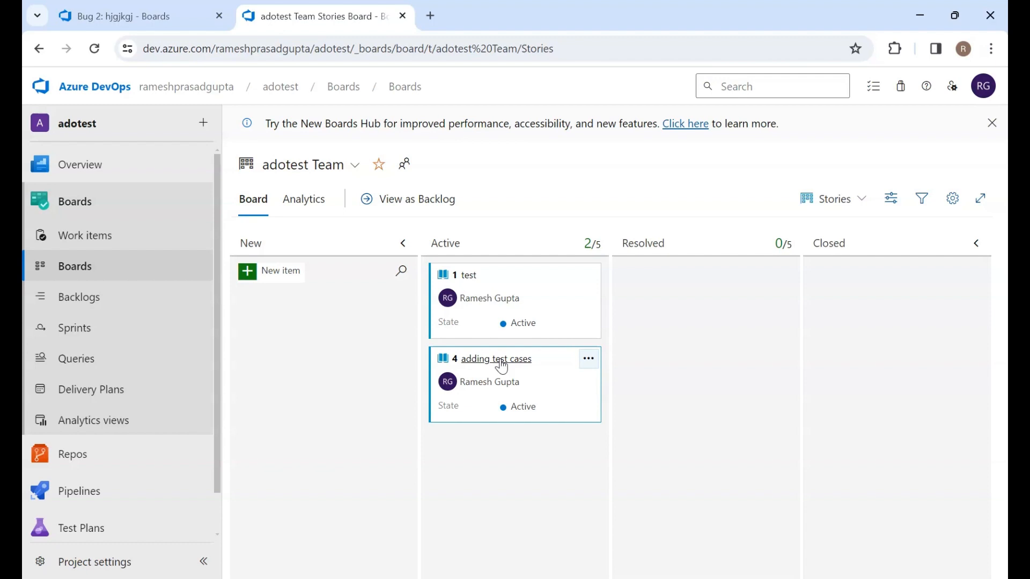
{"action": "left_click_drag", "start_coordinate": [504, 359], "coordinate": [694, 384]}
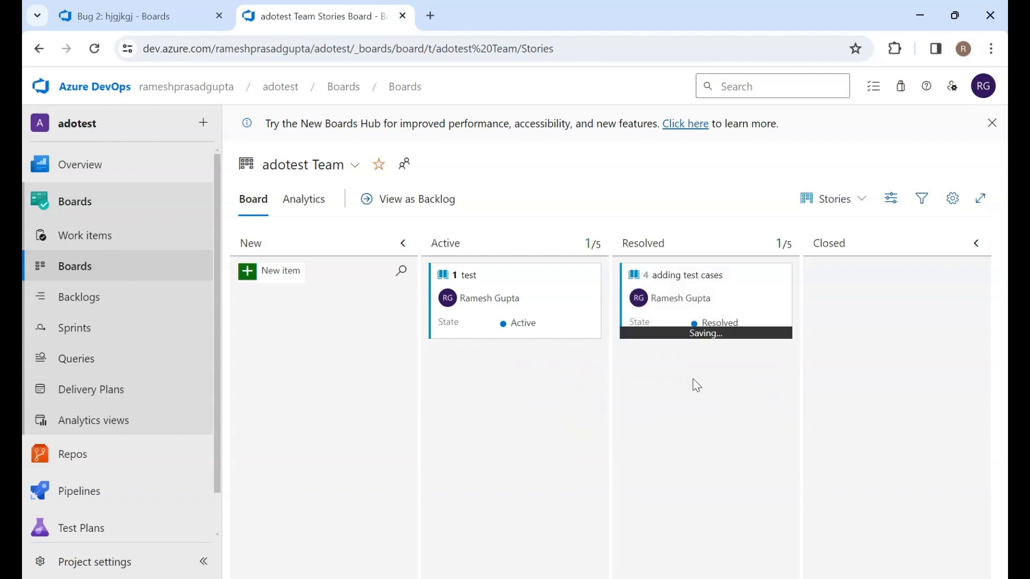
{"action": "left_click_drag", "start_coordinate": [695, 278], "coordinate": [874, 293]}
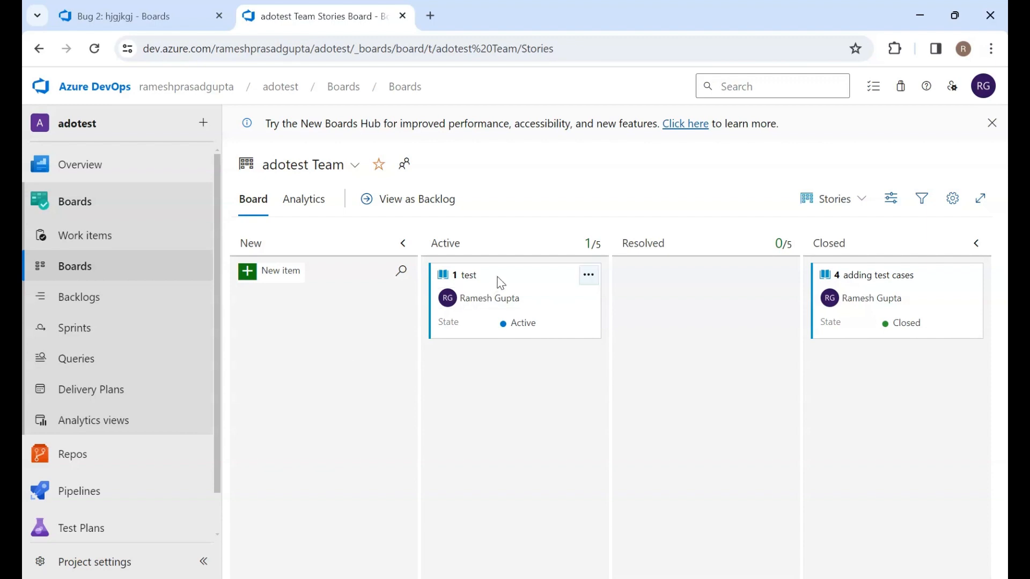
Move the test card to Closed and back to Active
{"action": "left_click_drag", "start_coordinate": [501, 283], "coordinate": [880, 370]}
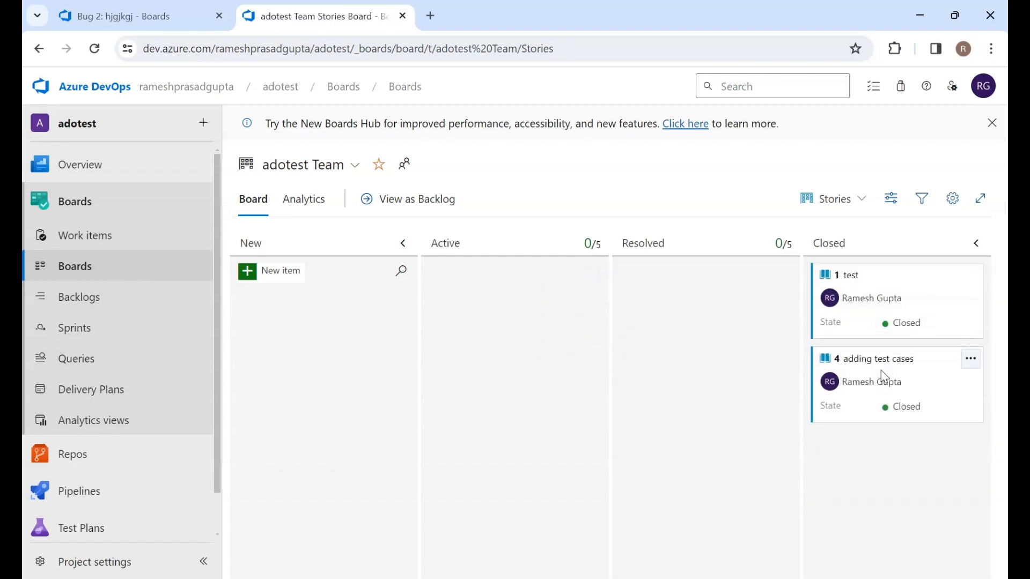
{"action": "left_click_drag", "start_coordinate": [890, 283], "coordinate": [528, 292]}
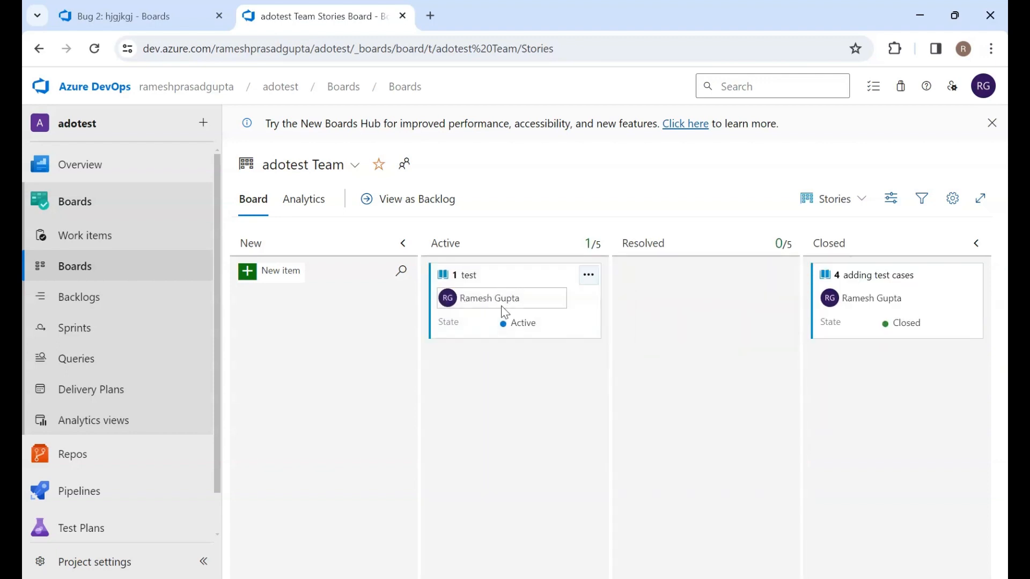
Move the test story to the current Sprint 1 iteration
{"action": "left_click", "coordinate": [588, 276]}
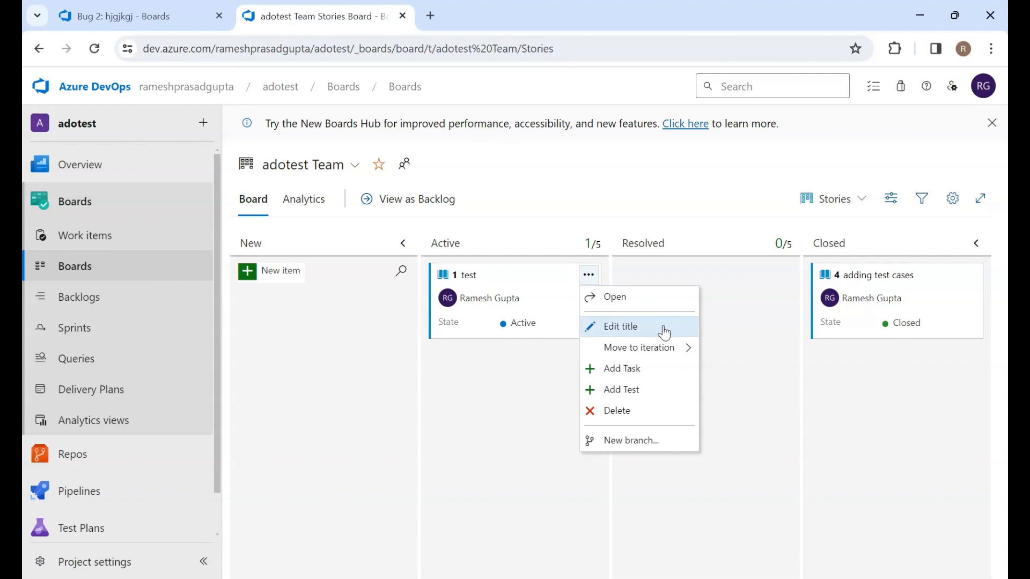
{"action": "mouse_move", "coordinate": [657, 349]}
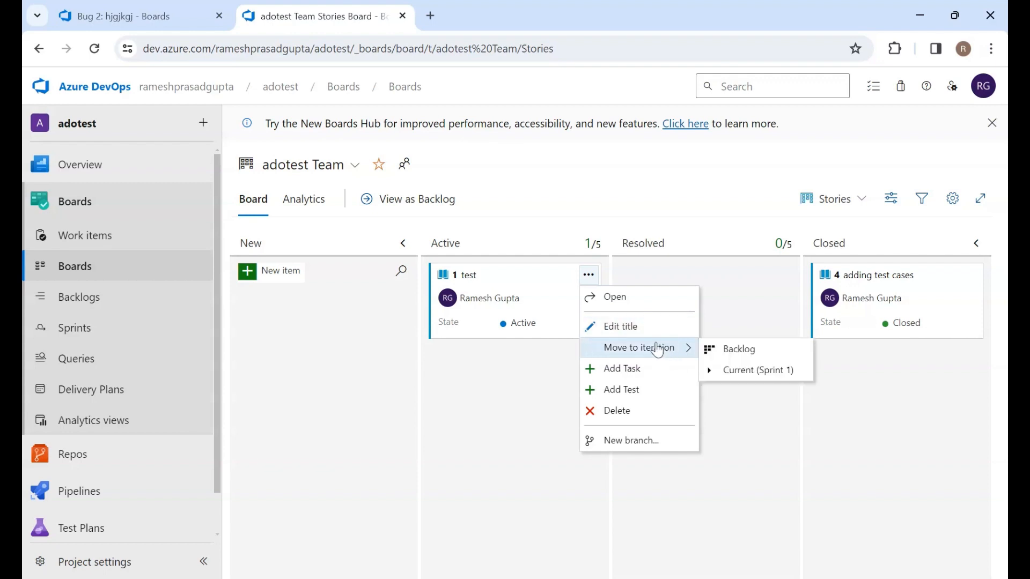
{"action": "left_click", "coordinate": [768, 373]}
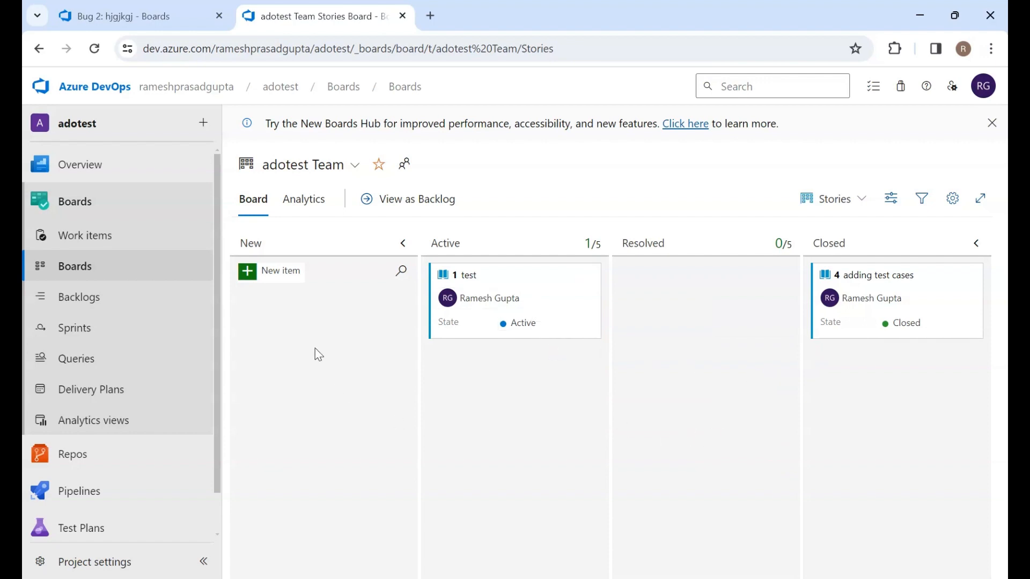
Open the team's Stories backlog with its sprint planning pane
{"action": "left_click", "coordinate": [71, 299]}
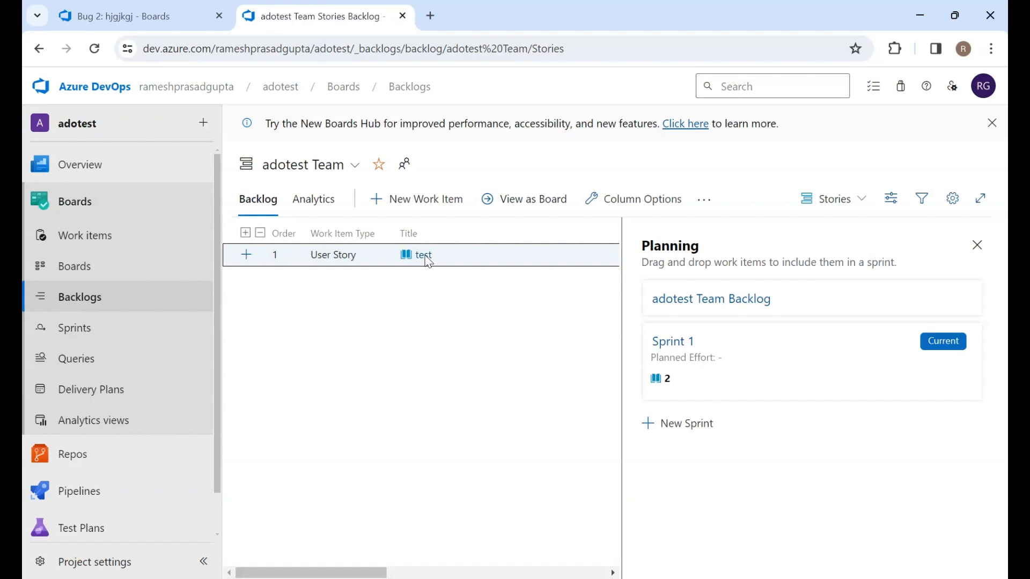
{"action": "left_click", "coordinate": [518, 89]}
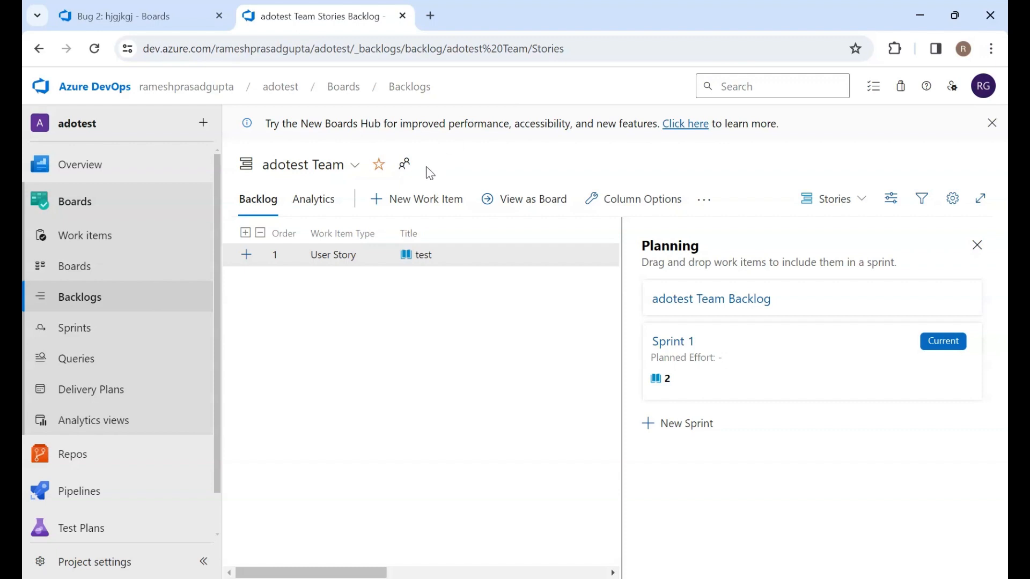
{"action": "left_click", "coordinate": [318, 259]}
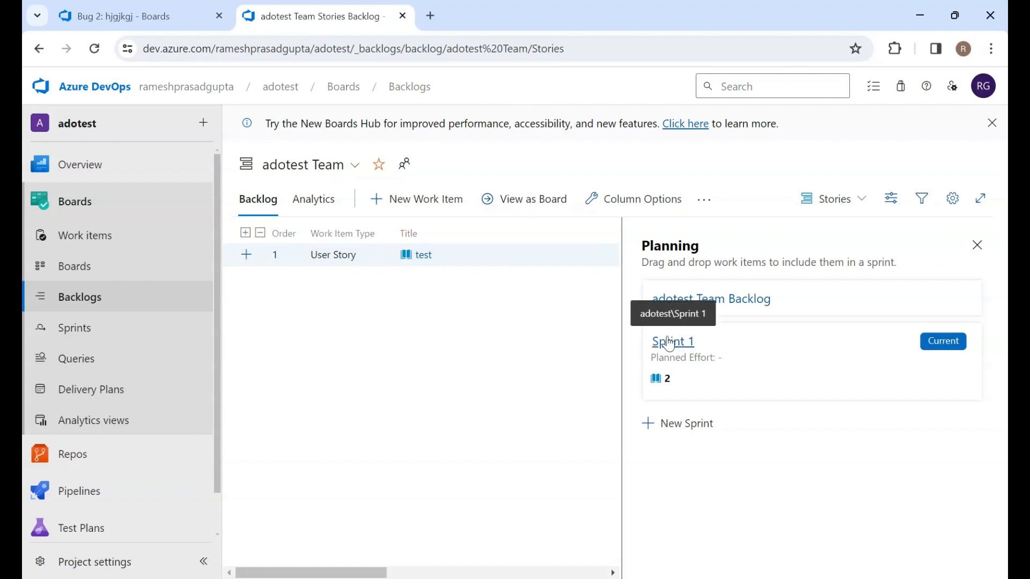
{"action": "left_click", "coordinate": [676, 424]}
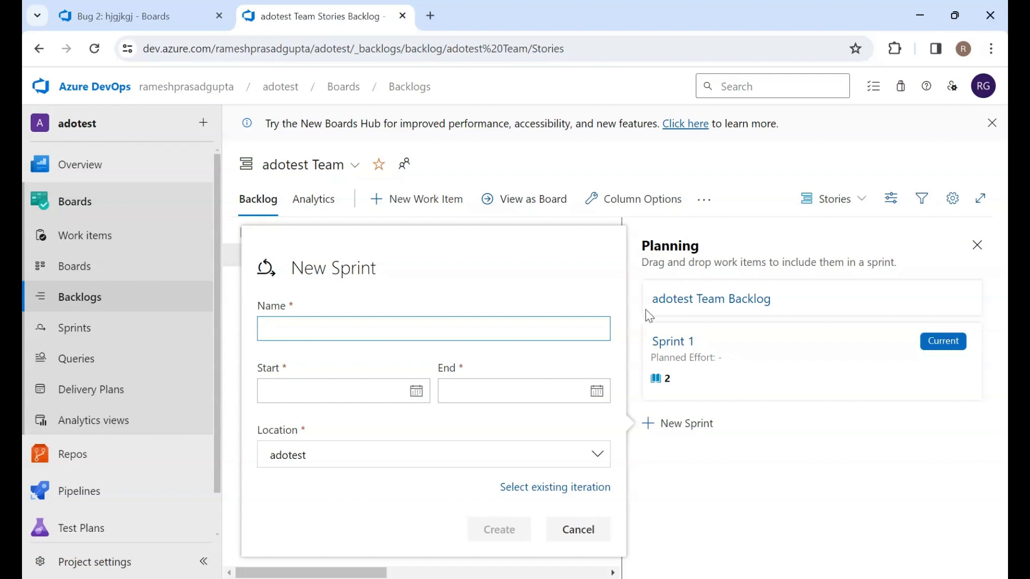
{"action": "left_click", "coordinate": [701, 491]}
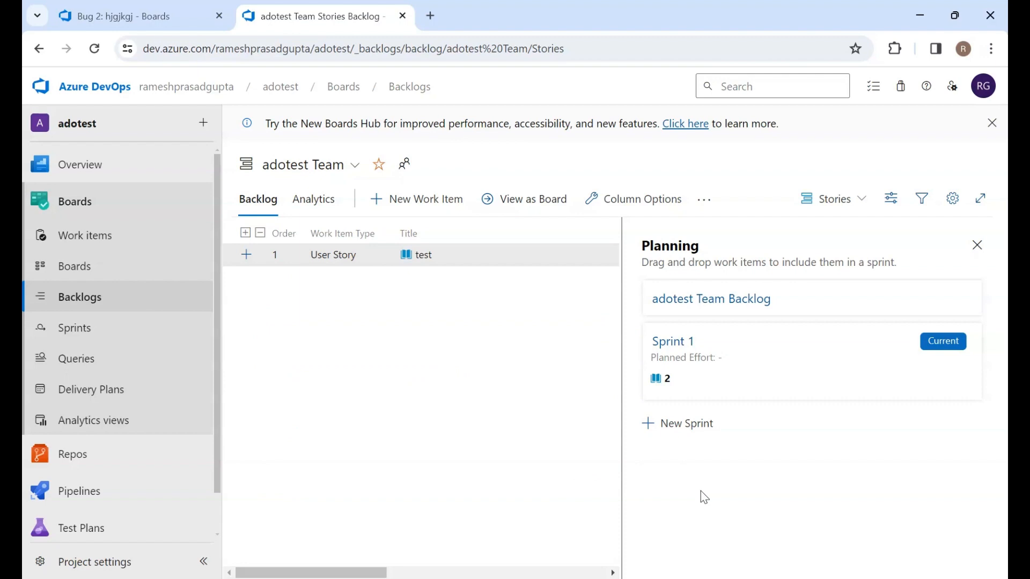
{"action": "left_click", "coordinate": [683, 423]}
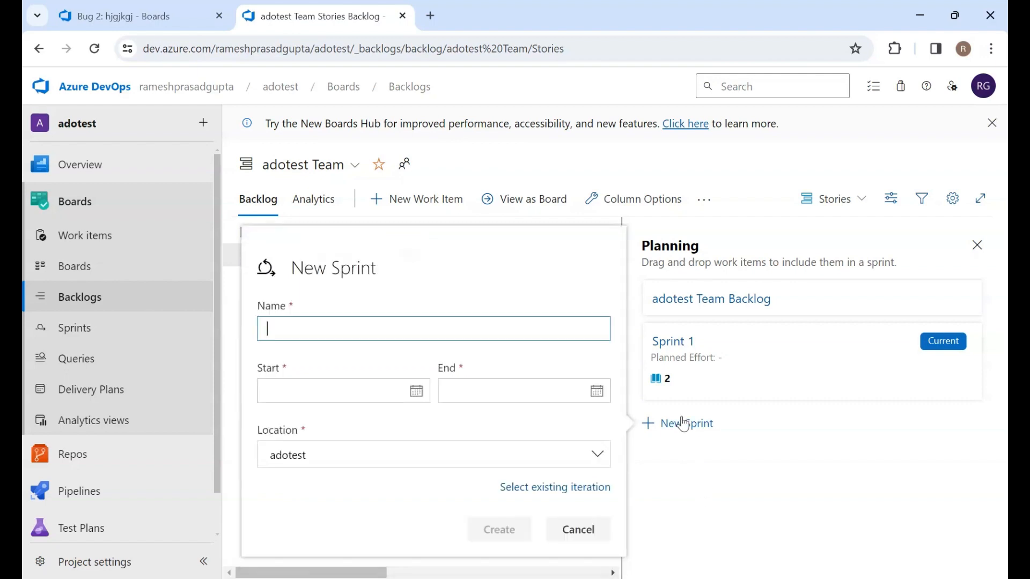
{"action": "left_click", "coordinate": [682, 500]}
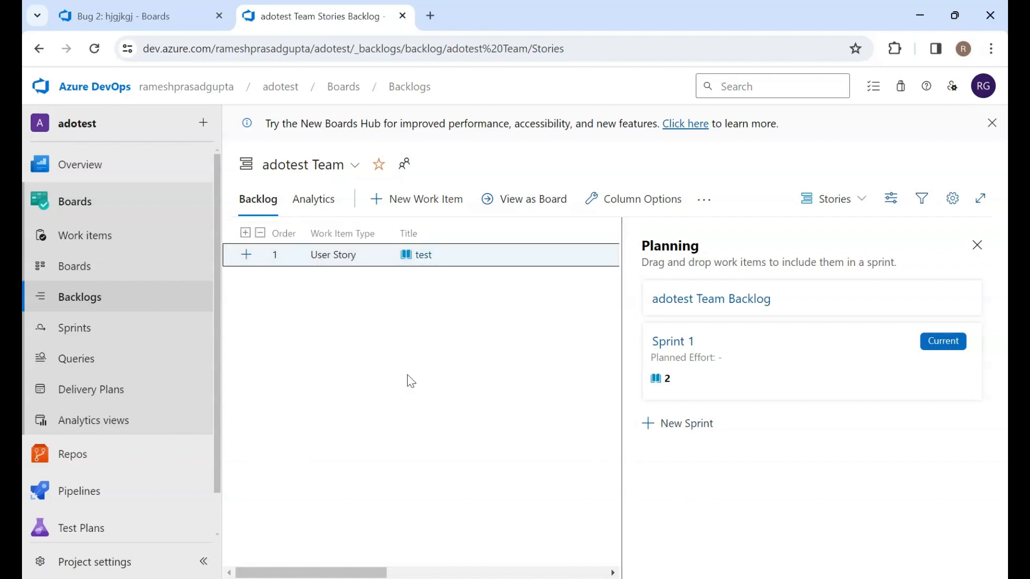
{"action": "left_click", "coordinate": [427, 202]}
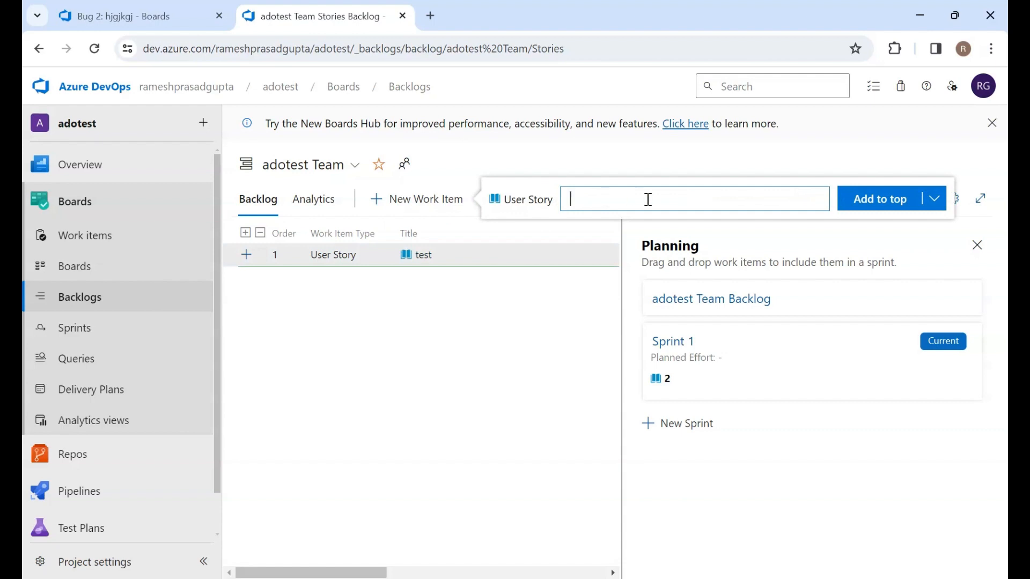
{"action": "left_click", "coordinate": [446, 346]}
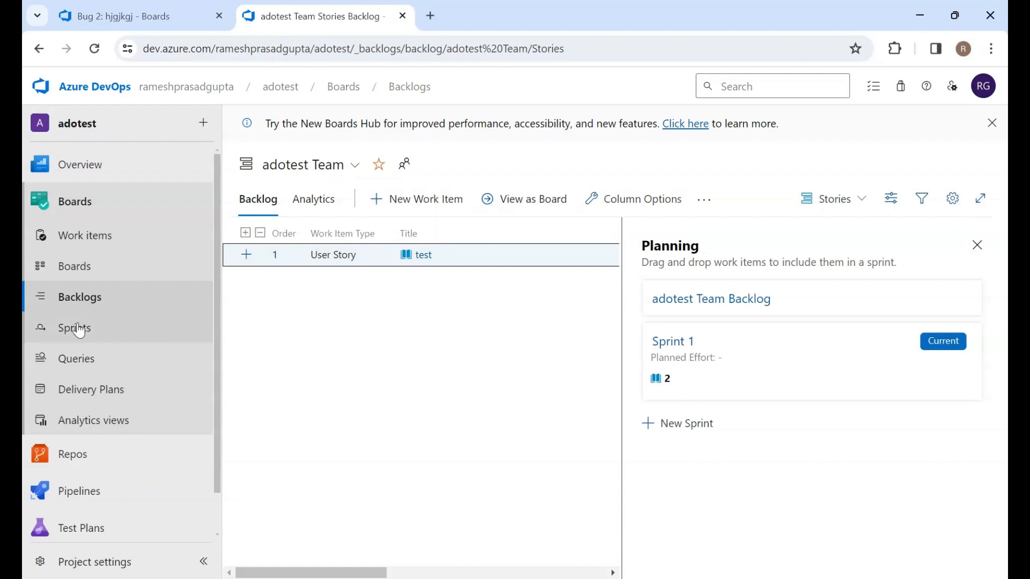
Go to the Sprints taskboard and start a new sprint named sprint2
{"action": "left_click", "coordinate": [78, 329]}
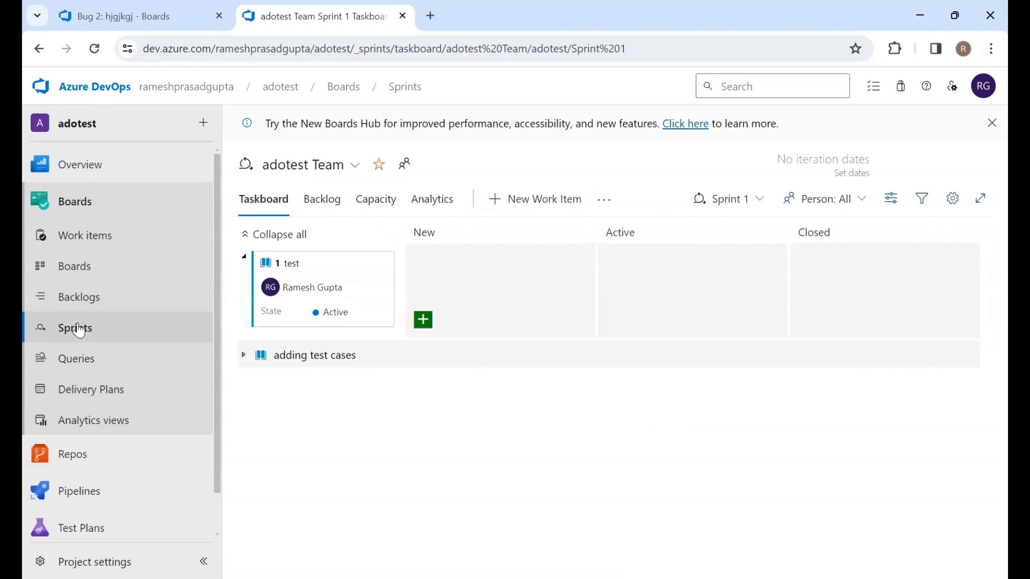
{"action": "left_click", "coordinate": [748, 199]}
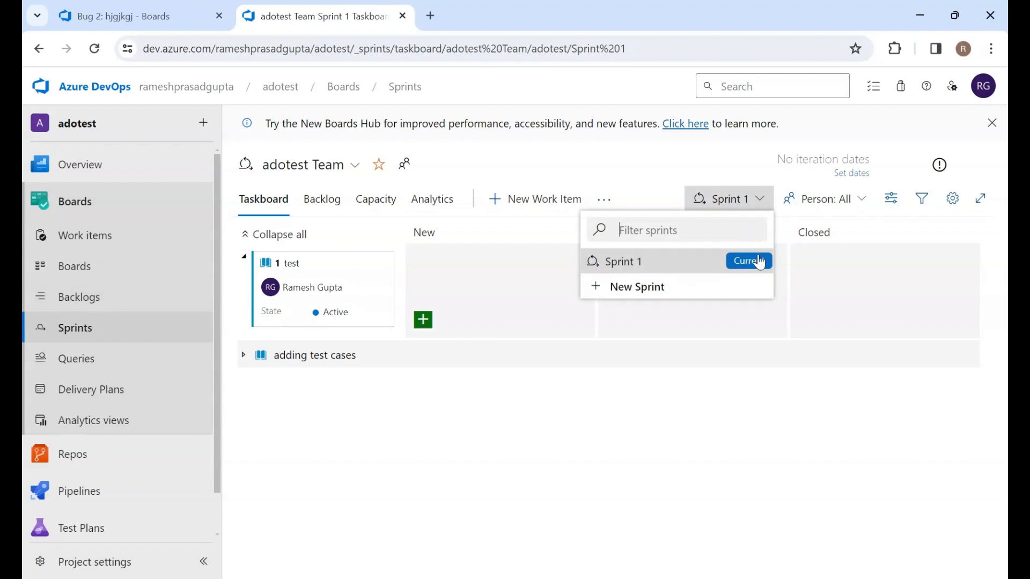
{"action": "left_click", "coordinate": [637, 294]}
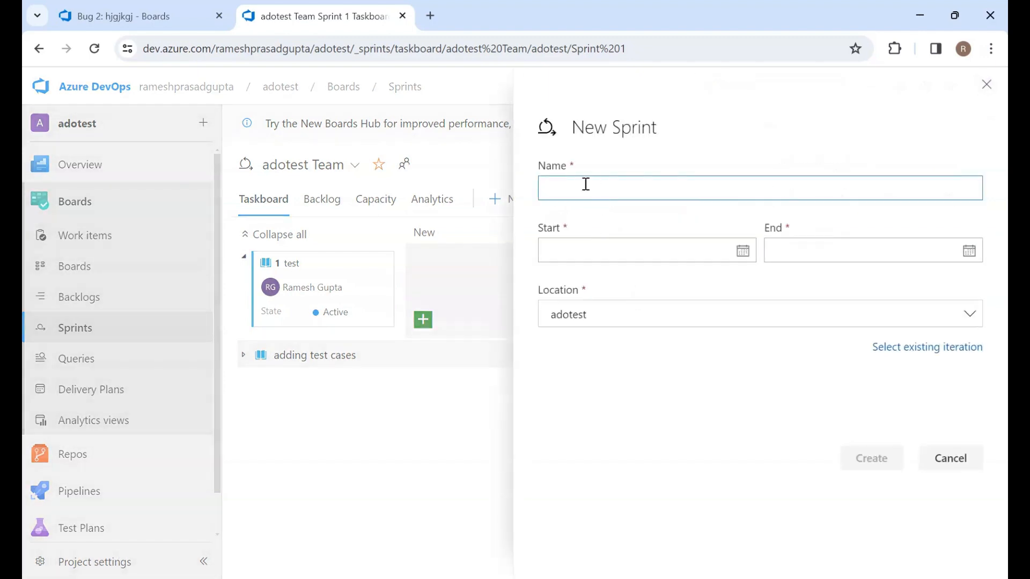
{"action": "type", "text": "sprint2"}
Set sprint2's dates from 01/04/2024 to 15/04/2024 under adotest and create it
{"action": "left_click", "coordinate": [745, 253]}
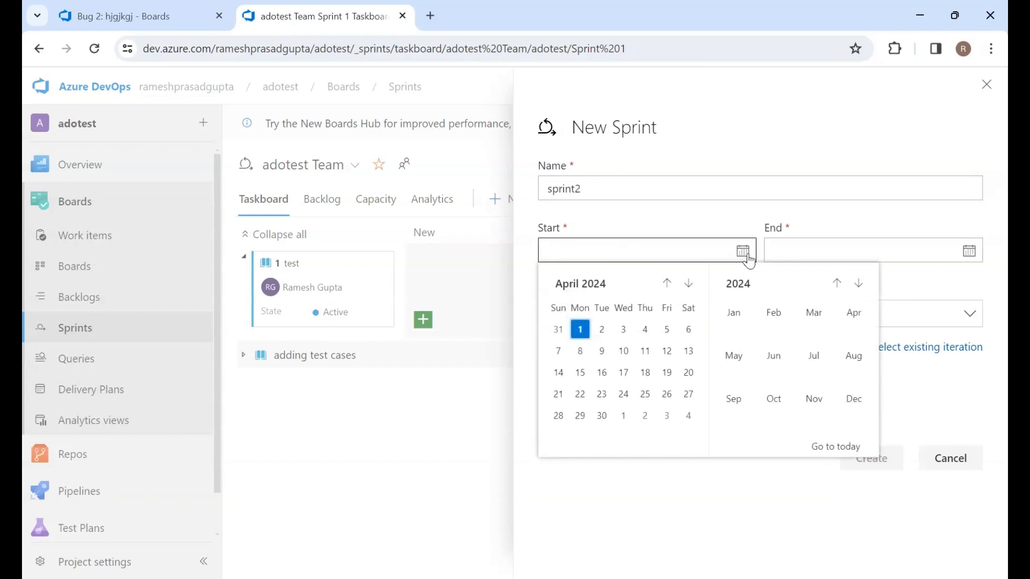
{"action": "left_click", "coordinate": [580, 330]}
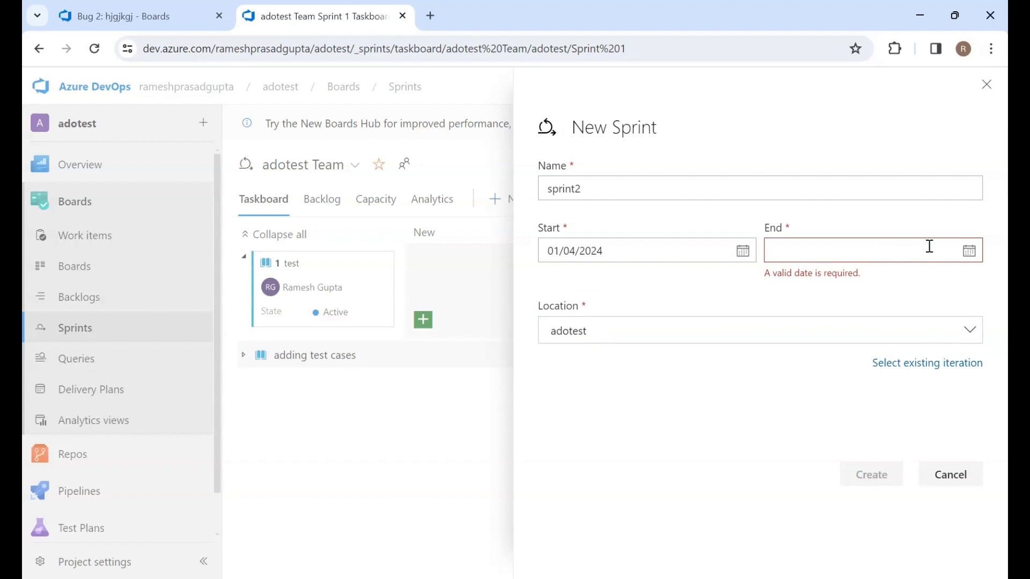
{"action": "left_click", "coordinate": [972, 251]}
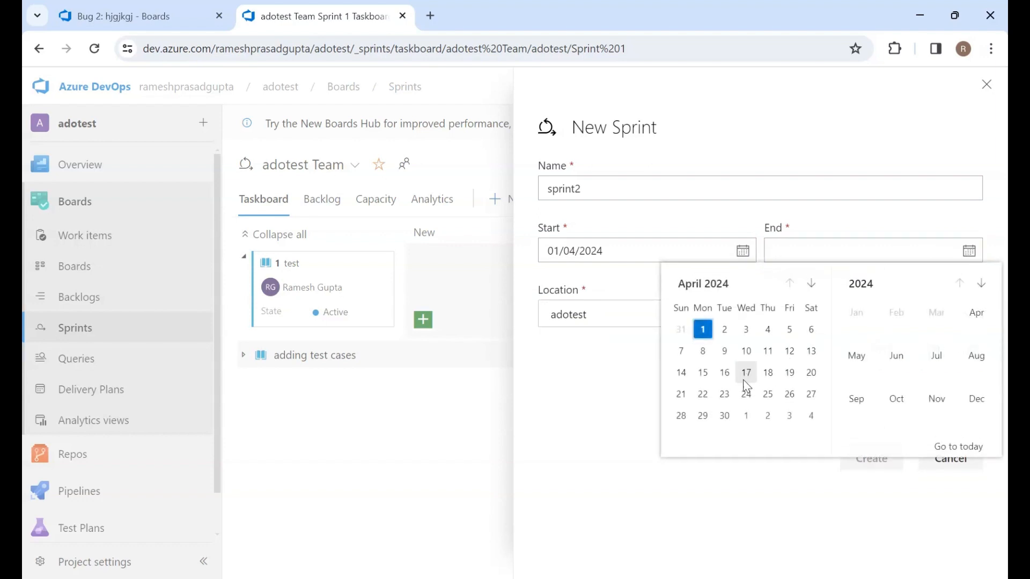
{"action": "left_click", "coordinate": [702, 372]}
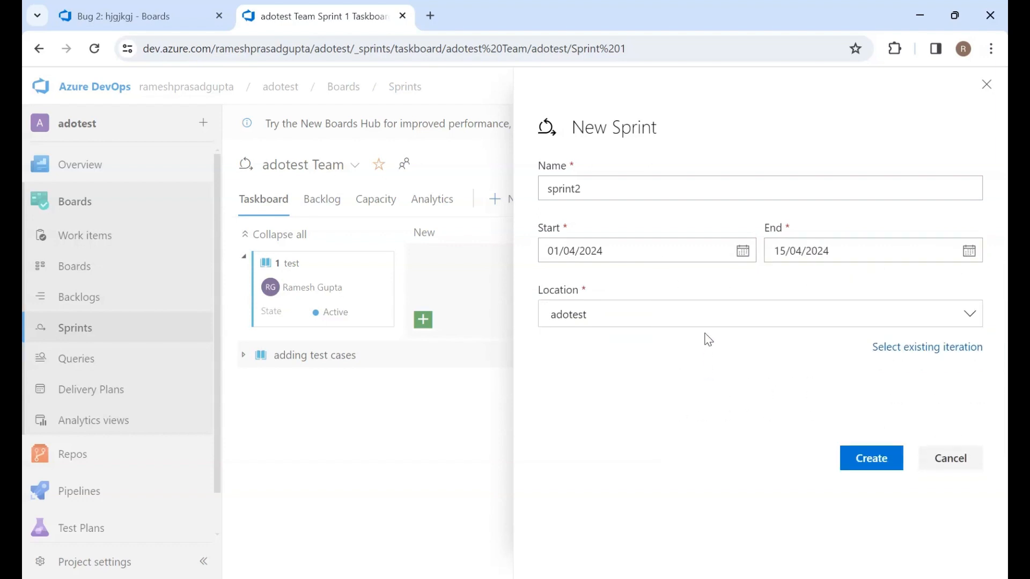
{"action": "left_click", "coordinate": [763, 314]}
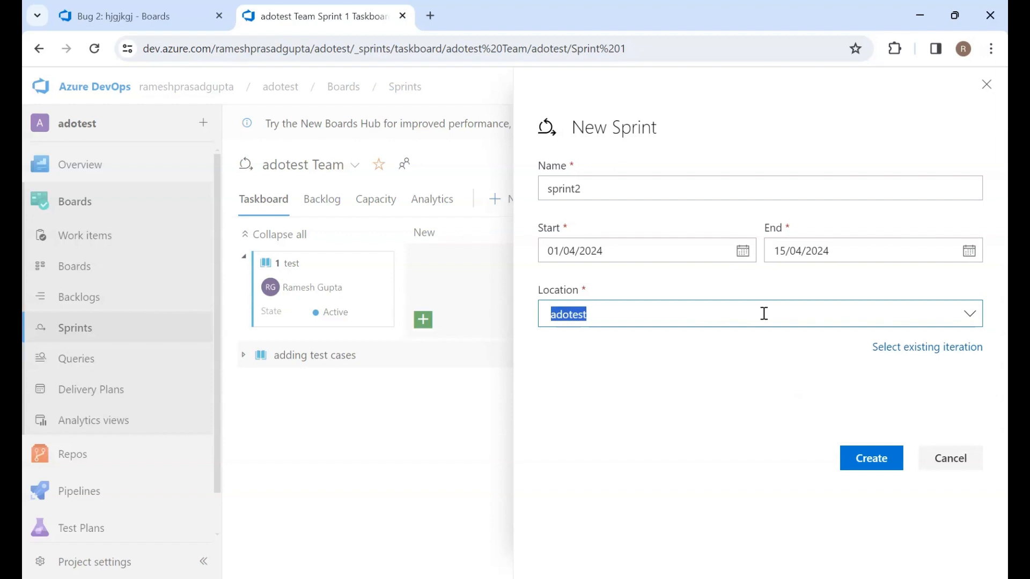
{"action": "left_click", "coordinate": [868, 461]}
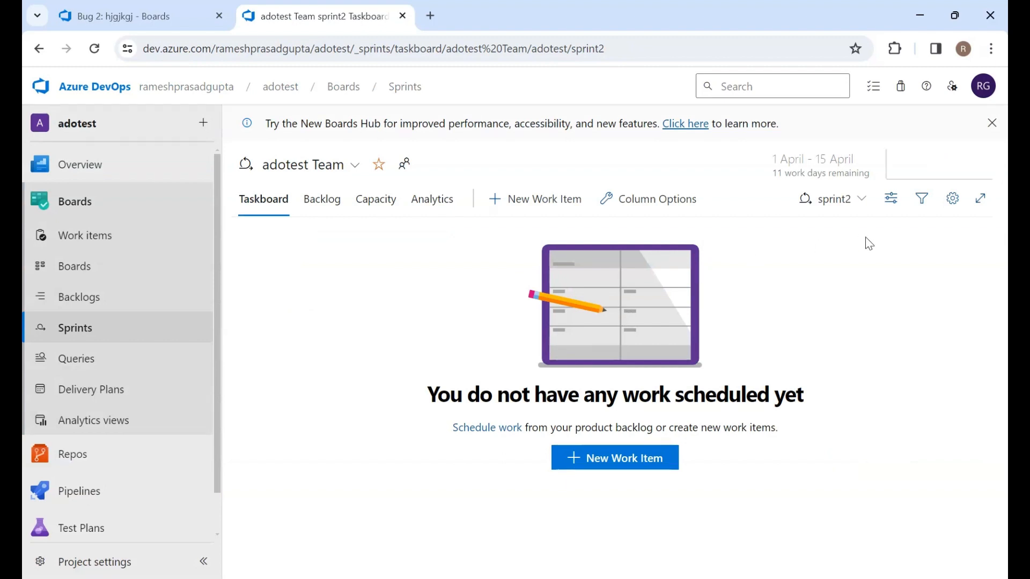
Create a new user story titled "new user story" in sprint2 and save it
{"action": "left_click", "coordinate": [623, 465]}
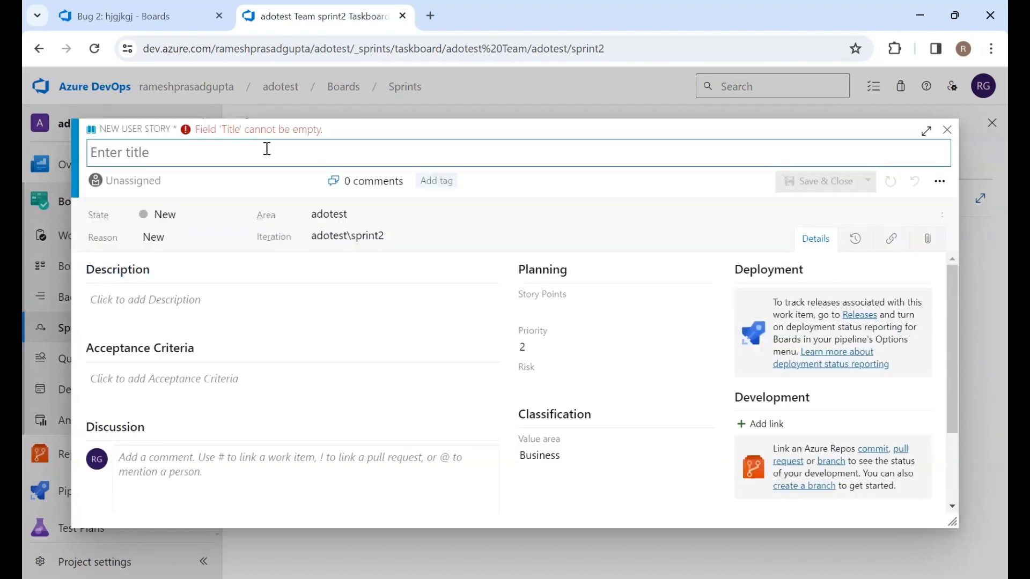
{"action": "type", "text": "new user "}
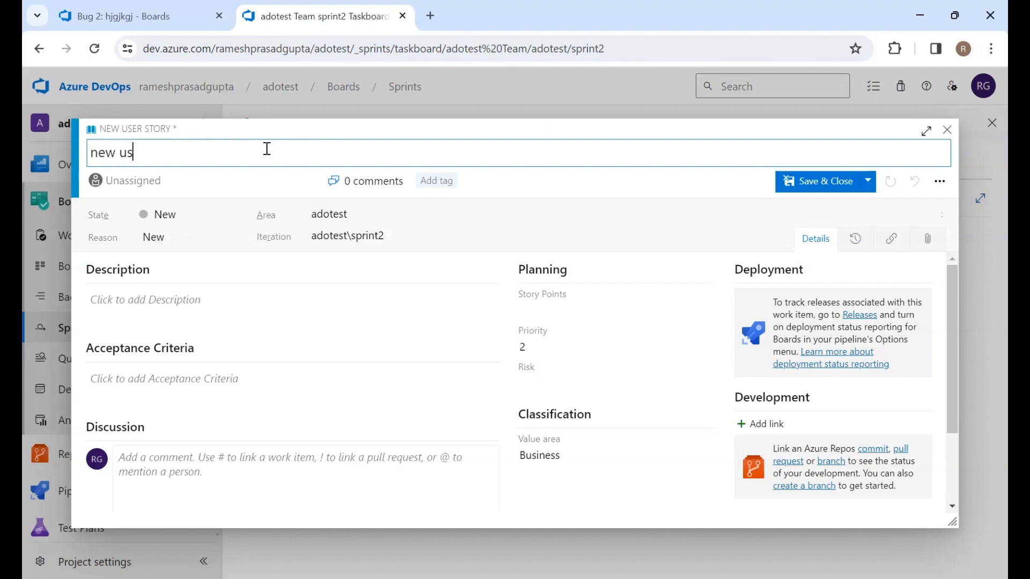
{"action": "type", "text": "story"}
{"action": "left_click", "coordinate": [848, 189]}
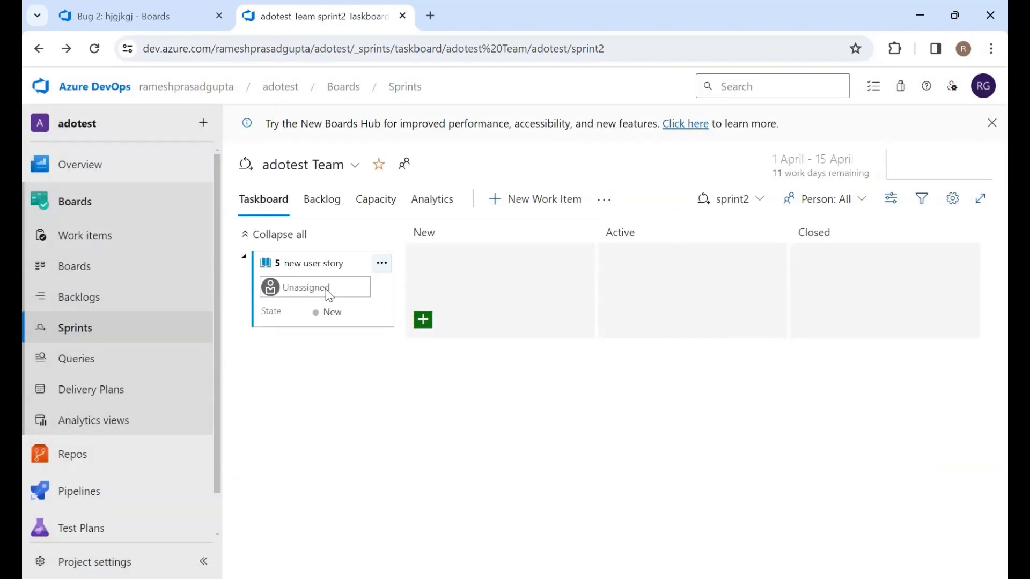
Open the new user story's form to review its details, then close it
{"action": "left_click", "coordinate": [382, 264]}
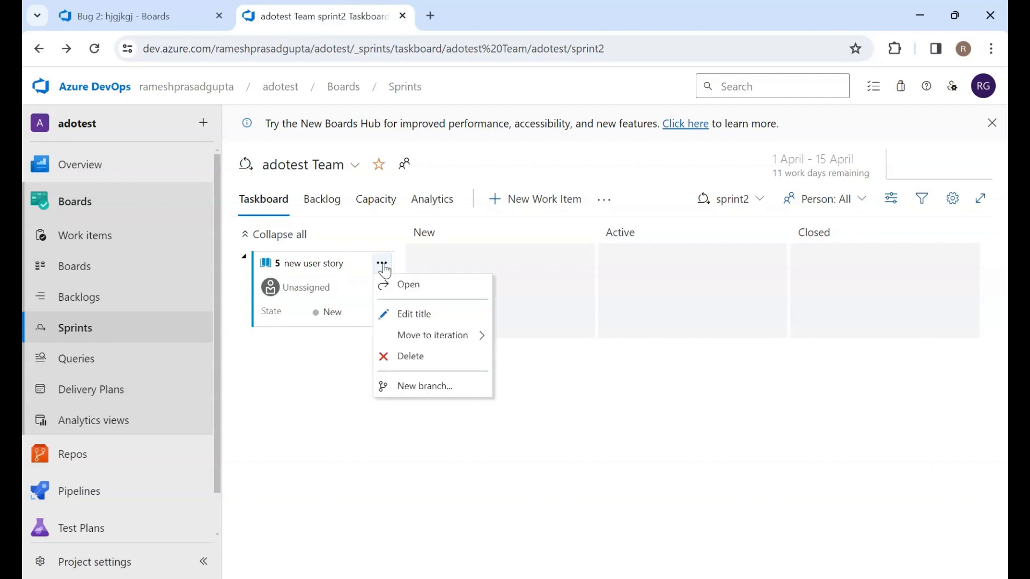
{"action": "left_click", "coordinate": [408, 285]}
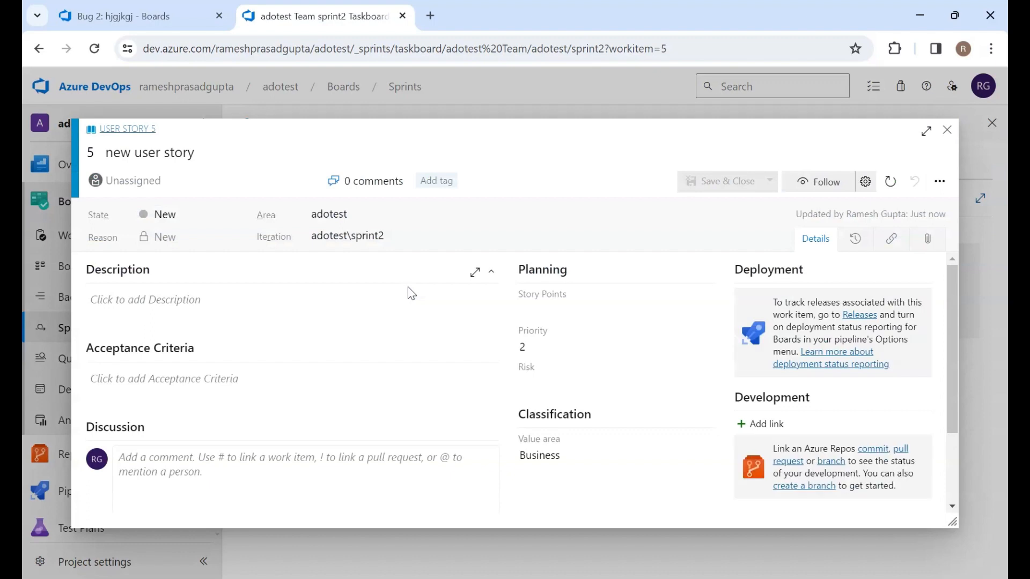
{"action": "scroll", "coordinate": [410, 292], "scroll_direction": "down", "scroll_amount": 2}
{"action": "scroll", "coordinate": [410, 293], "scroll_direction": "up", "scroll_amount": 2}
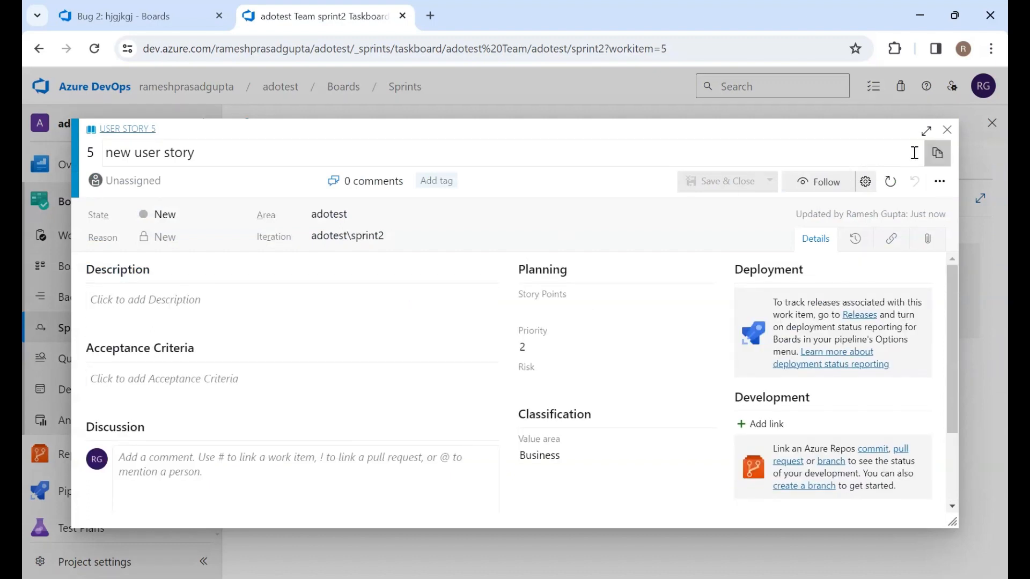
{"action": "left_click", "coordinate": [946, 130]}
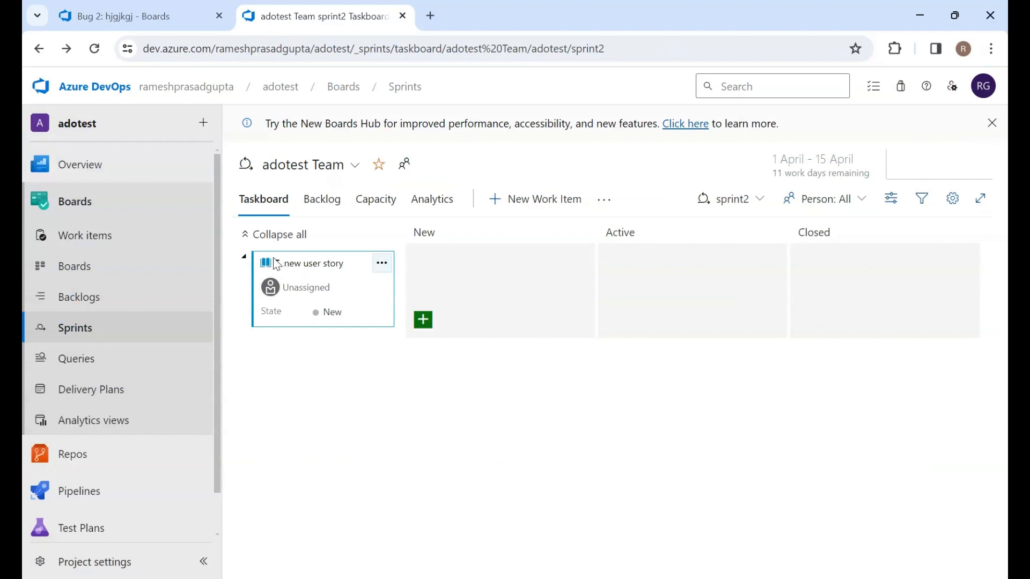
Assign the new user story to the account's own user
{"action": "left_click_drag", "start_coordinate": [299, 285], "coordinate": [455, 286]}
{"action": "left_click", "coordinate": [307, 289]}
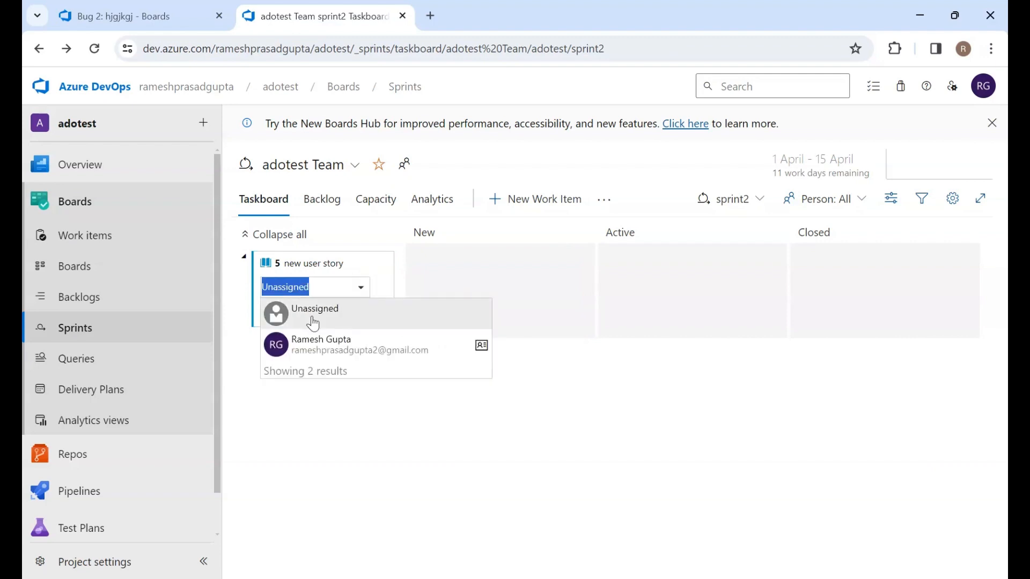
{"action": "left_click", "coordinate": [319, 347]}
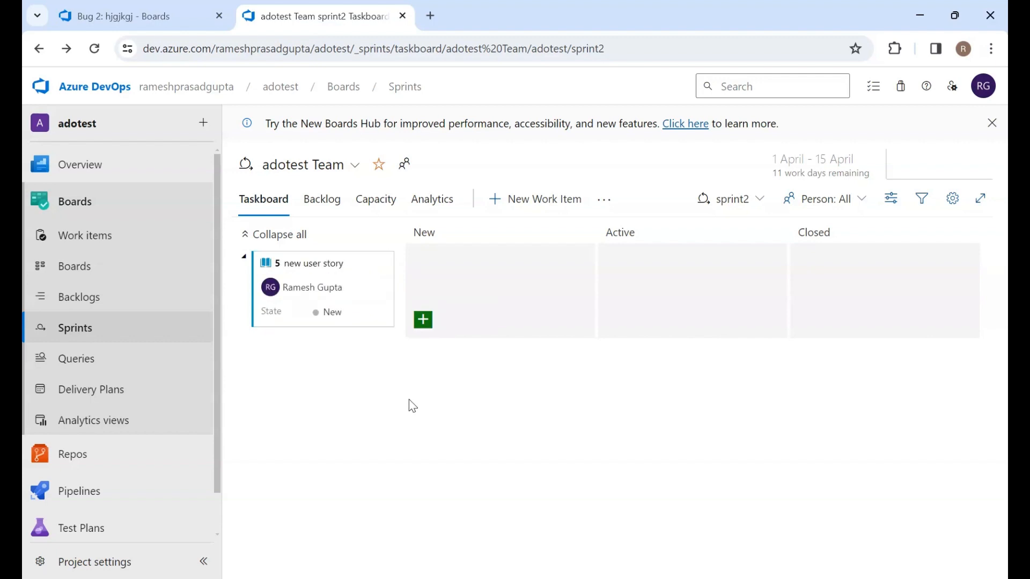
Add a task titled "adding new tasks" under the user story and assign it to the account's user
{"action": "left_click", "coordinate": [423, 320]}
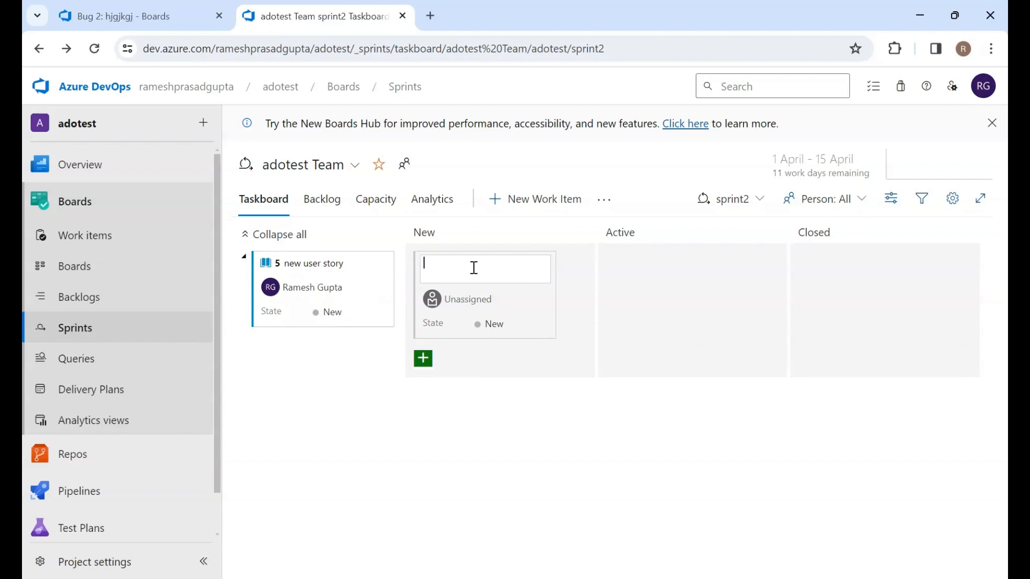
{"action": "type", "text": "adding new tasks"}
{"action": "key", "text": "Return"}
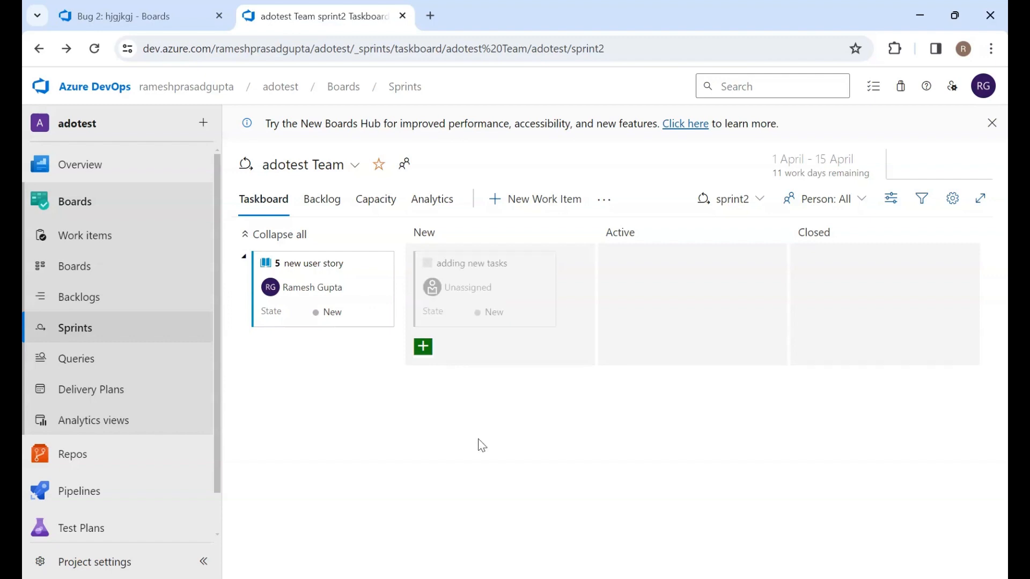
{"action": "left_click", "coordinate": [468, 290]}
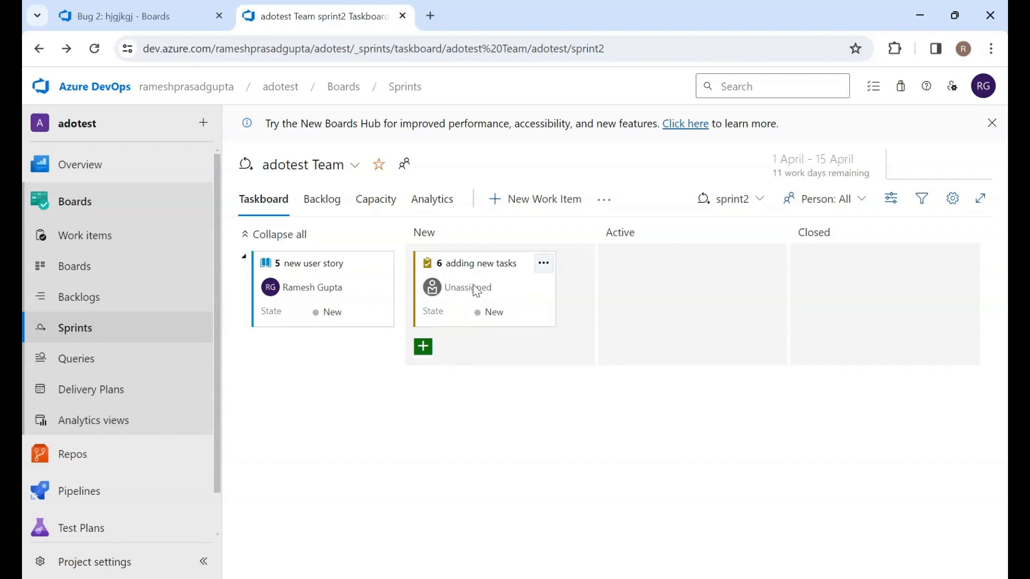
{"action": "left_click", "coordinate": [476, 349]}
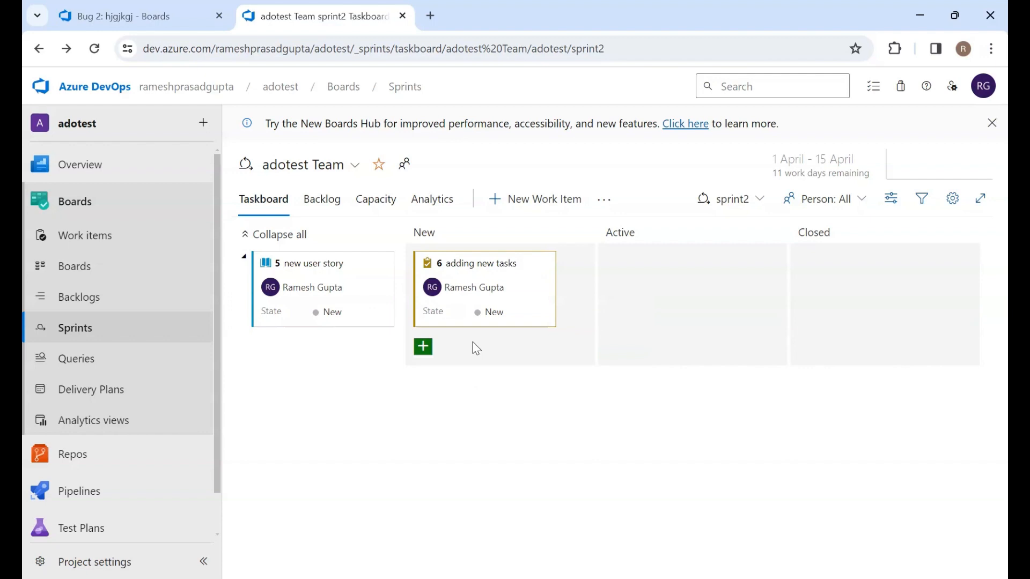
Add a second task titled "adding 2nd task" and assign it to the account's user
{"action": "left_click", "coordinate": [436, 349]}
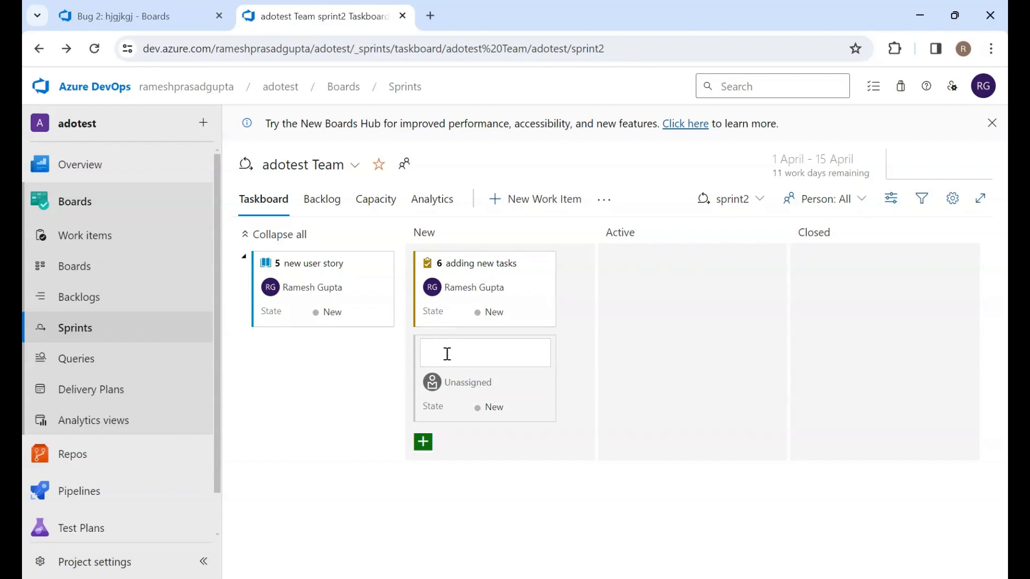
{"action": "type", "text": "adding 2nd task"}
{"action": "left_click", "coordinate": [489, 535]}
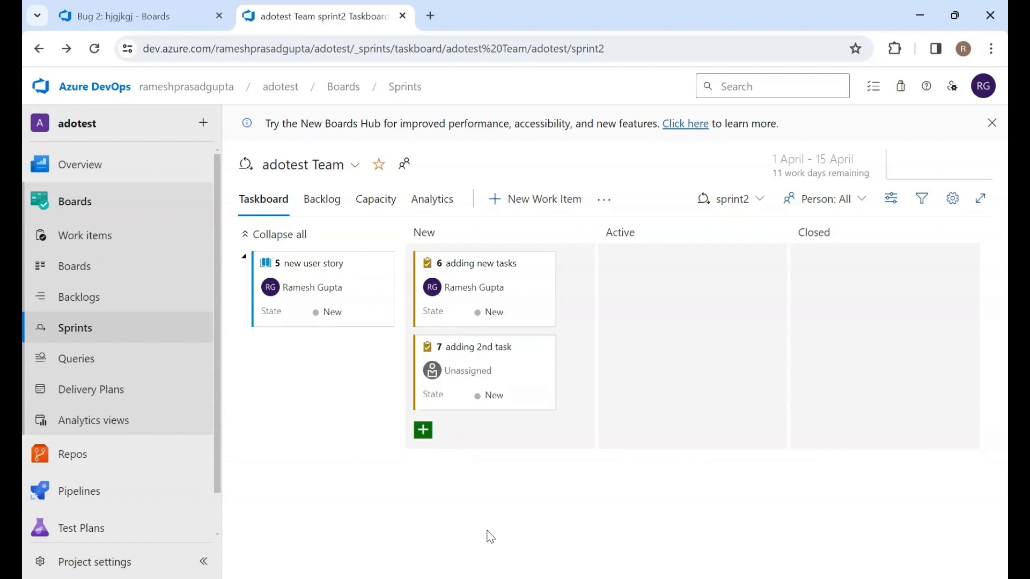
{"action": "left_click", "coordinate": [482, 378]}
{"action": "left_click", "coordinate": [475, 428]}
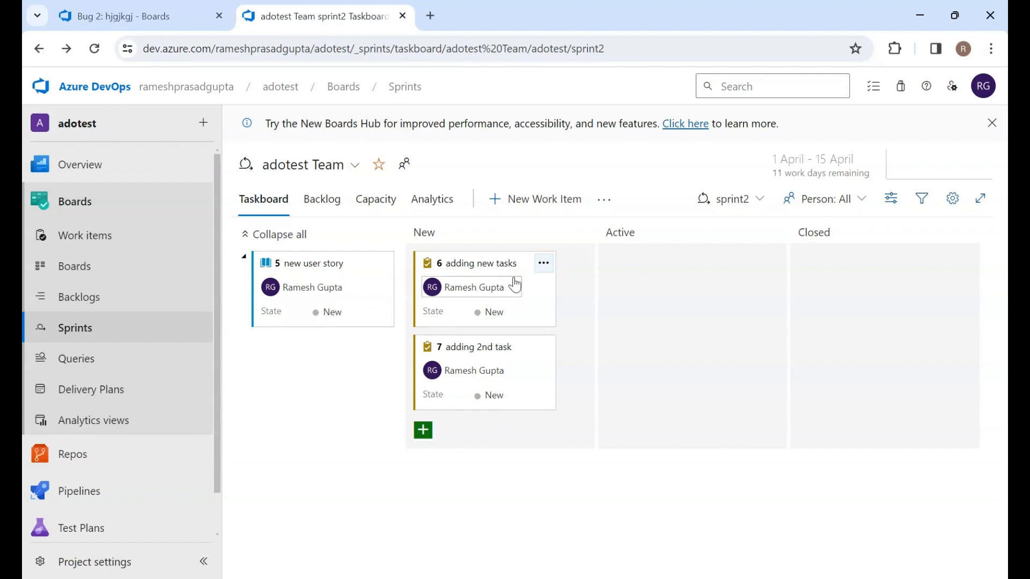
Move "adding new tasks" through Active to Closed, and move "adding 2nd task" to Closed
{"action": "left_click_drag", "start_coordinate": [516, 285], "coordinate": [712, 284]}
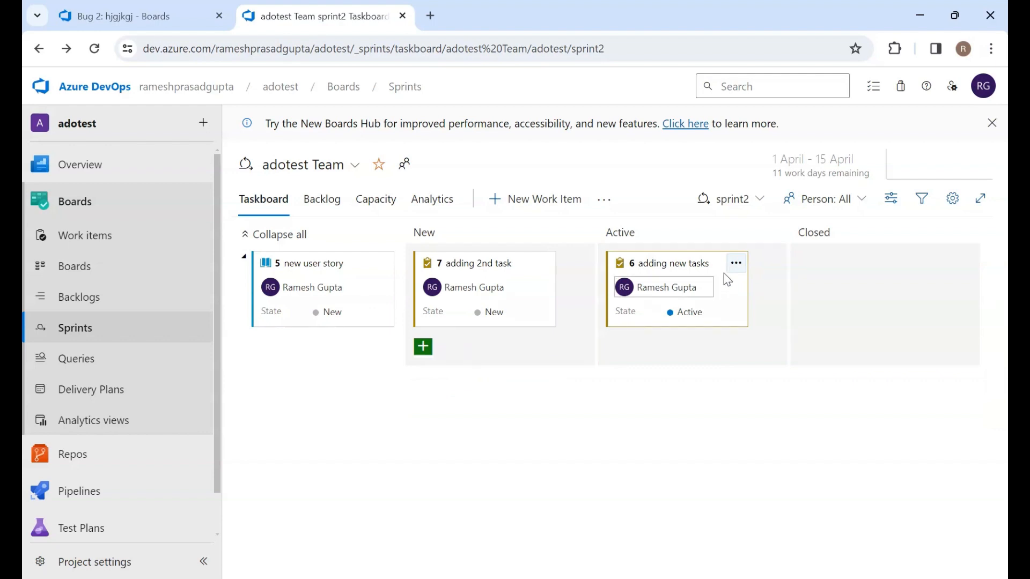
{"action": "left_click_drag", "start_coordinate": [722, 278], "coordinate": [904, 279]}
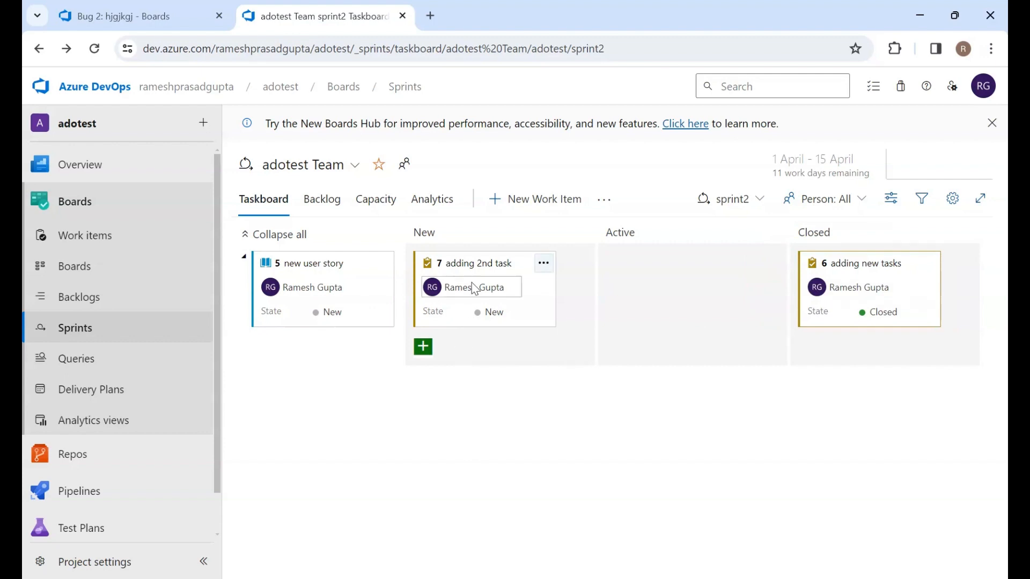
{"action": "left_click_drag", "start_coordinate": [470, 277], "coordinate": [859, 325]}
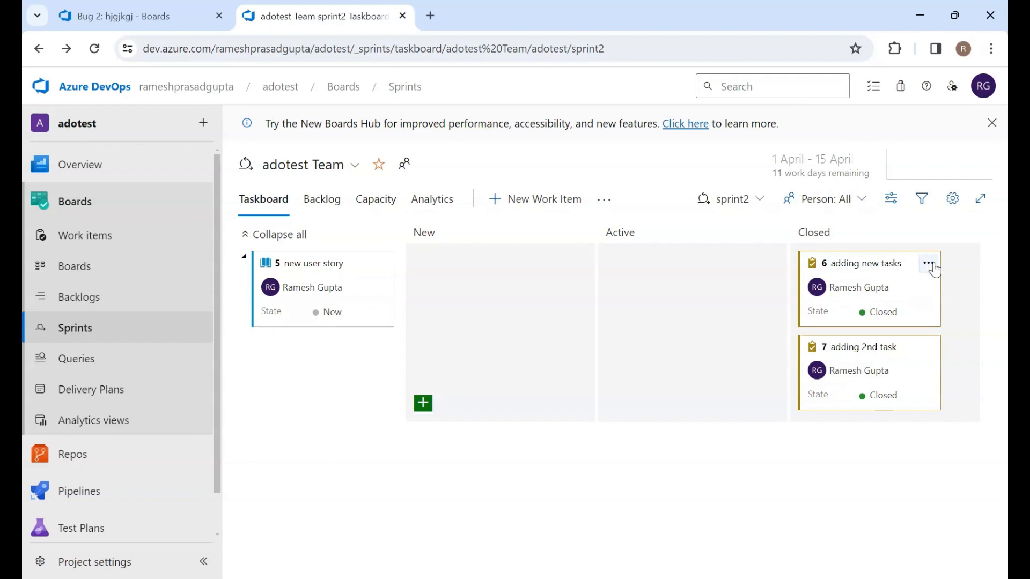
{"action": "left_click", "coordinate": [929, 264]}
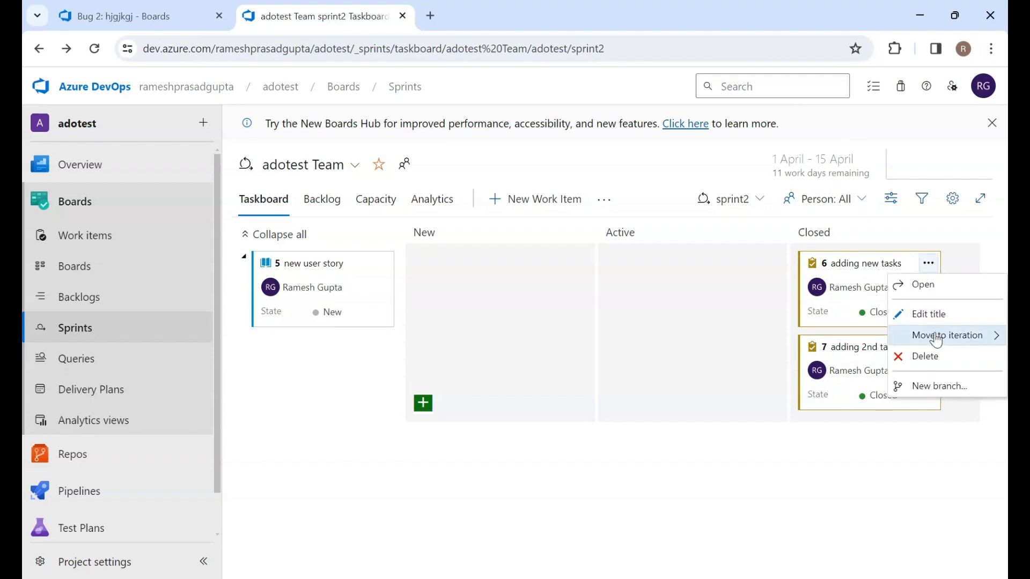
{"action": "mouse_move", "coordinate": [936, 340]}
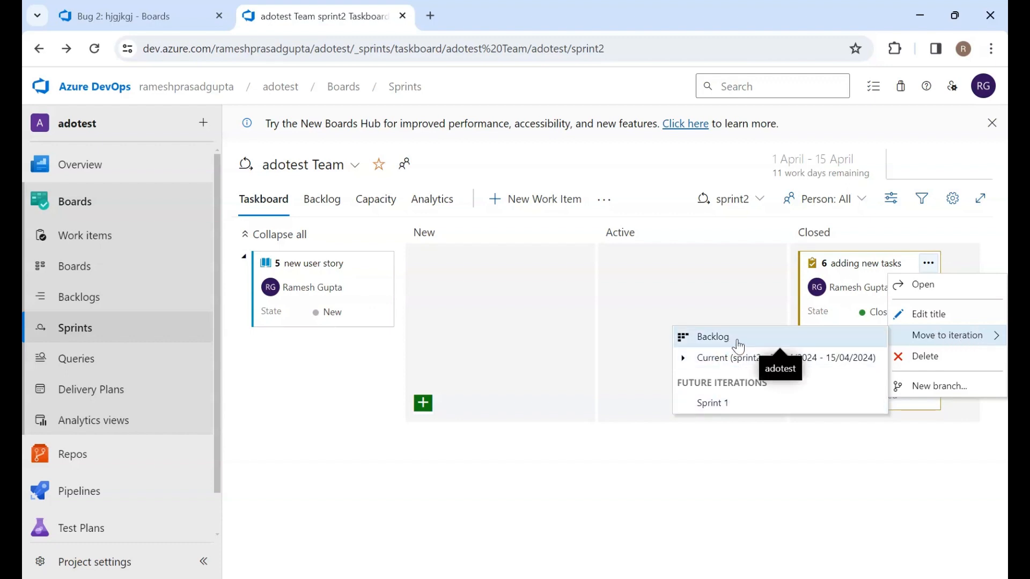
{"action": "left_click", "coordinate": [566, 334]}
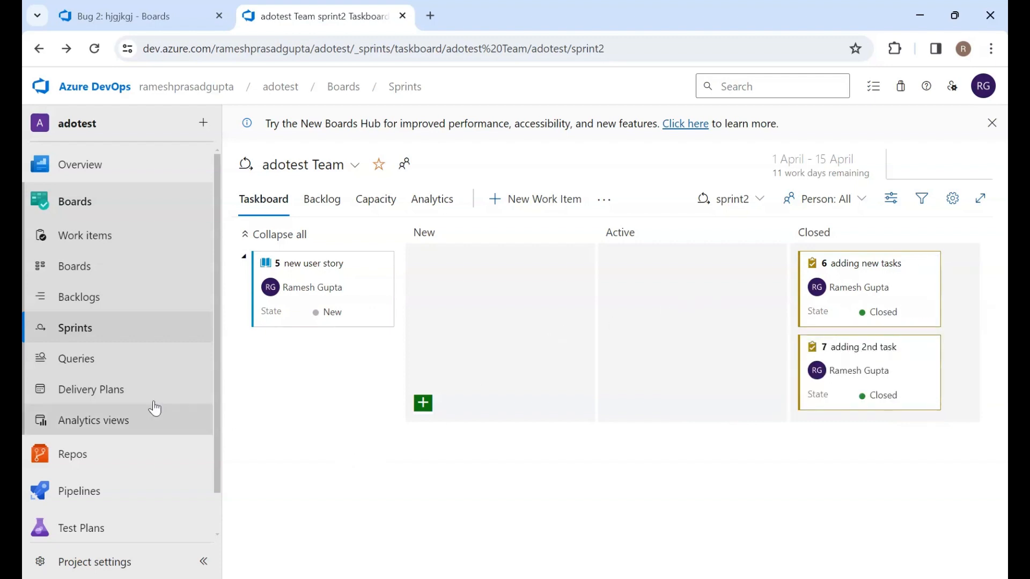
Open Queries and start a new flat-list query in the editor
{"action": "left_click", "coordinate": [82, 368]}
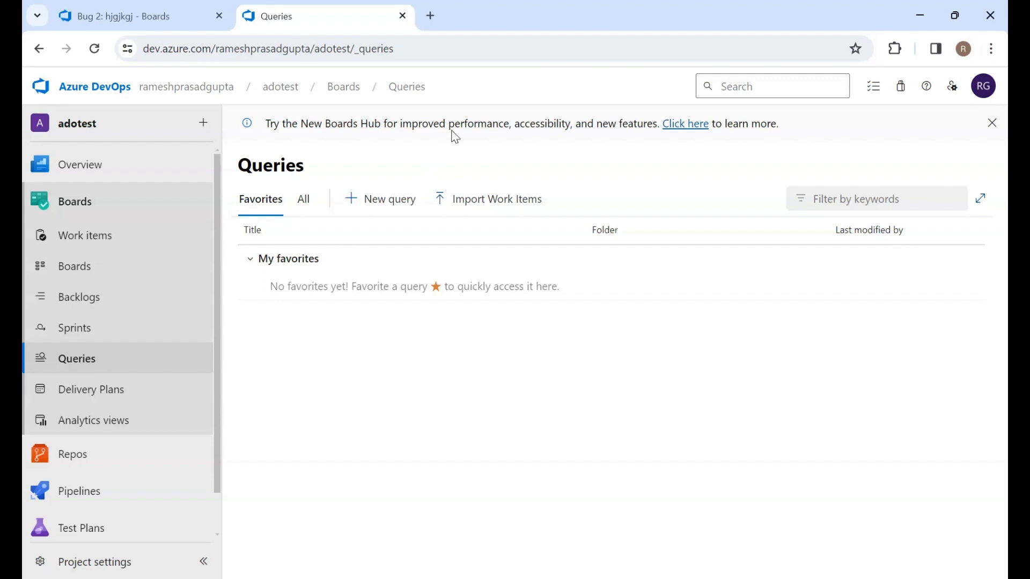
{"action": "left_click", "coordinate": [376, 209]}
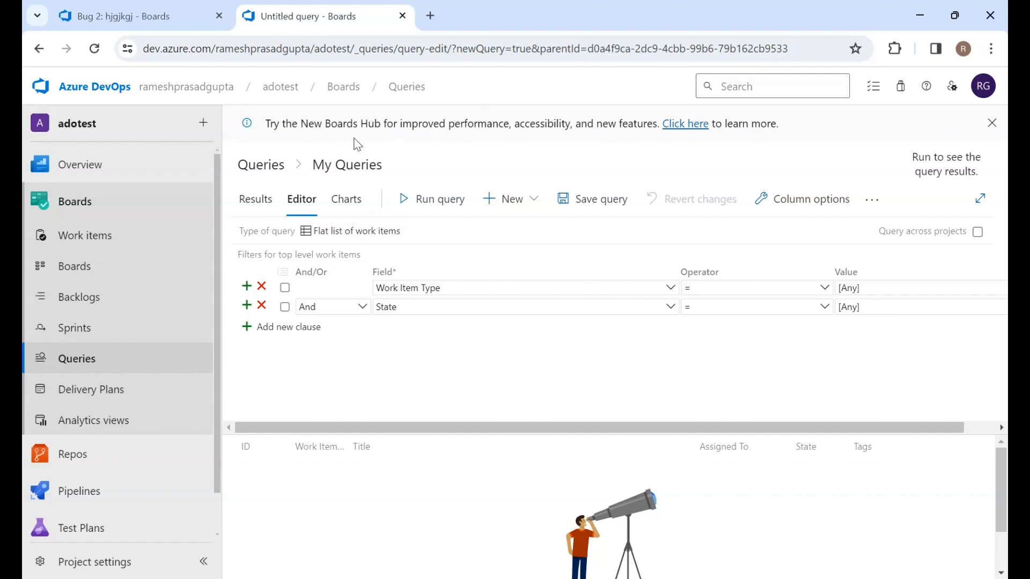
{"action": "triple_click", "coordinate": [395, 128]}
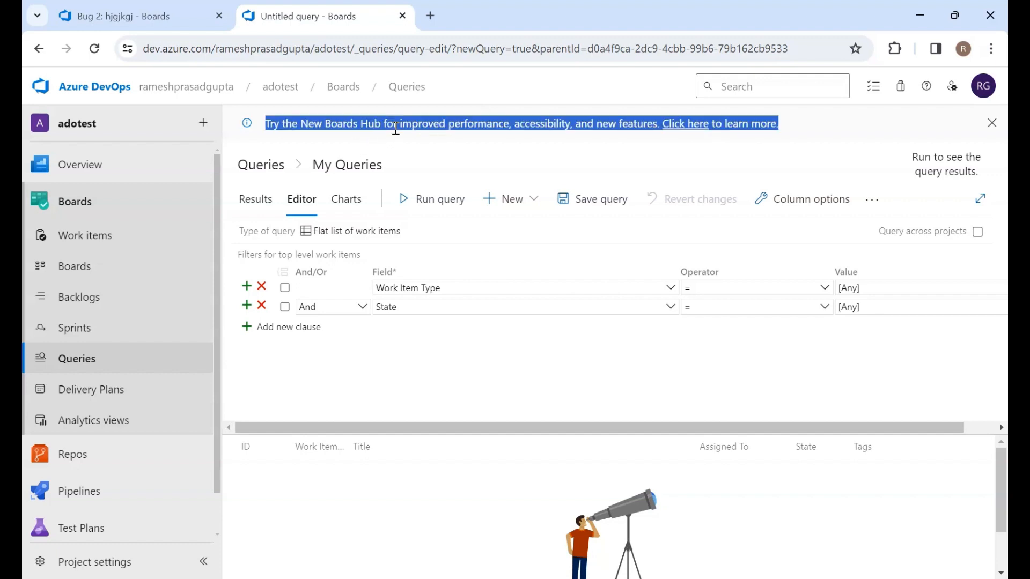
{"action": "left_click", "coordinate": [396, 128]}
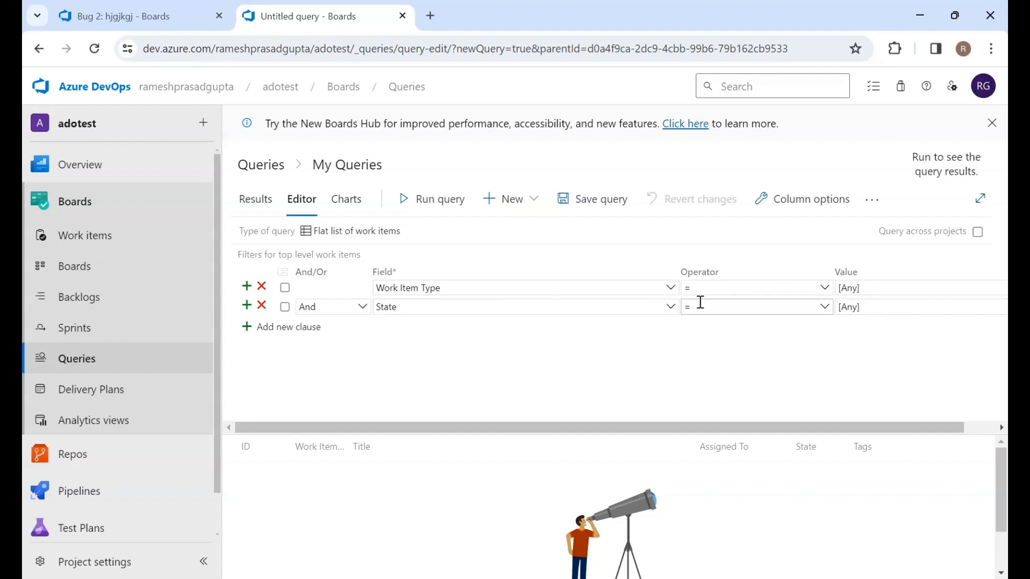
Set the Work Item Type clause's value to Task
{"action": "left_click", "coordinate": [910, 285]}
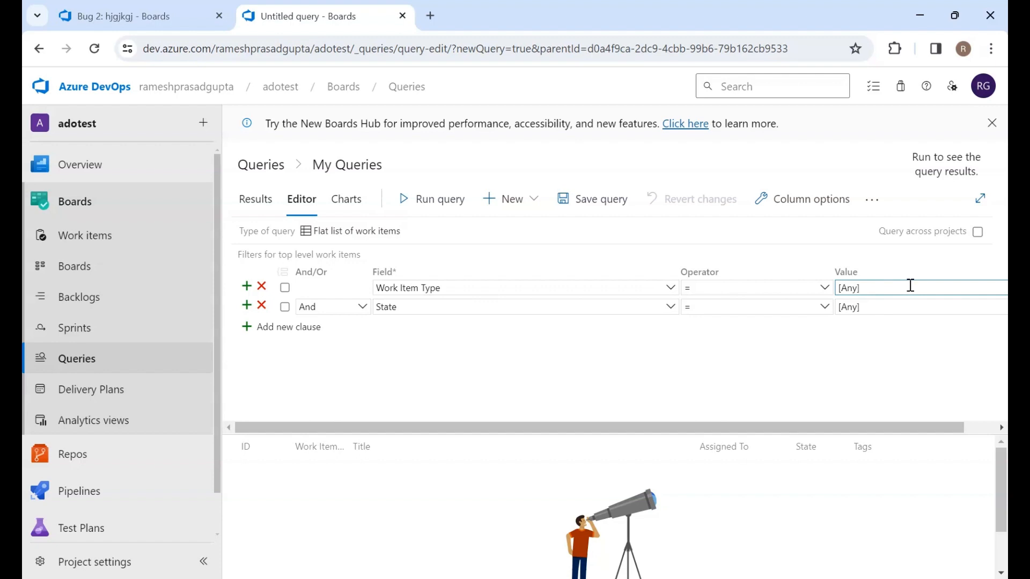
{"action": "key", "text": "BackSpace"}
{"action": "key", "text": "BackSpace"}
{"action": "key", "text": "BackSpace"}
{"action": "key", "text": "BackSpace"}
{"action": "key", "text": "BackSpace"}
{"action": "type", "text": "Task"}
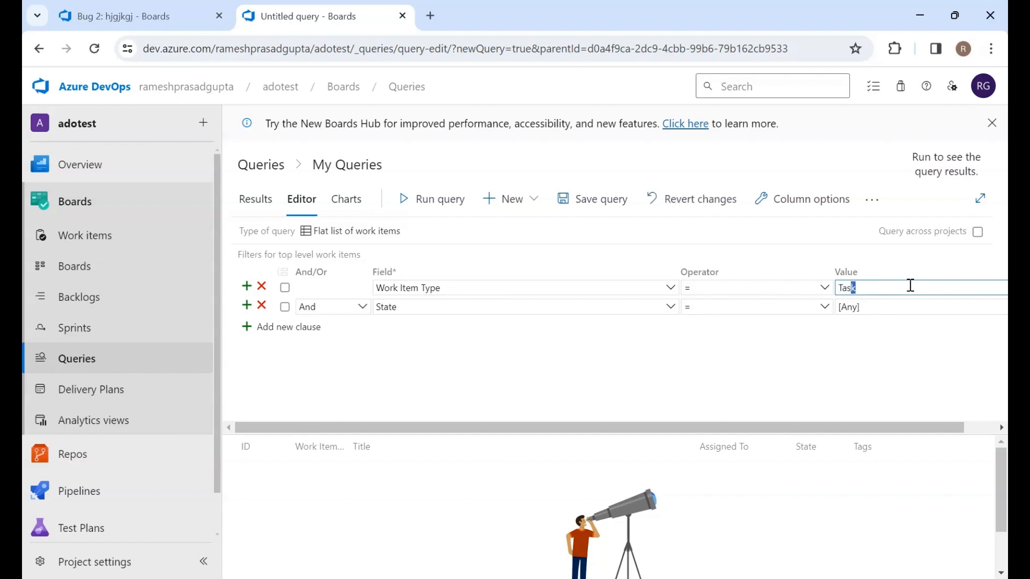
{"action": "left_click", "coordinate": [819, 378]}
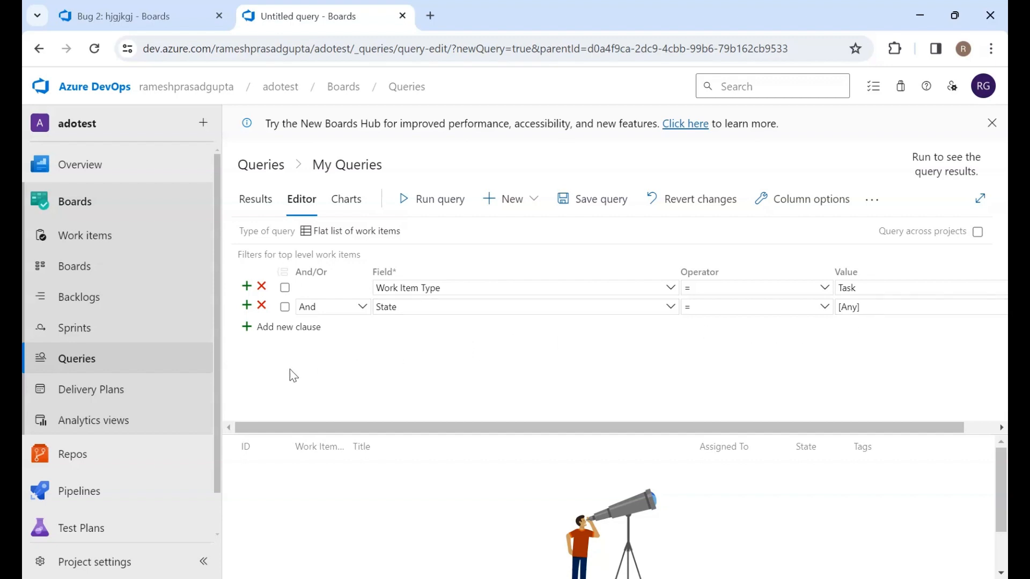
{"action": "left_click", "coordinate": [267, 327]}
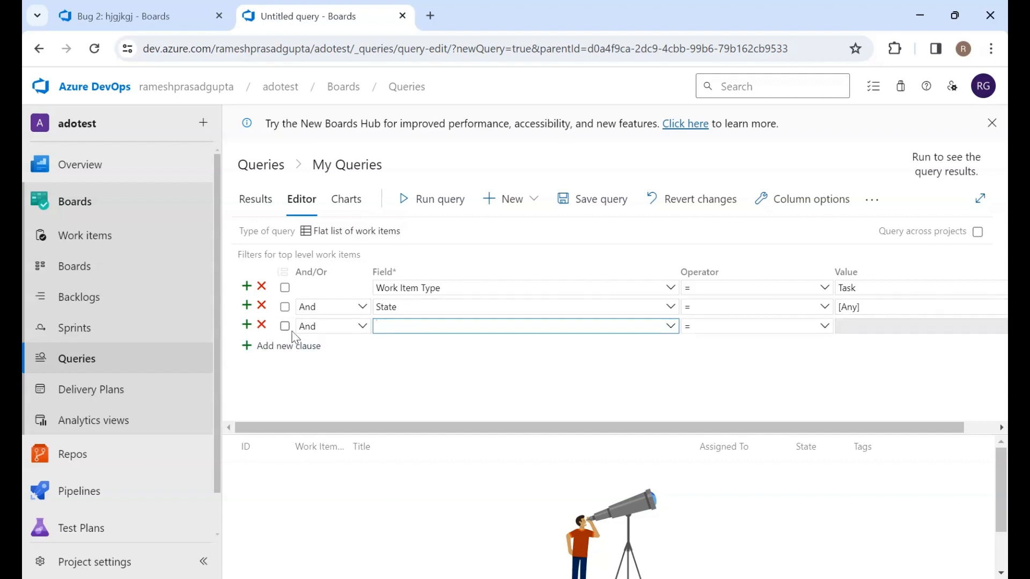
{"action": "left_click", "coordinate": [352, 325]}
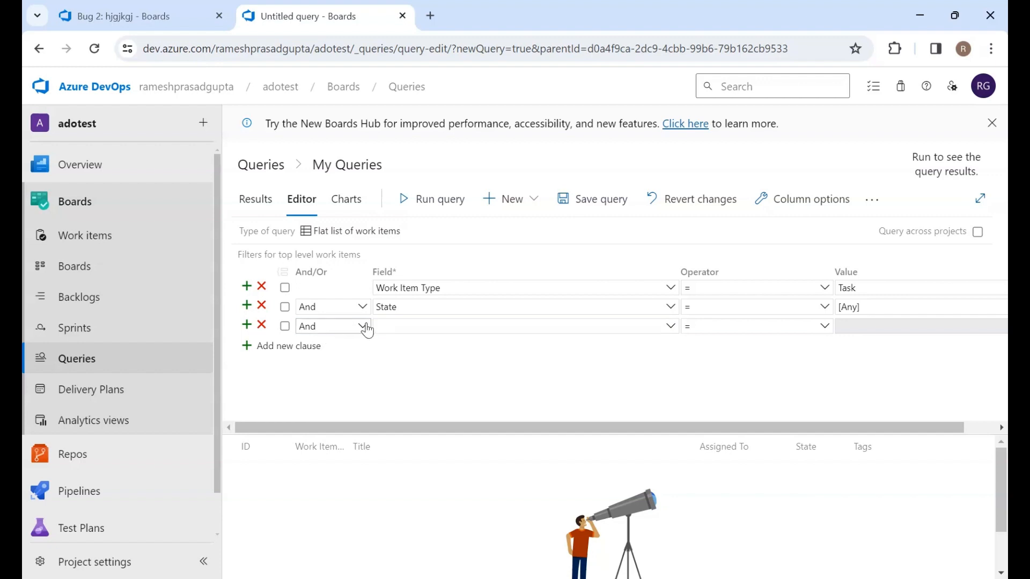
{"action": "left_click", "coordinate": [365, 327]}
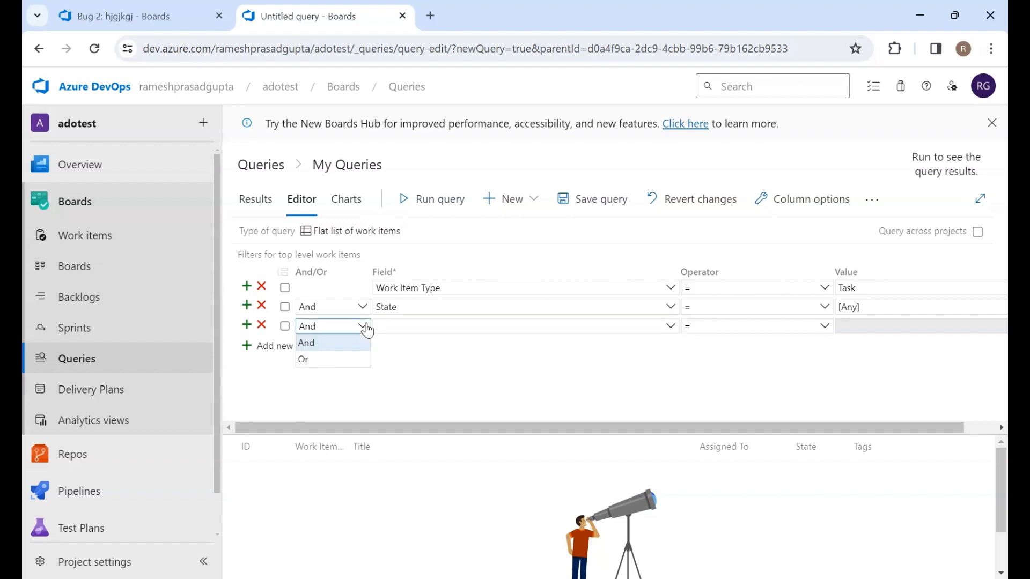
{"action": "left_click", "coordinate": [321, 362]}
{"action": "left_click", "coordinate": [397, 326]}
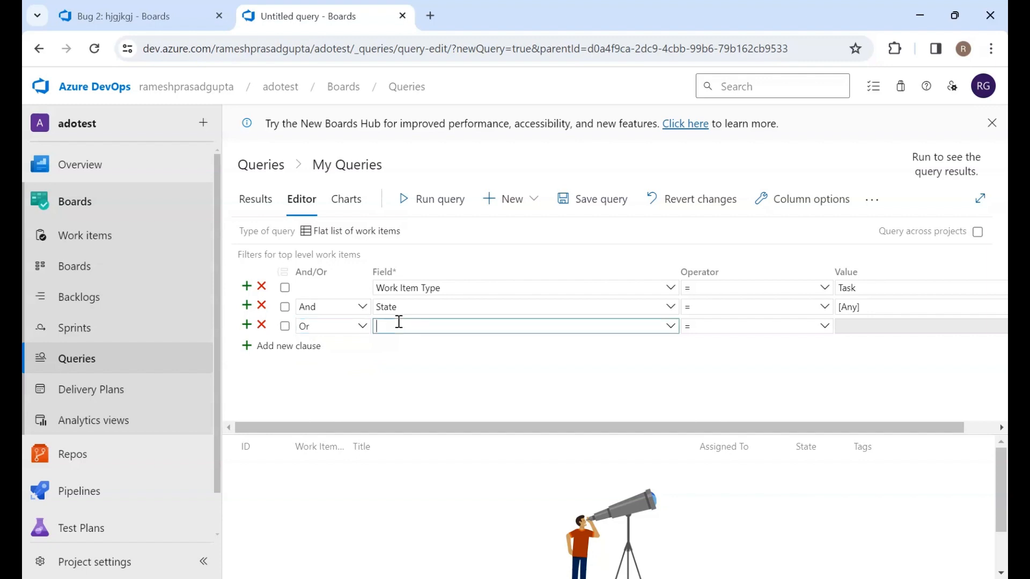
{"action": "left_click", "coordinate": [669, 327]}
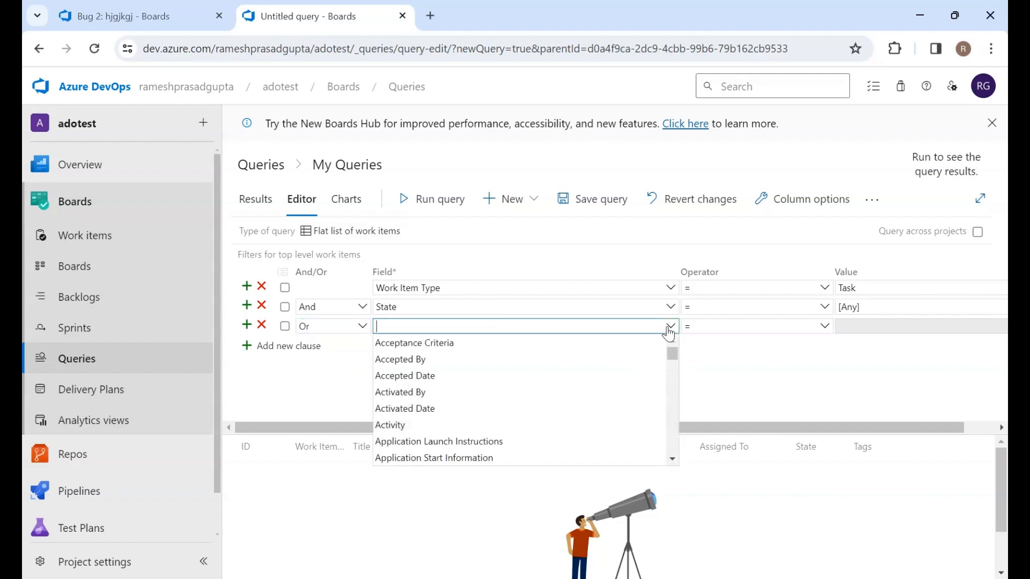
{"action": "scroll", "coordinate": [475, 392], "scroll_direction": "down", "scroll_amount": 20}
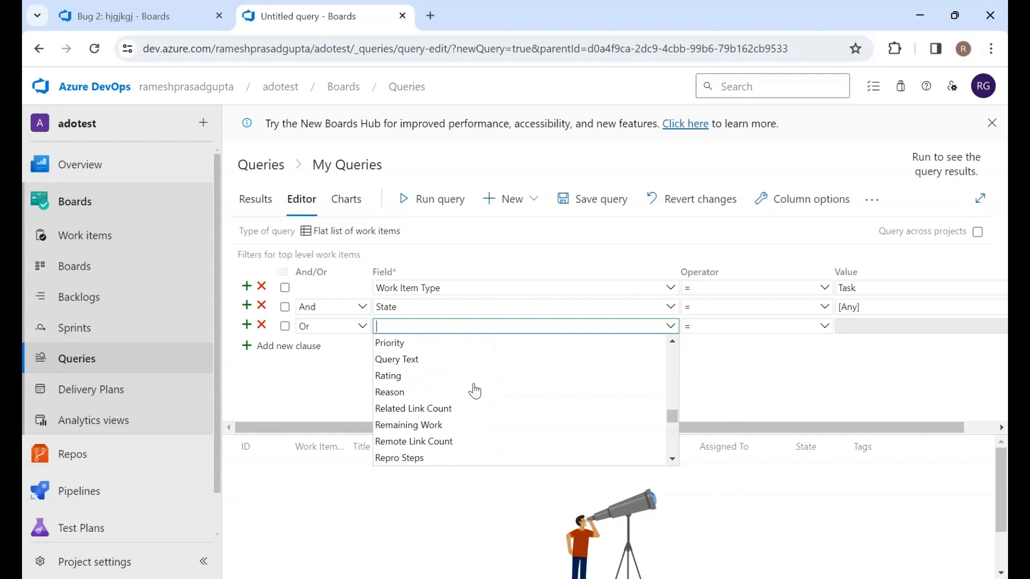
{"action": "left_click_drag", "start_coordinate": [673, 461], "coordinate": [674, 462]}
{"action": "left_click", "coordinate": [673, 461]}
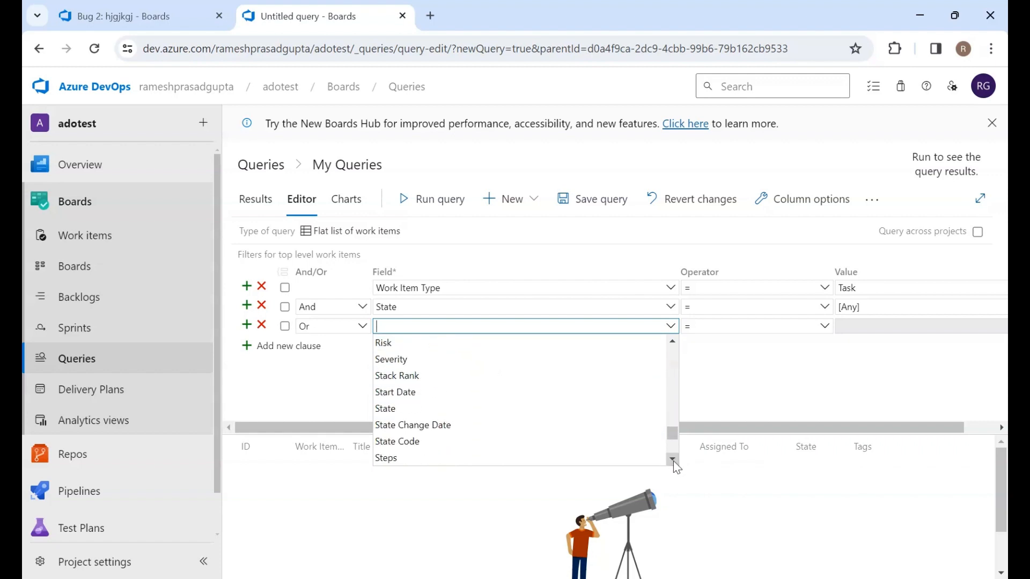
{"action": "double_click", "coordinate": [674, 461]}
{"action": "double_click", "coordinate": [674, 461]}
{"action": "double_click", "coordinate": [674, 461]}
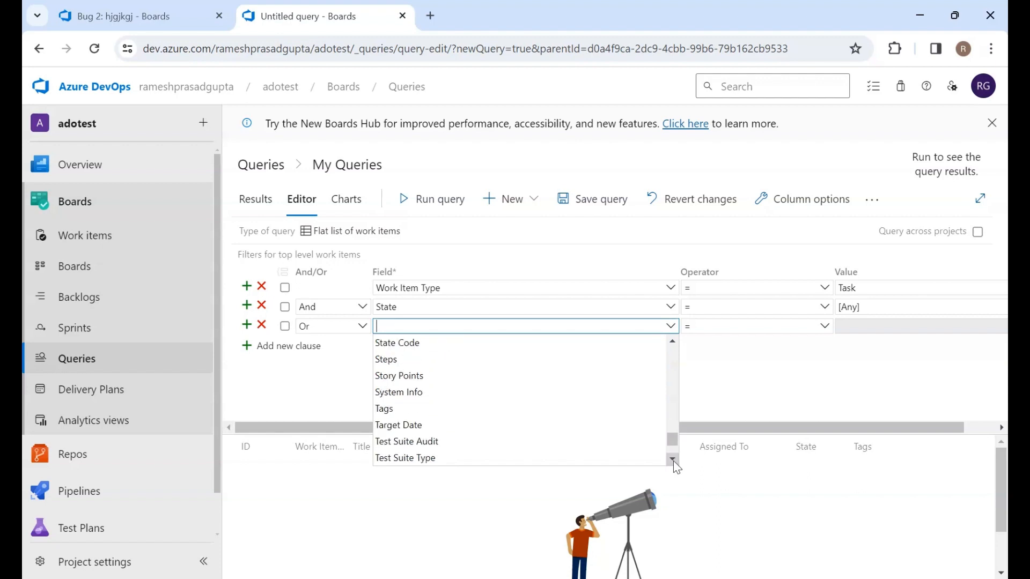
{"action": "double_click", "coordinate": [674, 462]}
{"action": "double_click", "coordinate": [674, 461]}
{"action": "double_click", "coordinate": [674, 461]}
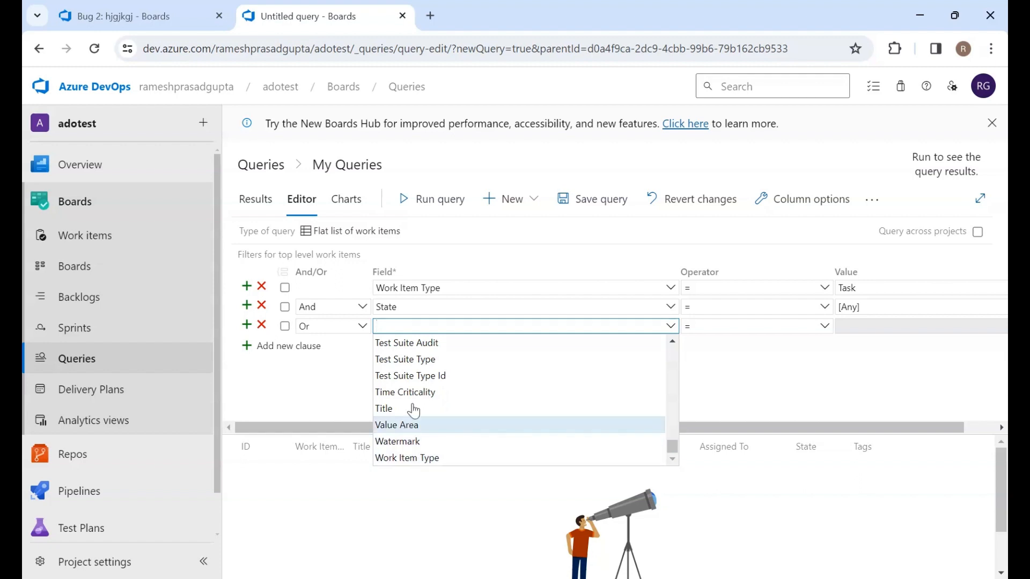
{"action": "scroll", "coordinate": [409, 376], "scroll_direction": "up", "scroll_amount": 5}
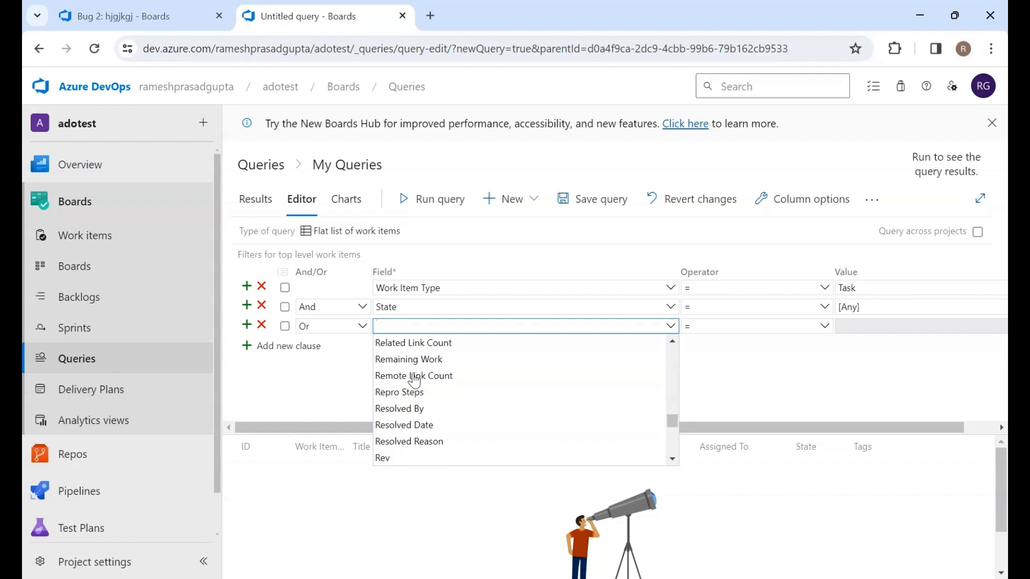
{"action": "left_click", "coordinate": [311, 392]}
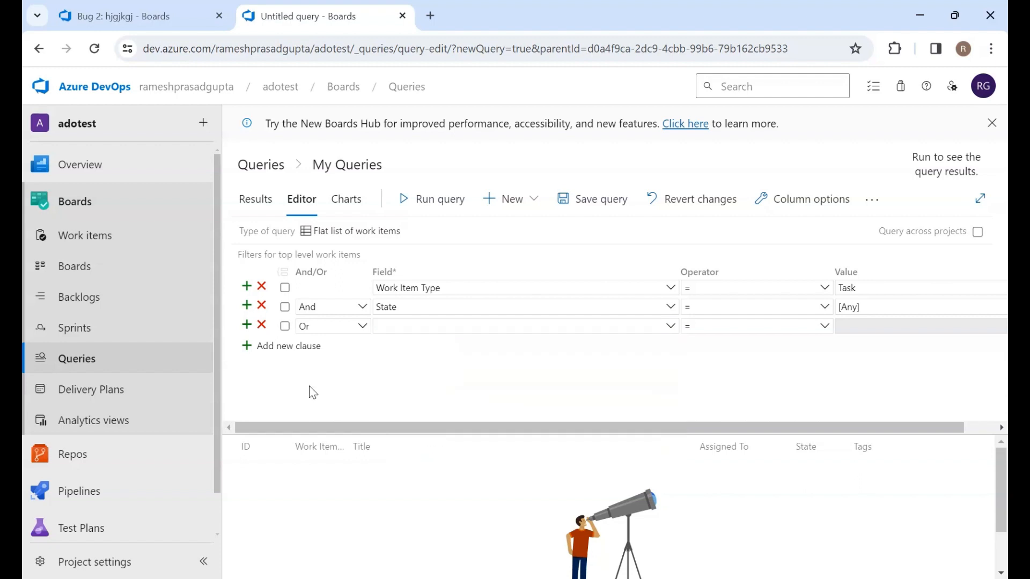
{"action": "left_click", "coordinate": [262, 325]}
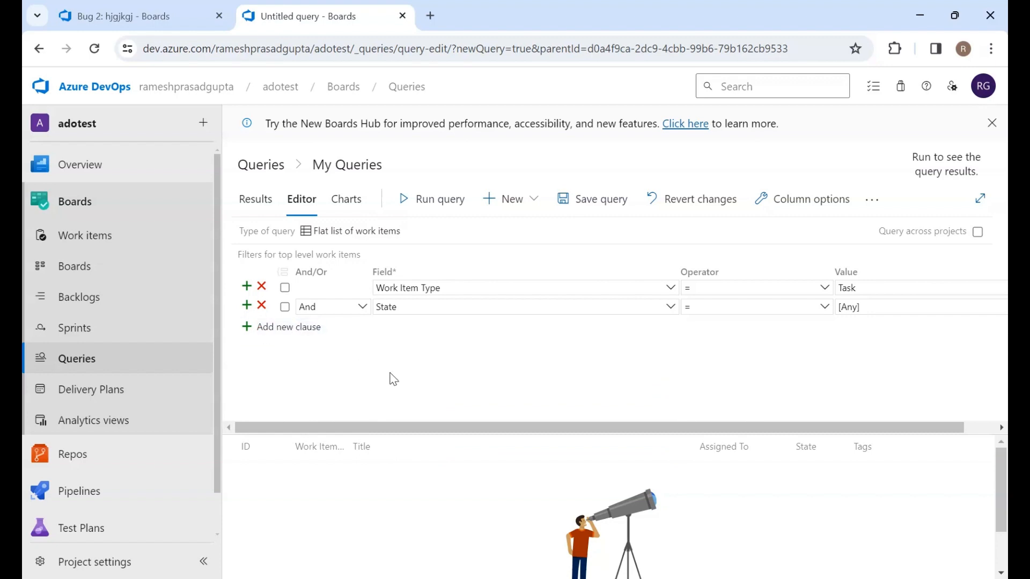
Run the query
{"action": "left_click", "coordinate": [424, 200]}
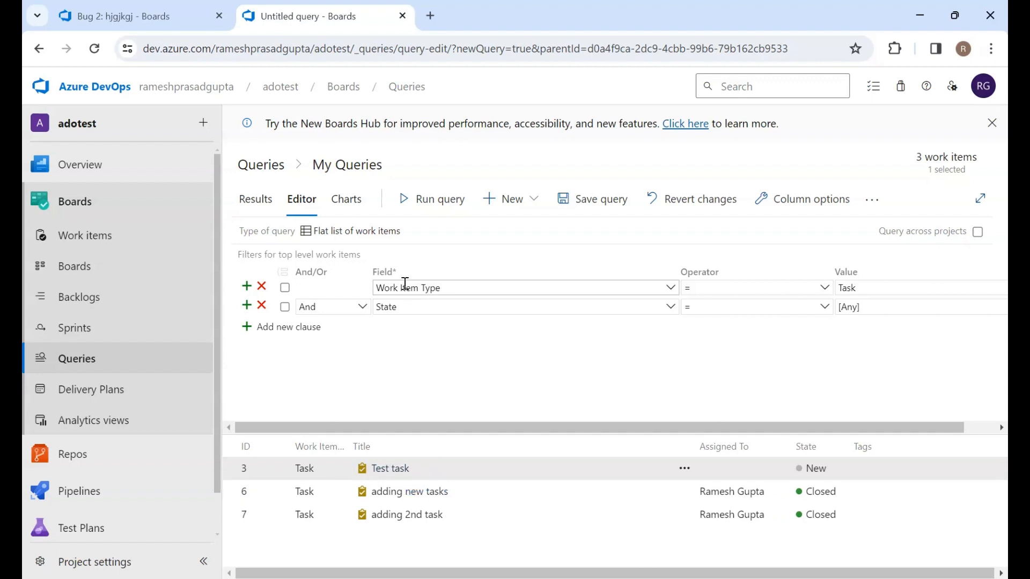
Add a third clause with Work Item Type = Bug and run the query
{"action": "left_click", "coordinate": [247, 329]}
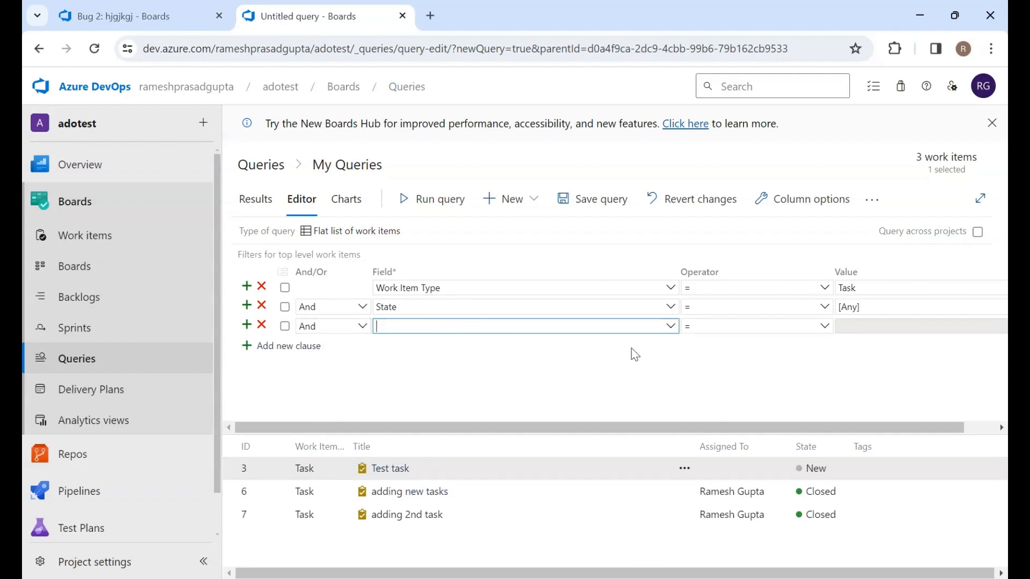
{"action": "left_click", "coordinate": [671, 328]}
{"action": "type", "text": "Work Item Type"}
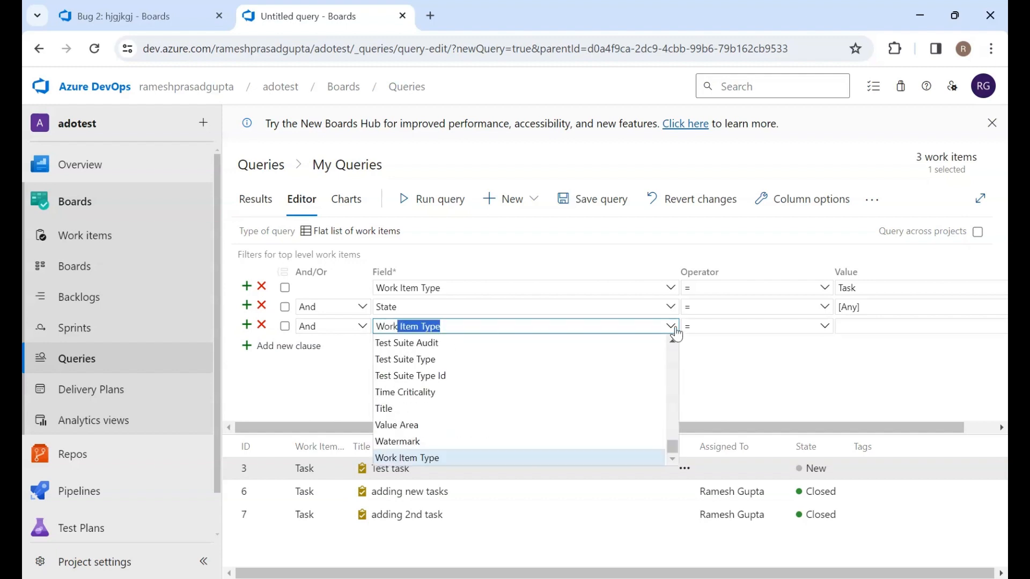
{"action": "left_click", "coordinate": [790, 387]}
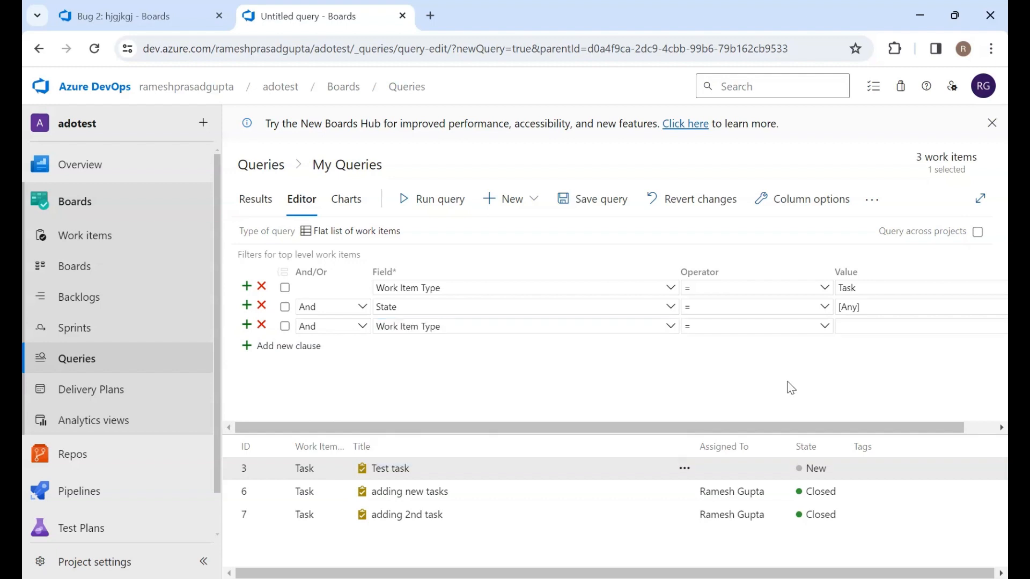
{"action": "left_click", "coordinate": [885, 327]}
{"action": "type", "text": "Bug"}
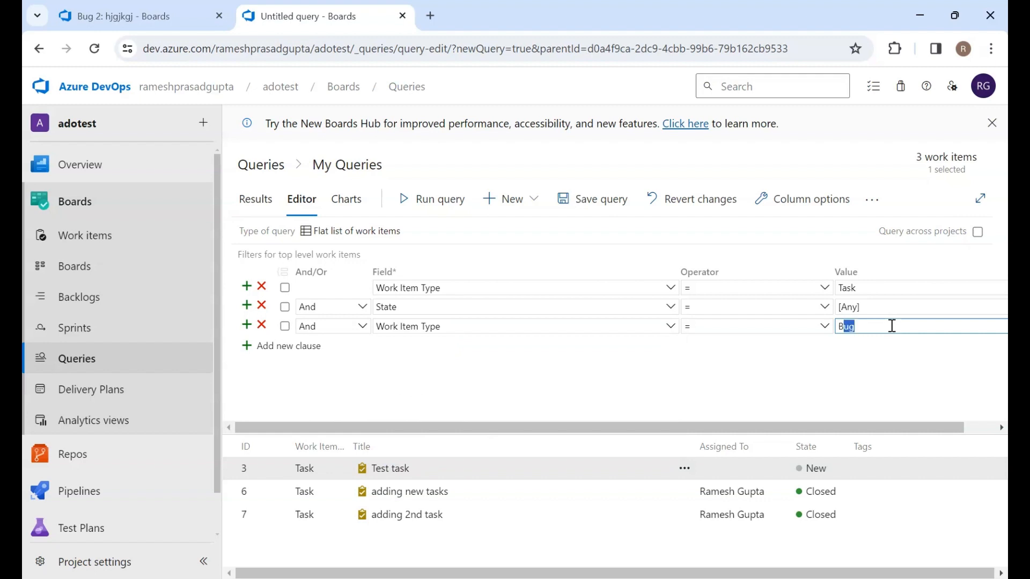
{"action": "left_click", "coordinate": [712, 417]}
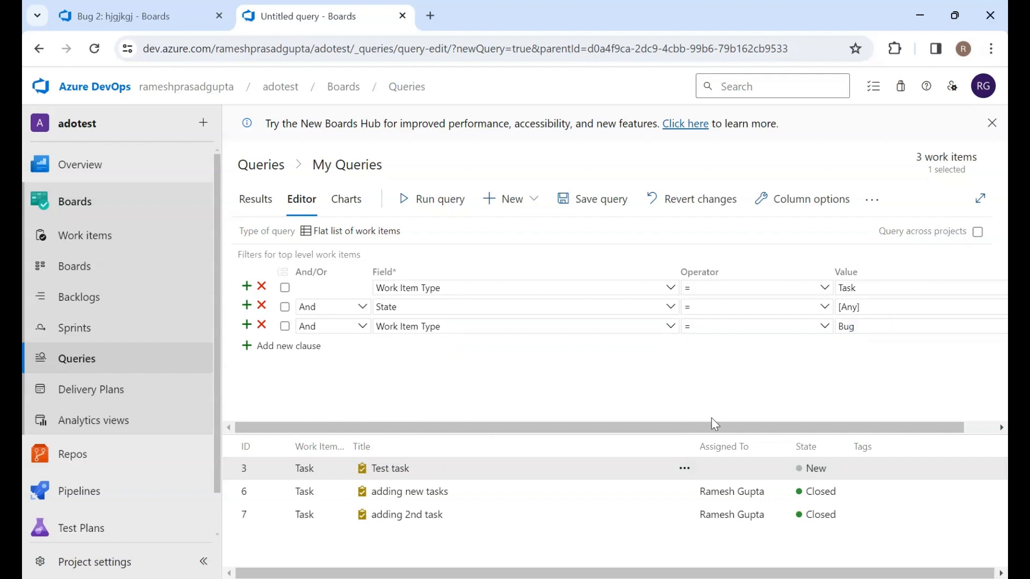
{"action": "left_click", "coordinate": [433, 213]}
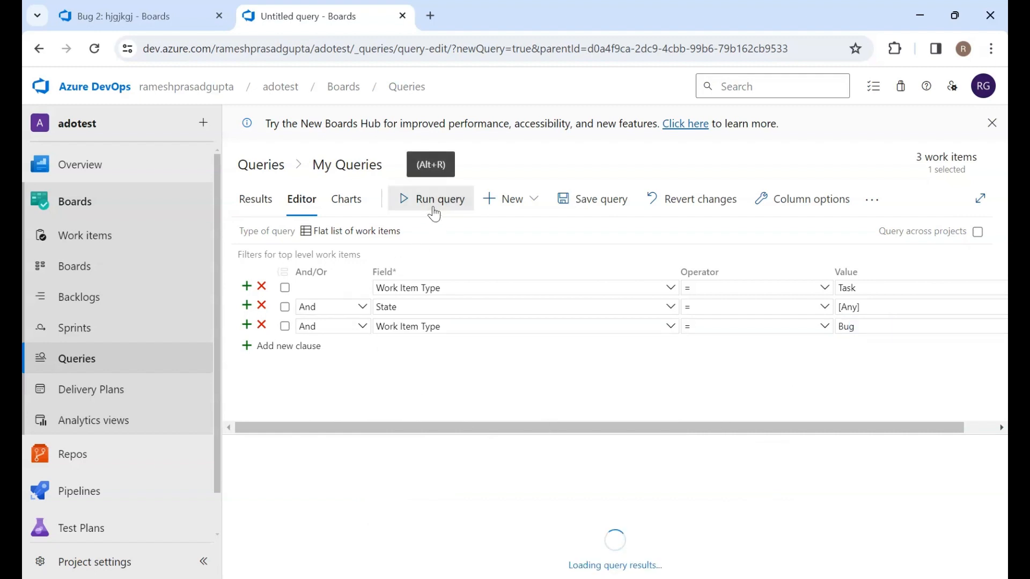
Change the third clause's And/Or to Or and rerun the query
{"action": "left_click", "coordinate": [360, 327]}
{"action": "left_click", "coordinate": [322, 361]}
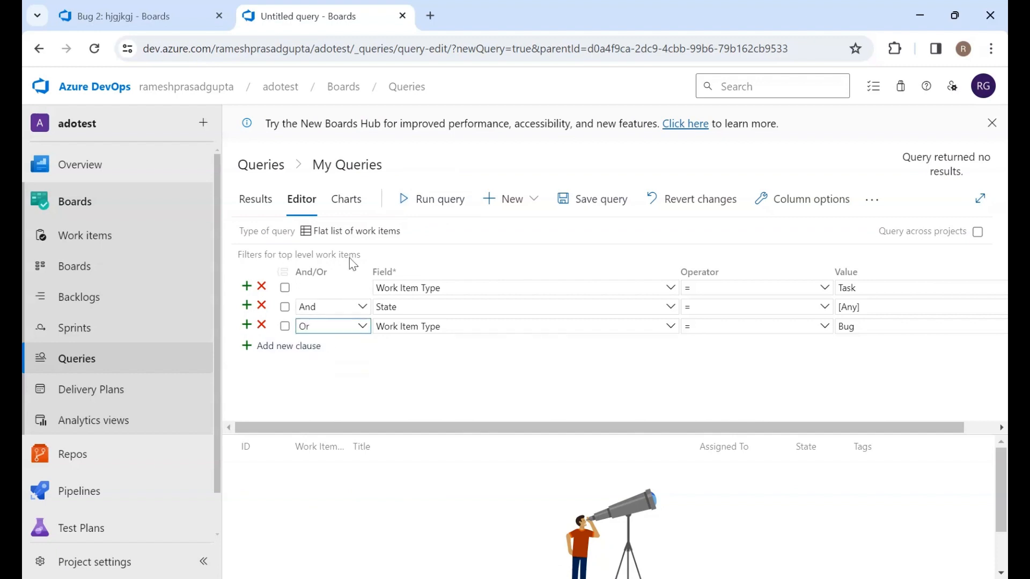
{"action": "left_click", "coordinate": [434, 205]}
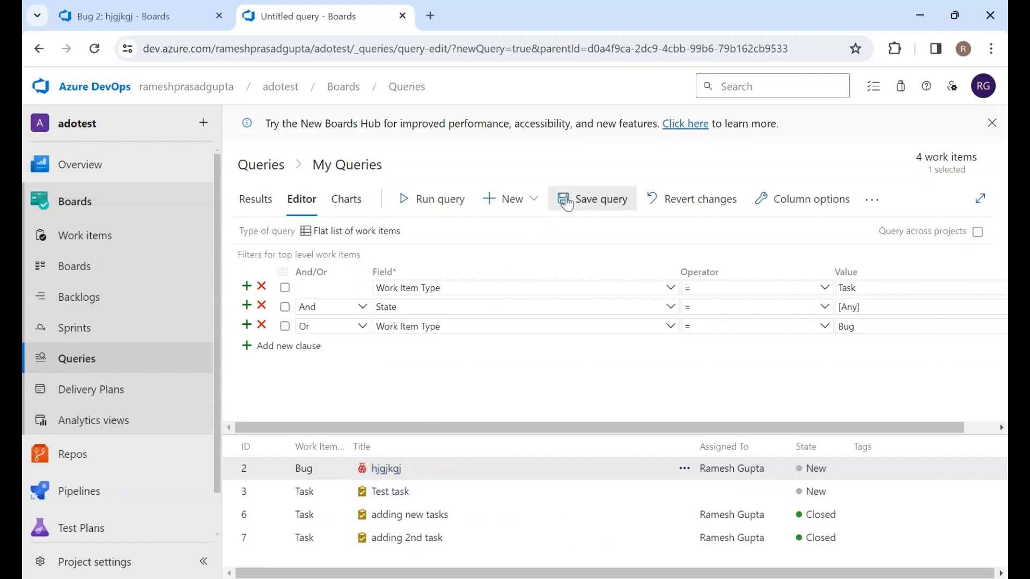
Save the query as query1 in the My Queries folder
{"action": "left_click", "coordinate": [871, 200]}
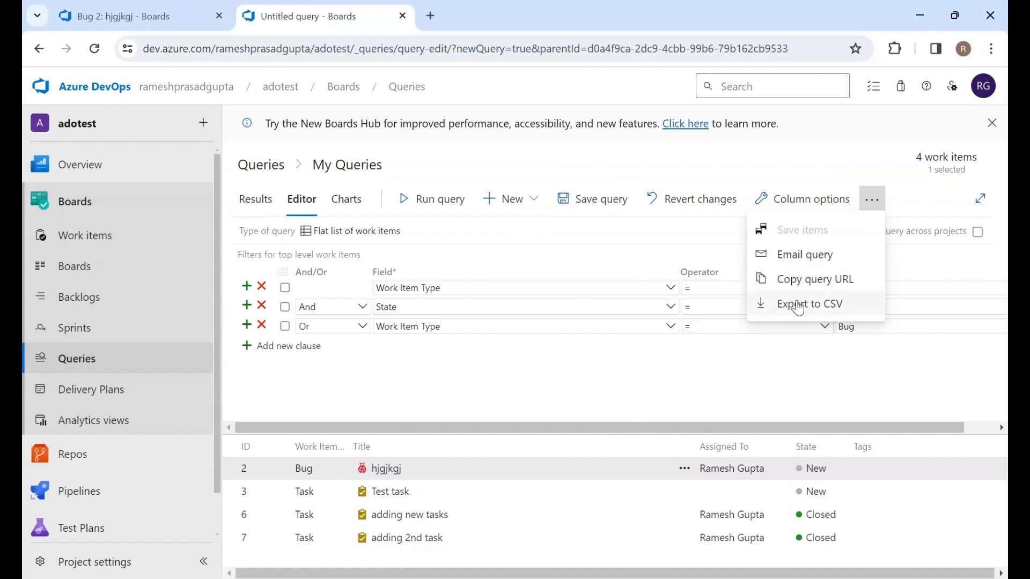
{"action": "left_click", "coordinate": [601, 349]}
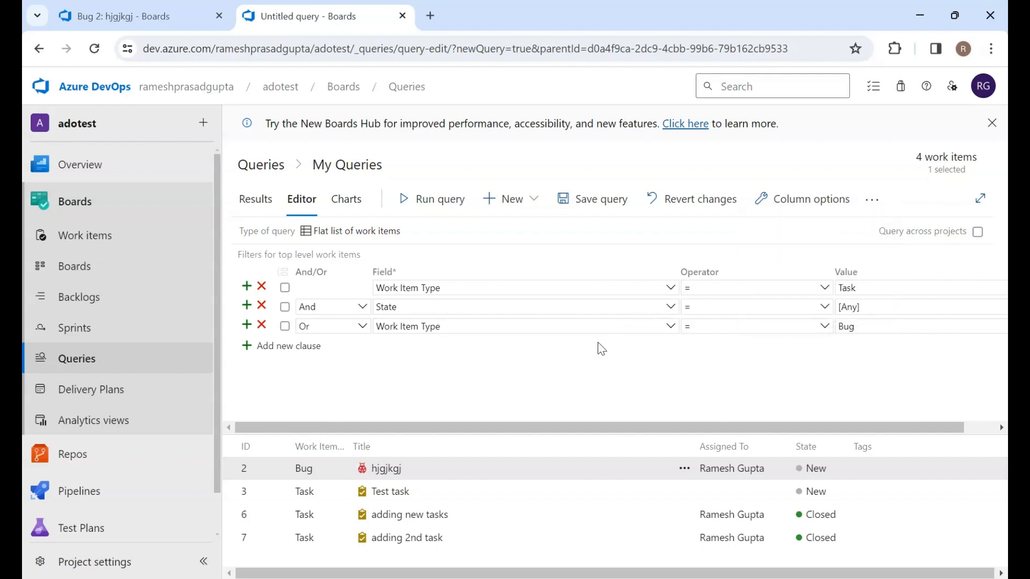
{"action": "left_click", "coordinate": [584, 207]}
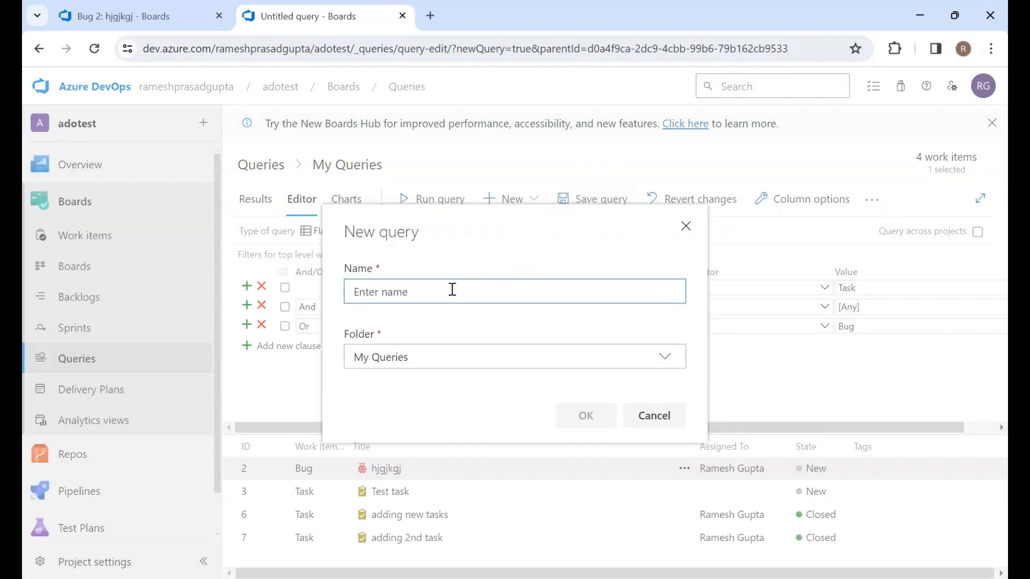
{"action": "type", "text": "que"}
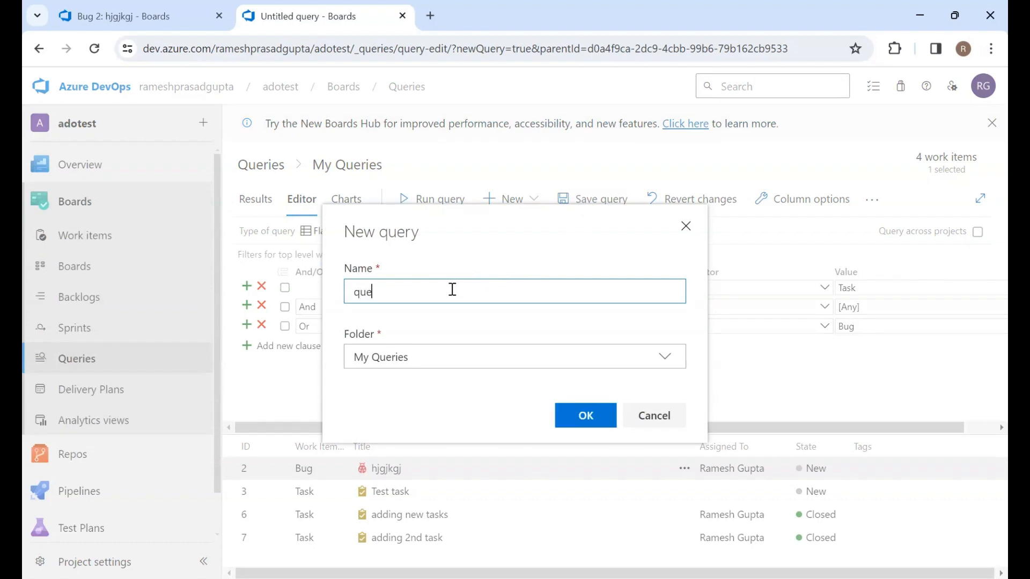
{"action": "type", "text": "ry1"}
{"action": "left_click", "coordinate": [588, 420]}
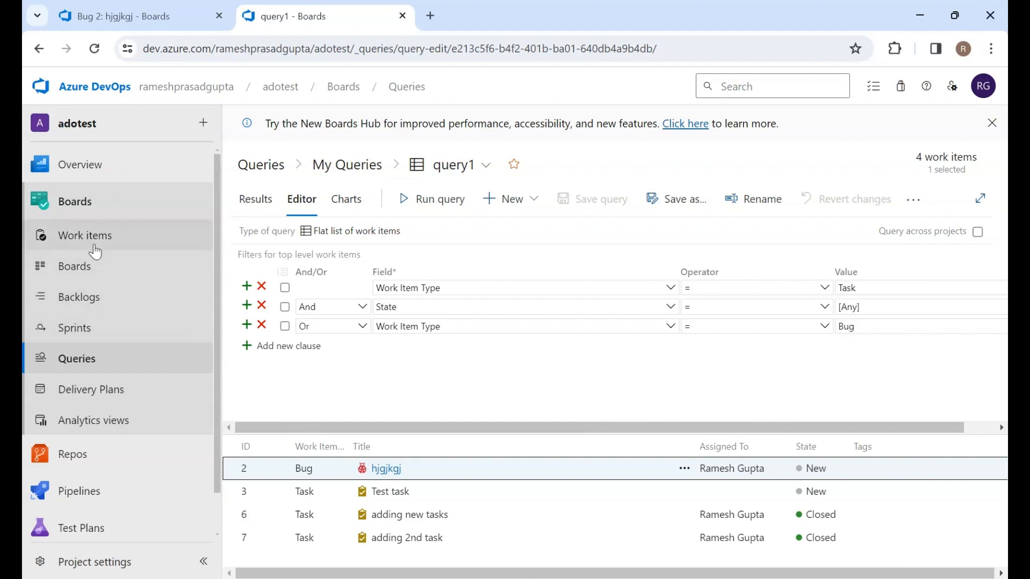
Open the team dashboard and try to choose a query for the Chart for Work Items widget, closing its configuration
{"action": "mouse_move", "coordinate": [81, 165]}
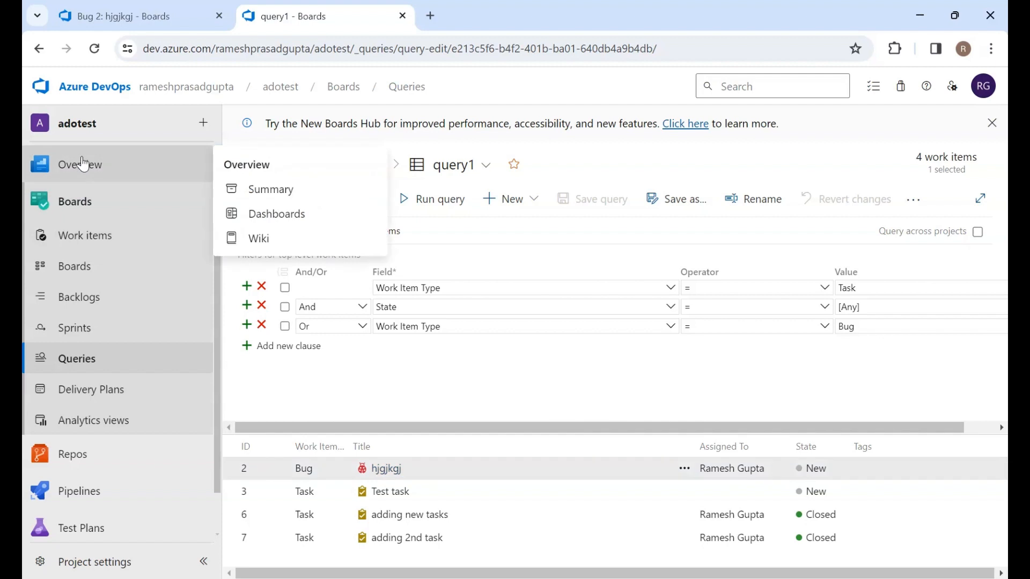
{"action": "left_click", "coordinate": [281, 219]}
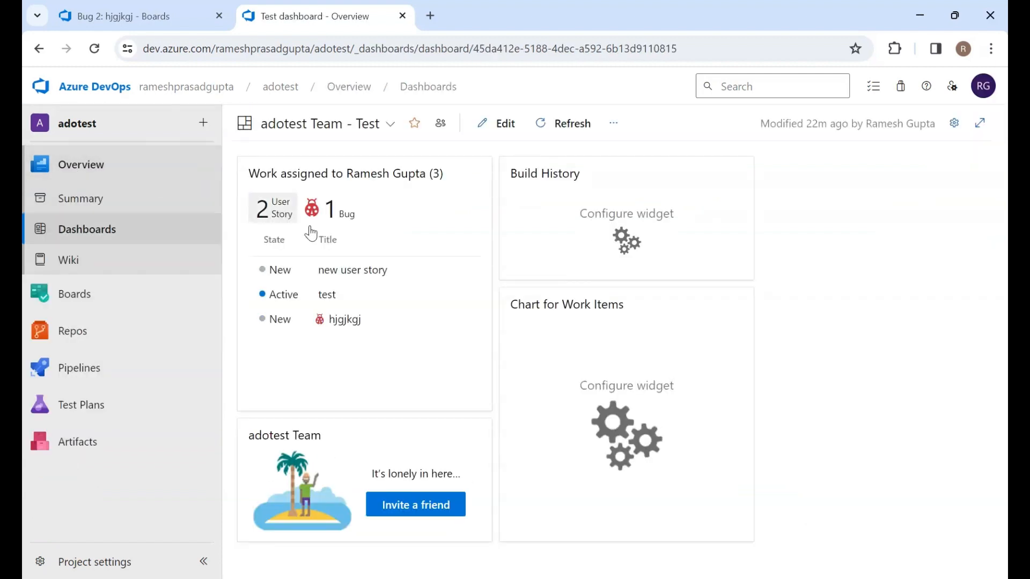
{"action": "left_click", "coordinate": [619, 432]}
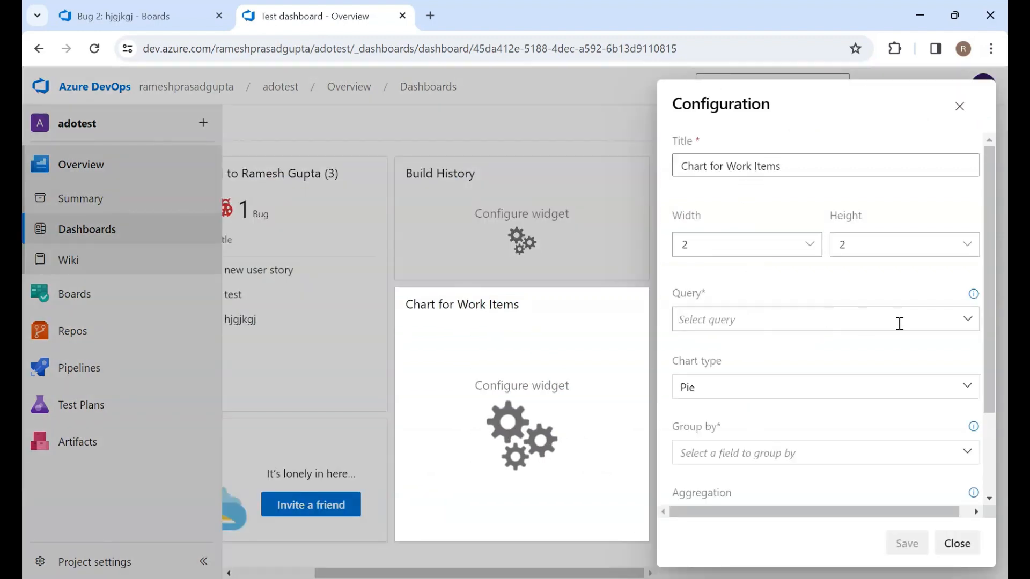
{"action": "left_click", "coordinate": [970, 321]}
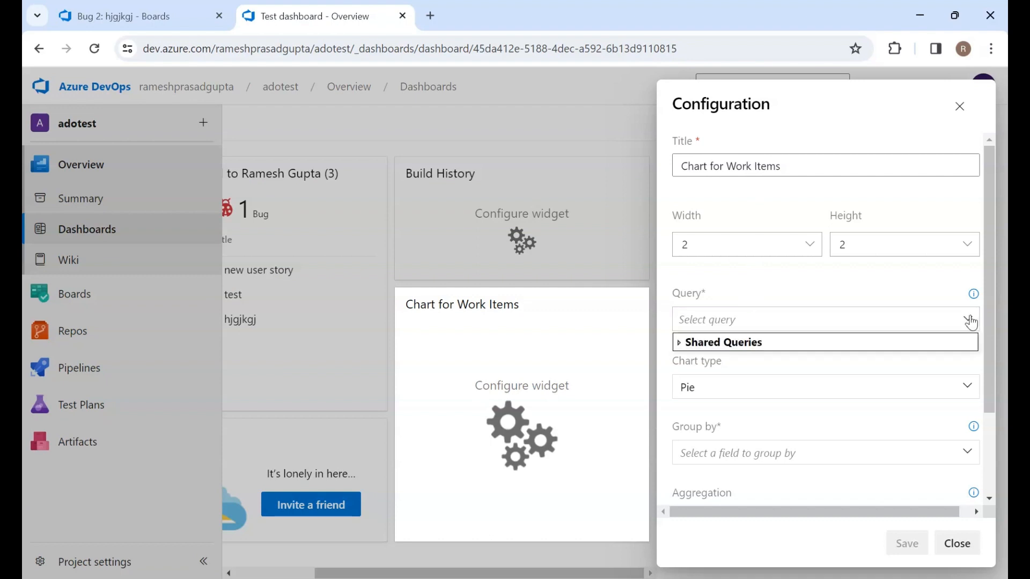
{"action": "double_click", "coordinate": [702, 342]}
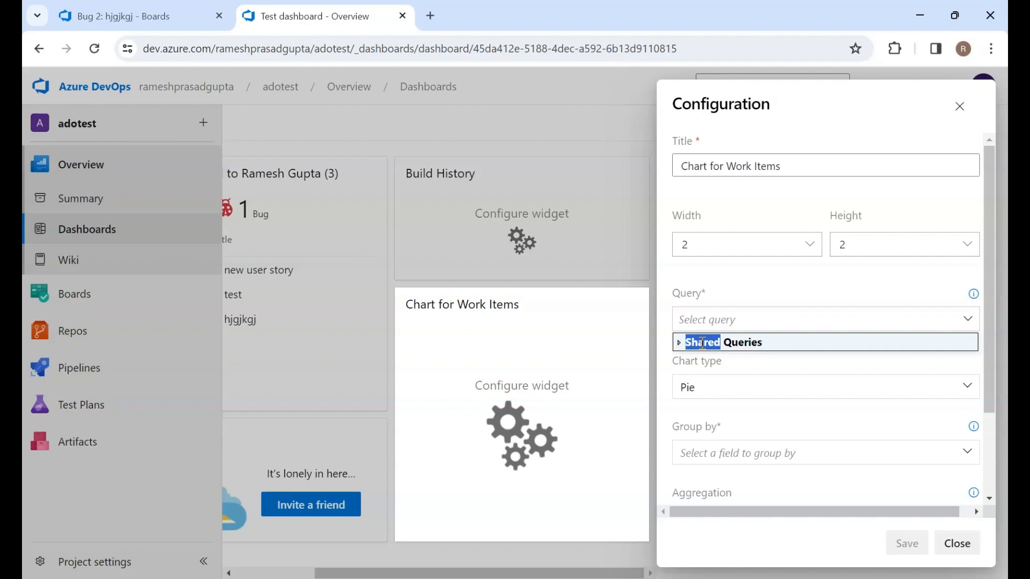
{"action": "left_click", "coordinate": [692, 282]}
{"action": "scroll", "coordinate": [692, 281], "scroll_direction": "down", "scroll_amount": 2}
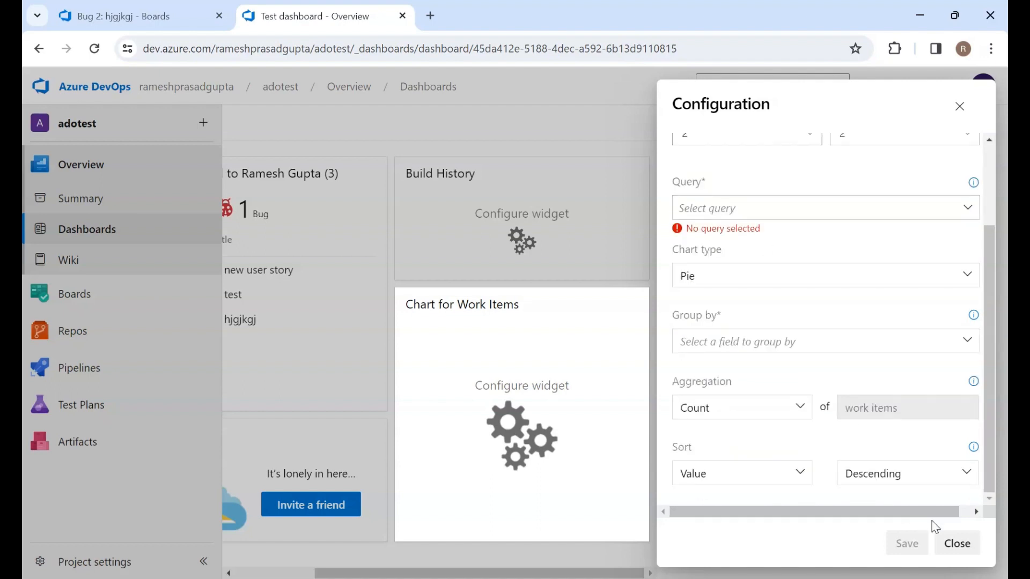
{"action": "left_click", "coordinate": [957, 544]}
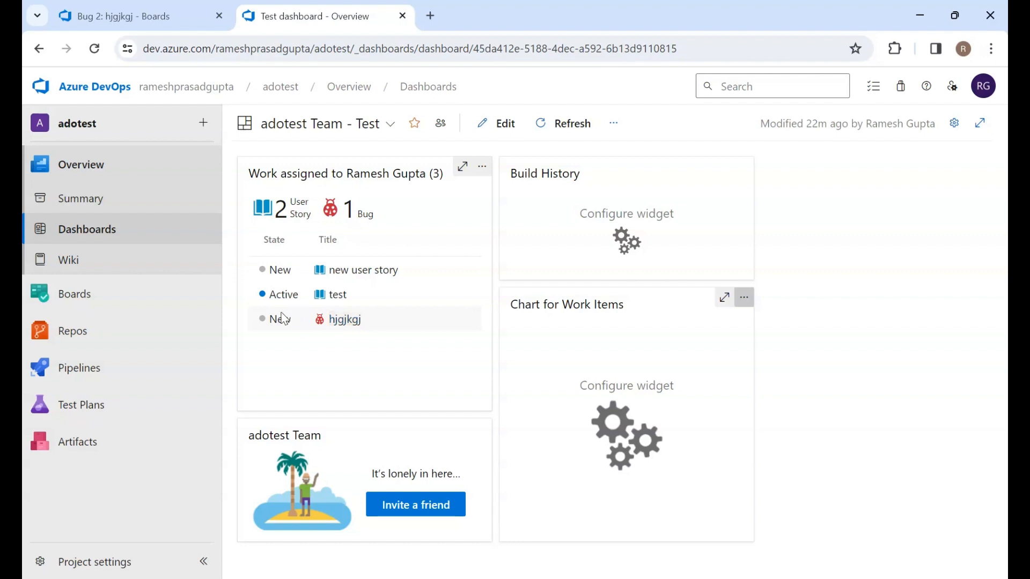
Open Delivery Plans and start a new delivery plan with a second adotest Team row, then cancel it
{"action": "mouse_move", "coordinate": [85, 306]}
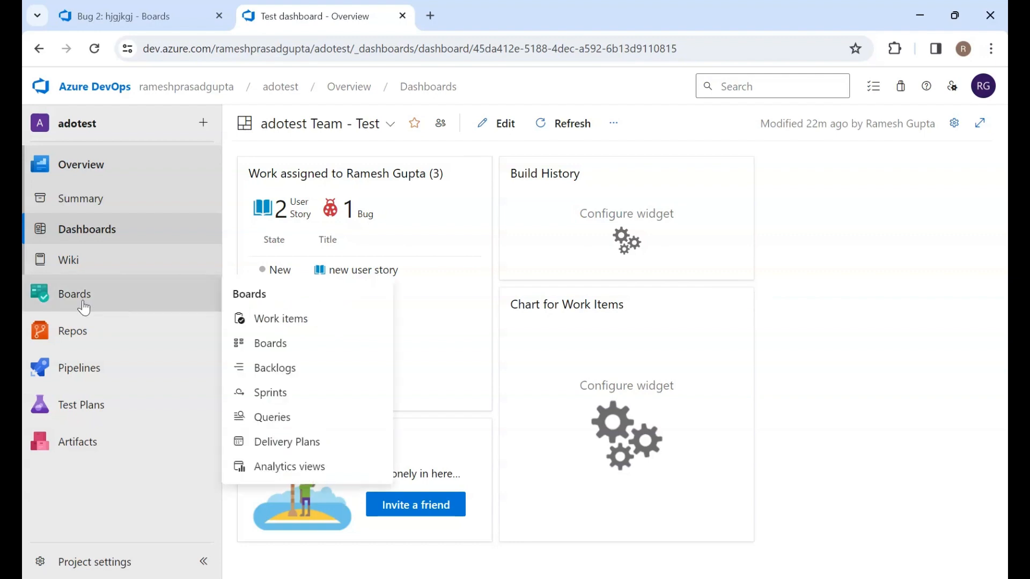
{"action": "left_click", "coordinate": [283, 448]}
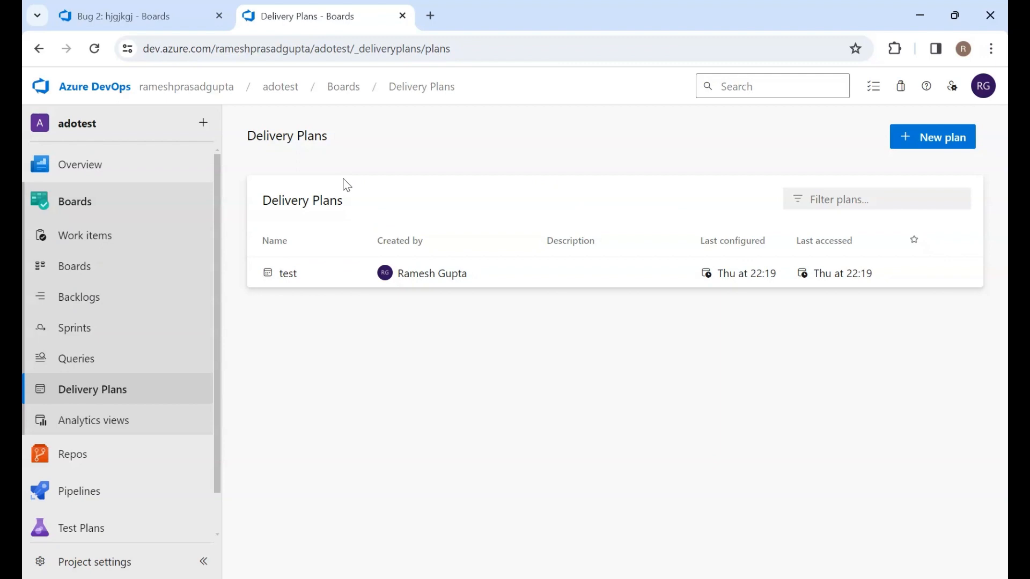
{"action": "left_click", "coordinate": [930, 139]}
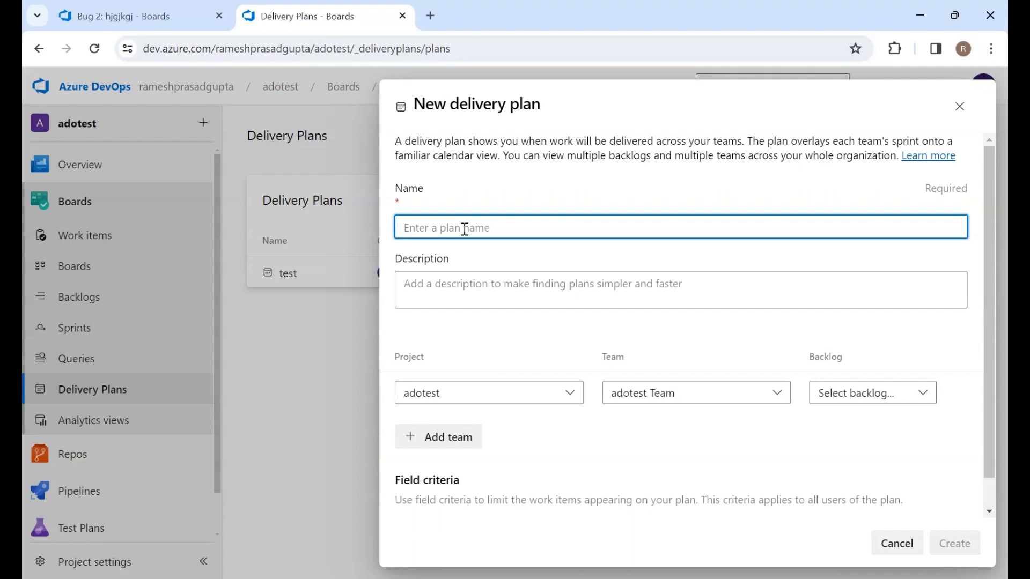
{"action": "scroll", "coordinate": [465, 229], "scroll_direction": "down", "scroll_amount": 1}
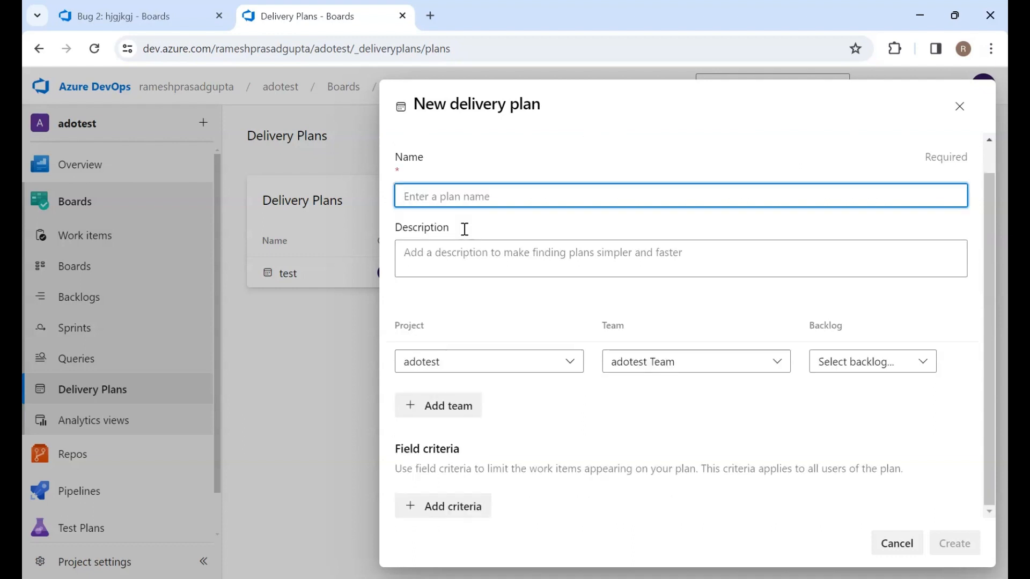
{"action": "scroll", "coordinate": [465, 229], "scroll_direction": "up", "scroll_amount": 1}
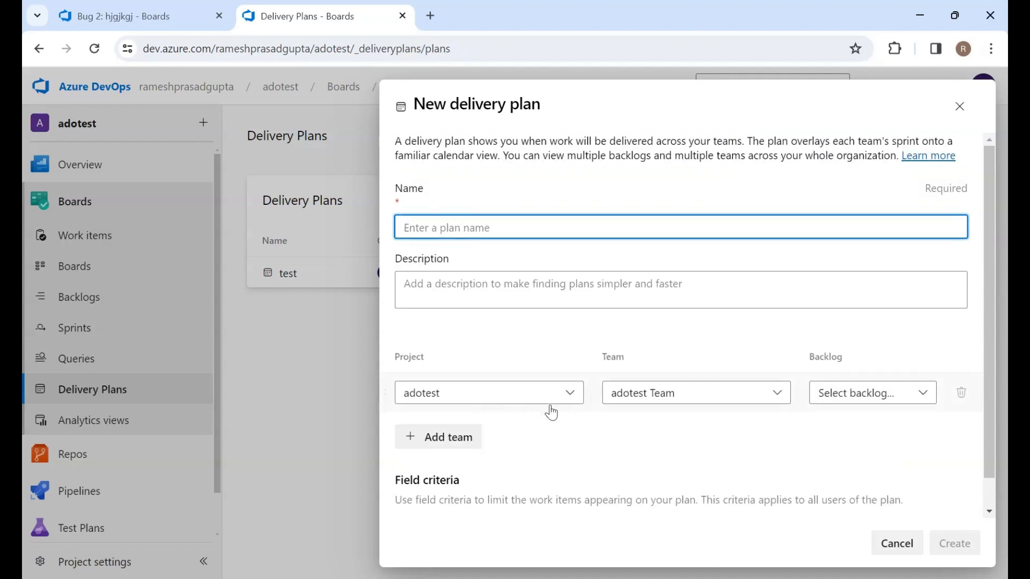
{"action": "left_click", "coordinate": [437, 437]}
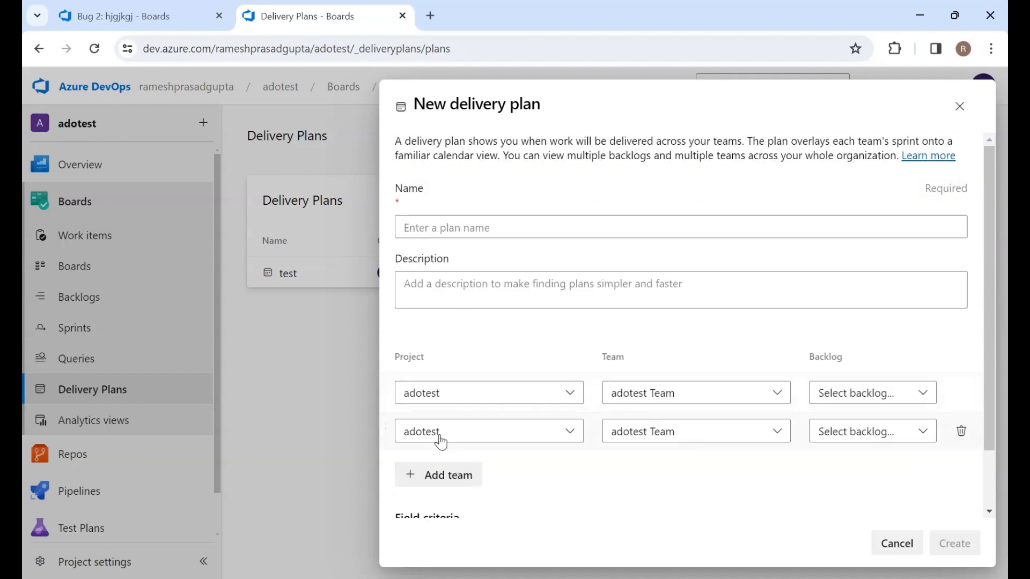
{"action": "scroll", "coordinate": [441, 440], "scroll_direction": "down", "scroll_amount": 2}
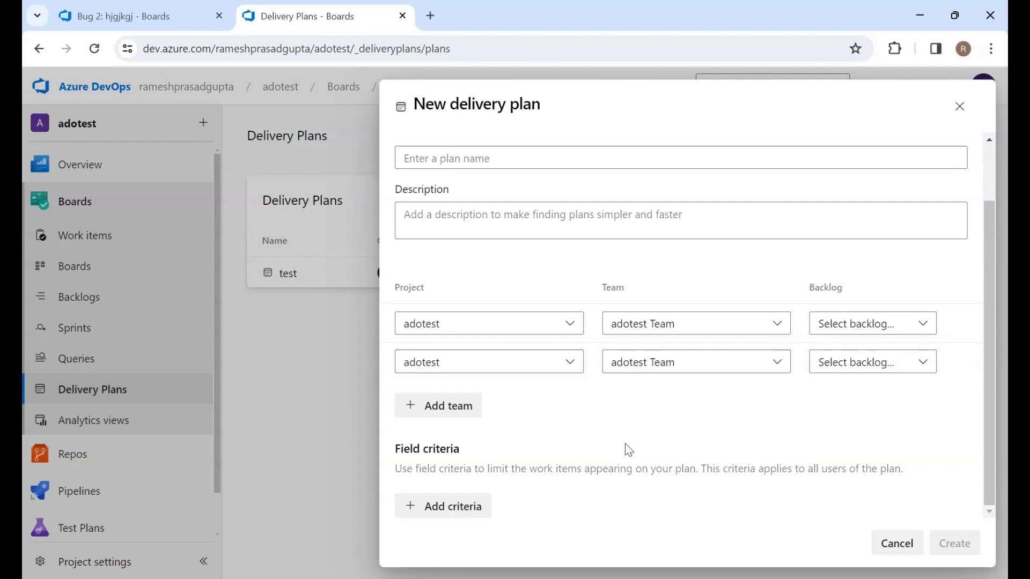
{"action": "left_click", "coordinate": [897, 543]}
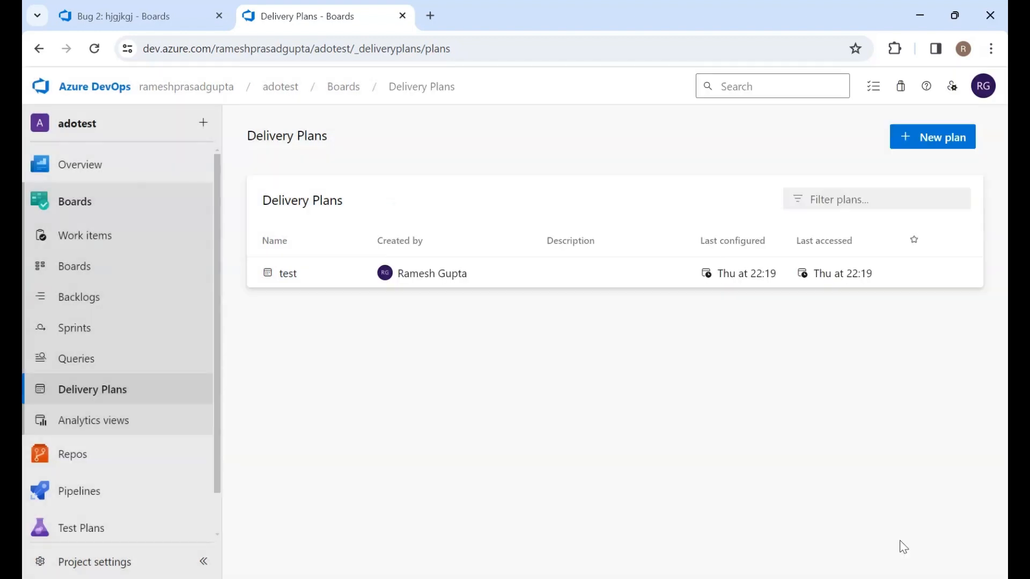
Open Analytics views and examine the Bugs - Last 26 weeks view's details and the list of shared views
{"action": "left_click", "coordinate": [65, 437]}
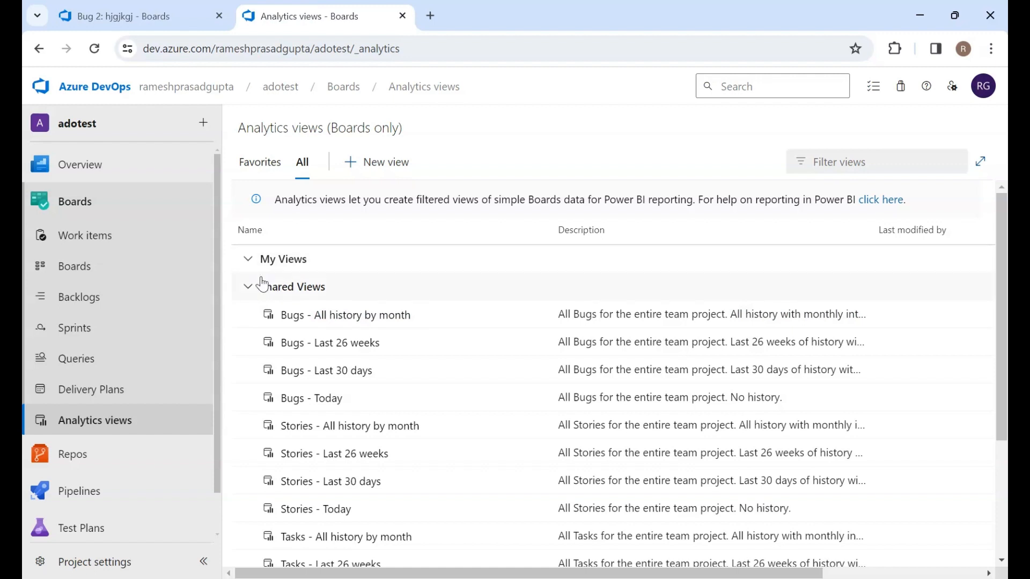
{"action": "left_click", "coordinate": [320, 348]}
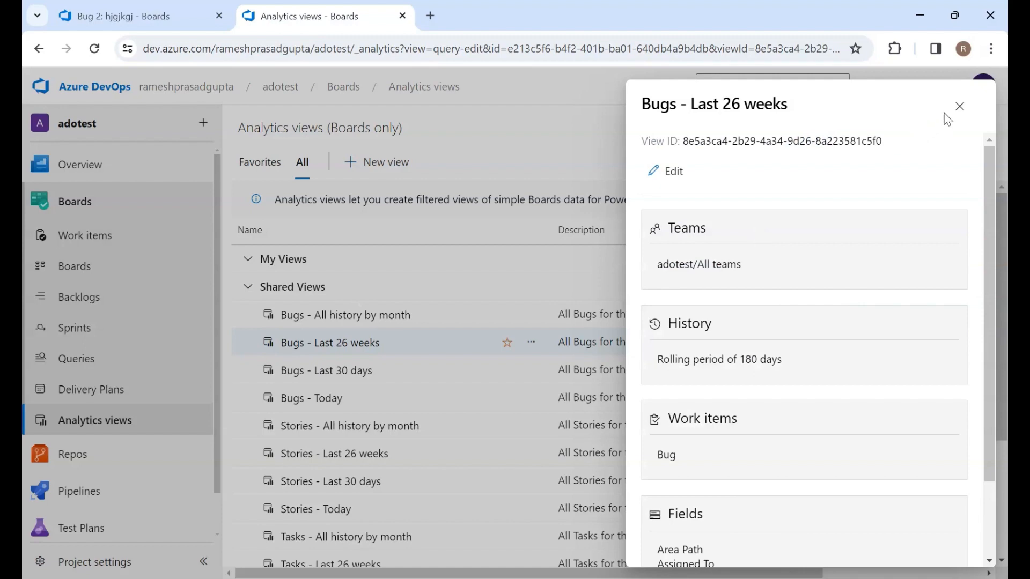
{"action": "left_click", "coordinate": [955, 106]}
{"action": "scroll", "coordinate": [322, 421], "scroll_direction": "down", "scroll_amount": 3}
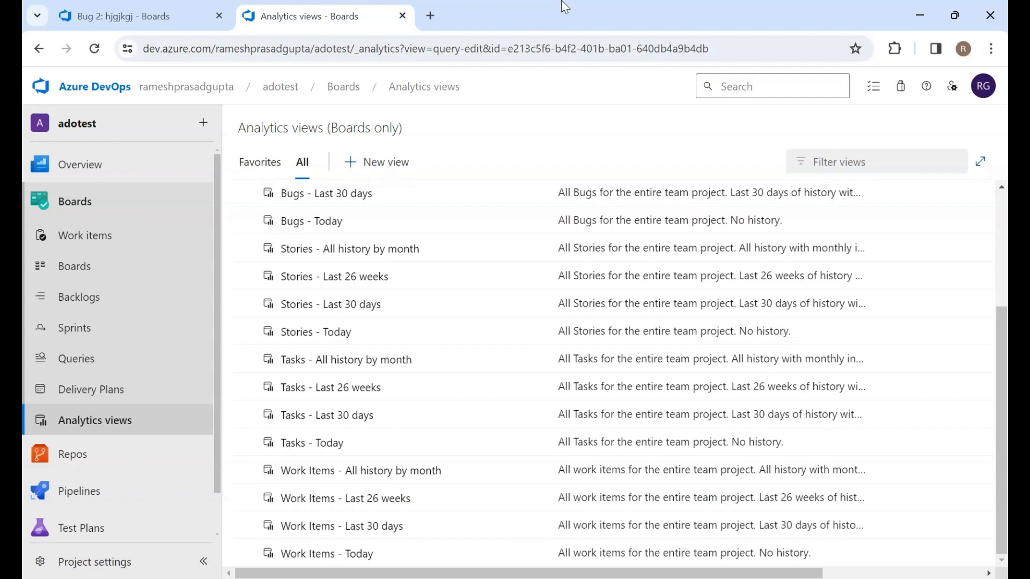
{"action": "scroll", "coordinate": [427, 313], "scroll_direction": "up", "scroll_amount": 5}
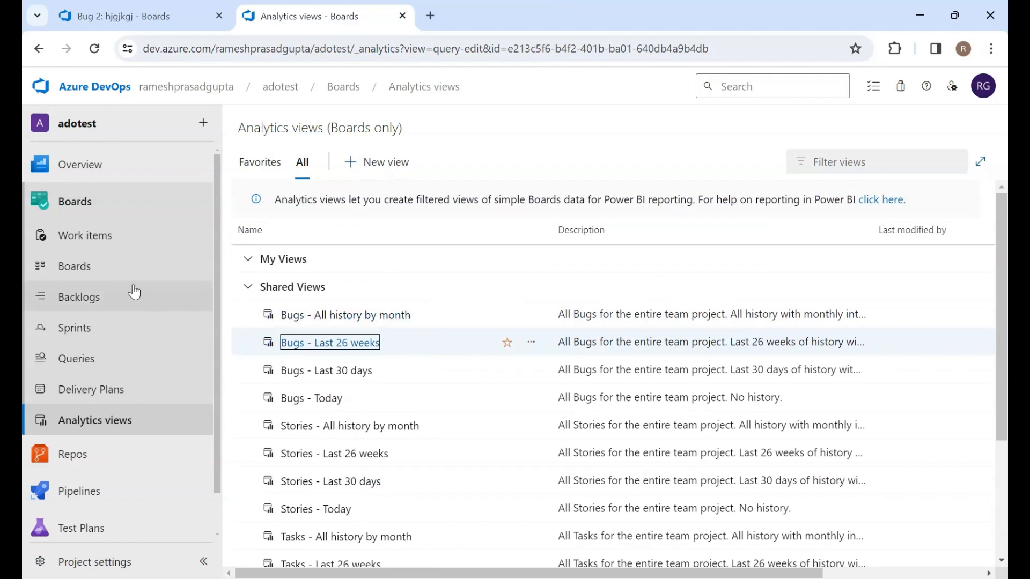
{"action": "scroll", "coordinate": [110, 322], "scroll_direction": "down", "scroll_amount": 1}
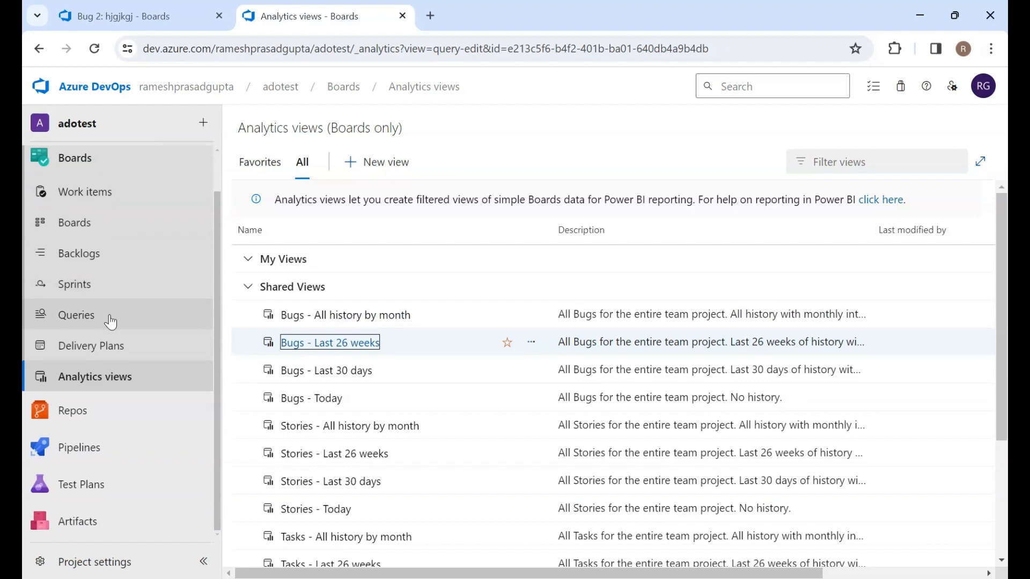
{"action": "mouse_move", "coordinate": [83, 419]}
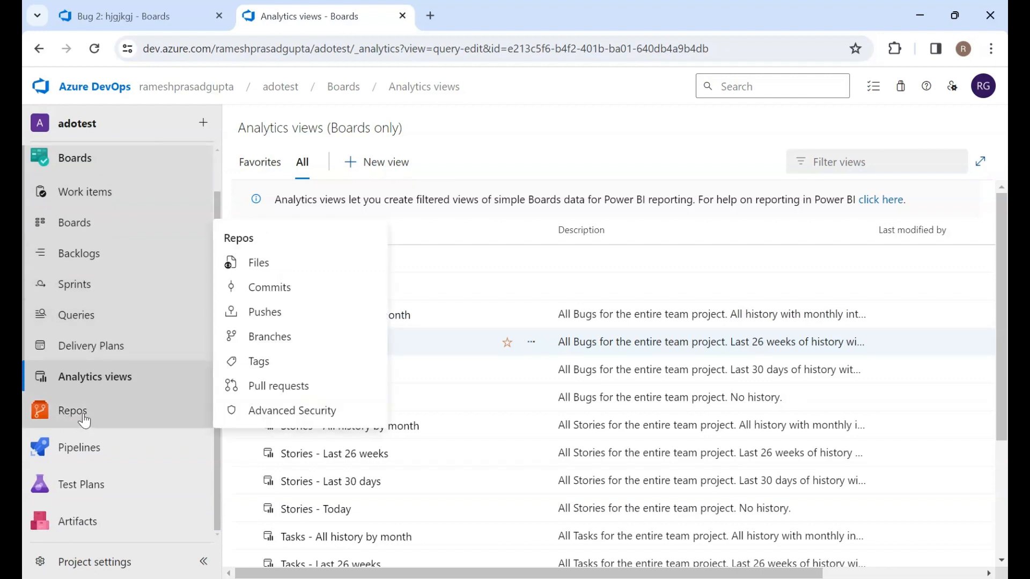